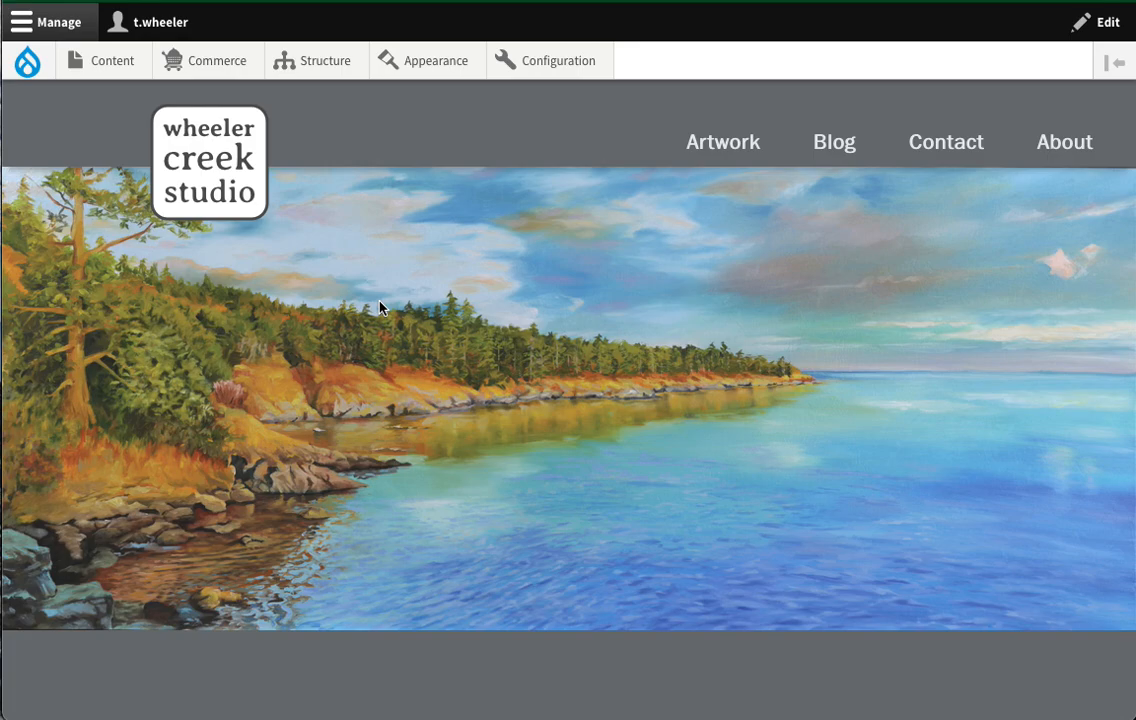
- Show the Commerce admin menu with Orders, Products and Promotions over the studio front page
mouse_move(371, 152)
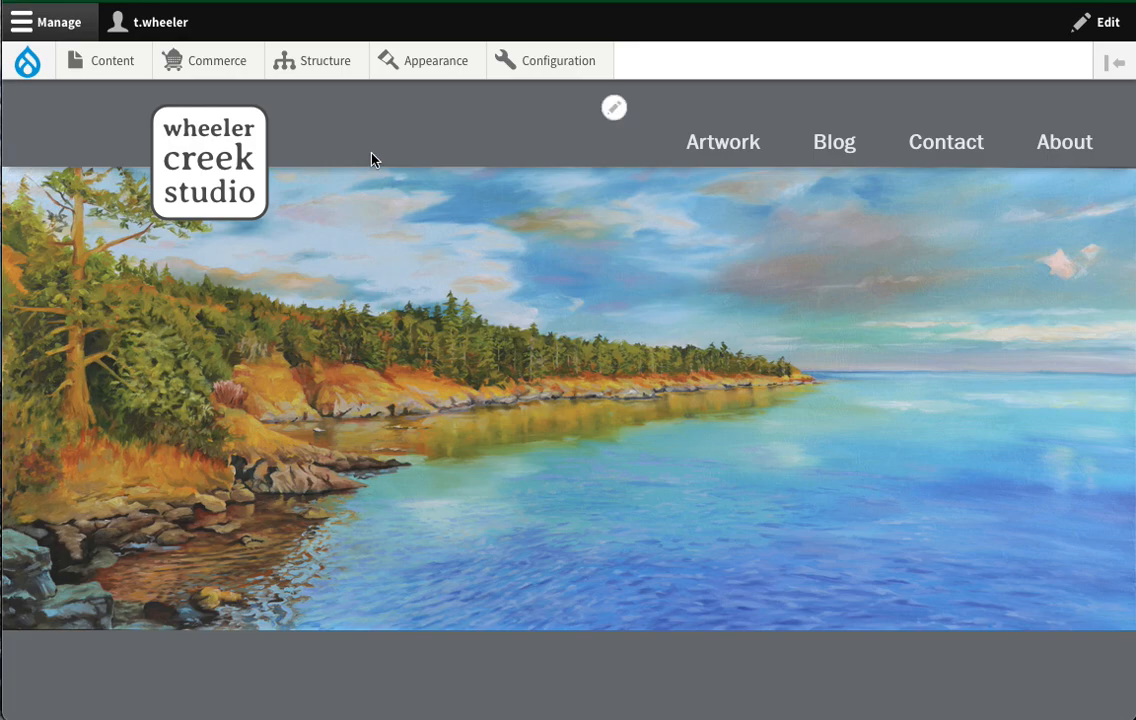
scroll(372, 259, down, 3)
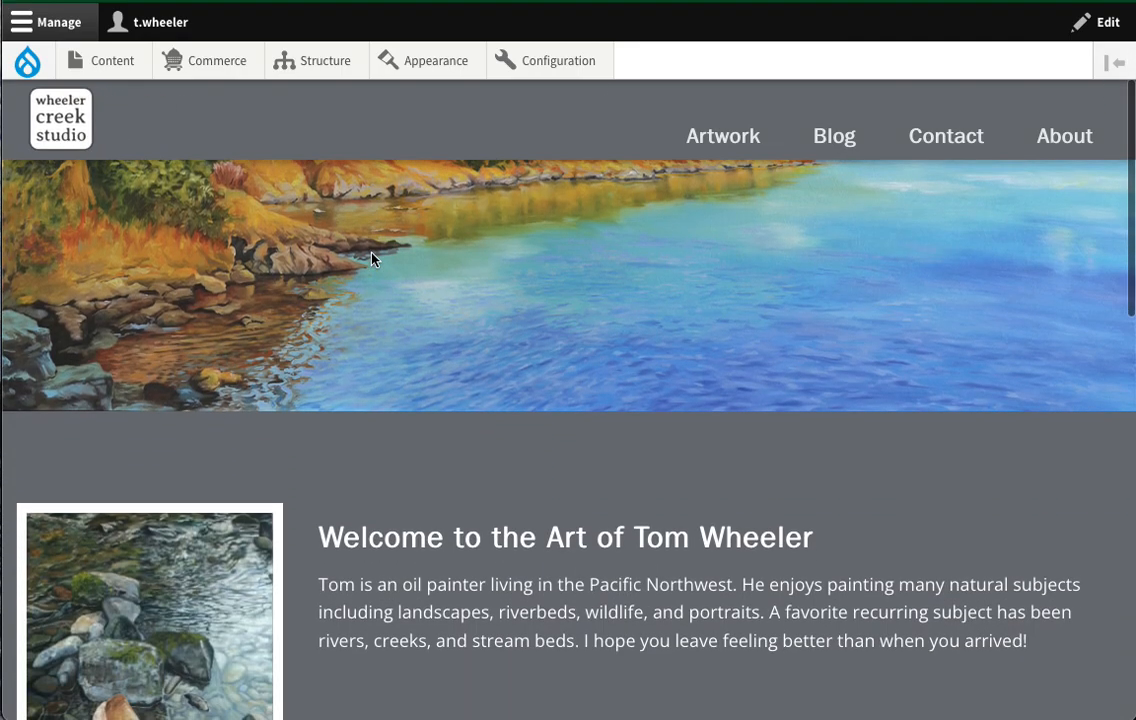
scroll(372, 259, up, 3)
mouse_move(228, 68)
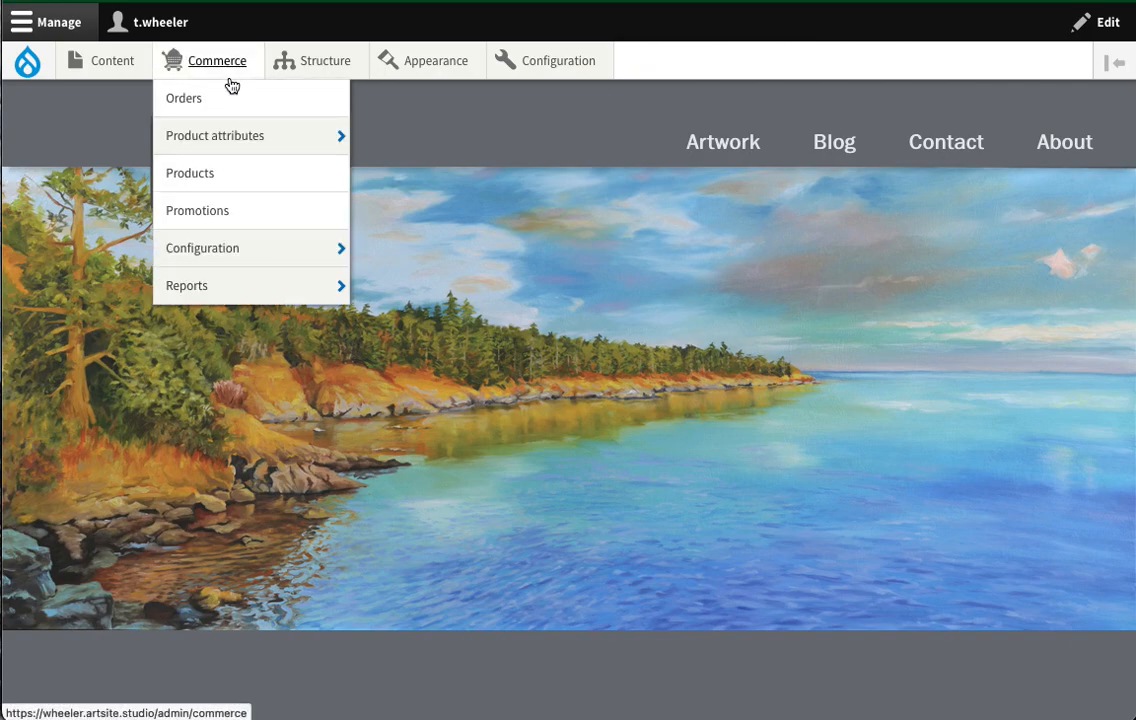
- Go to the Commerce Products list, which shows 'Sunset toward Mt. St. Helens'
mouse_move(228, 141)
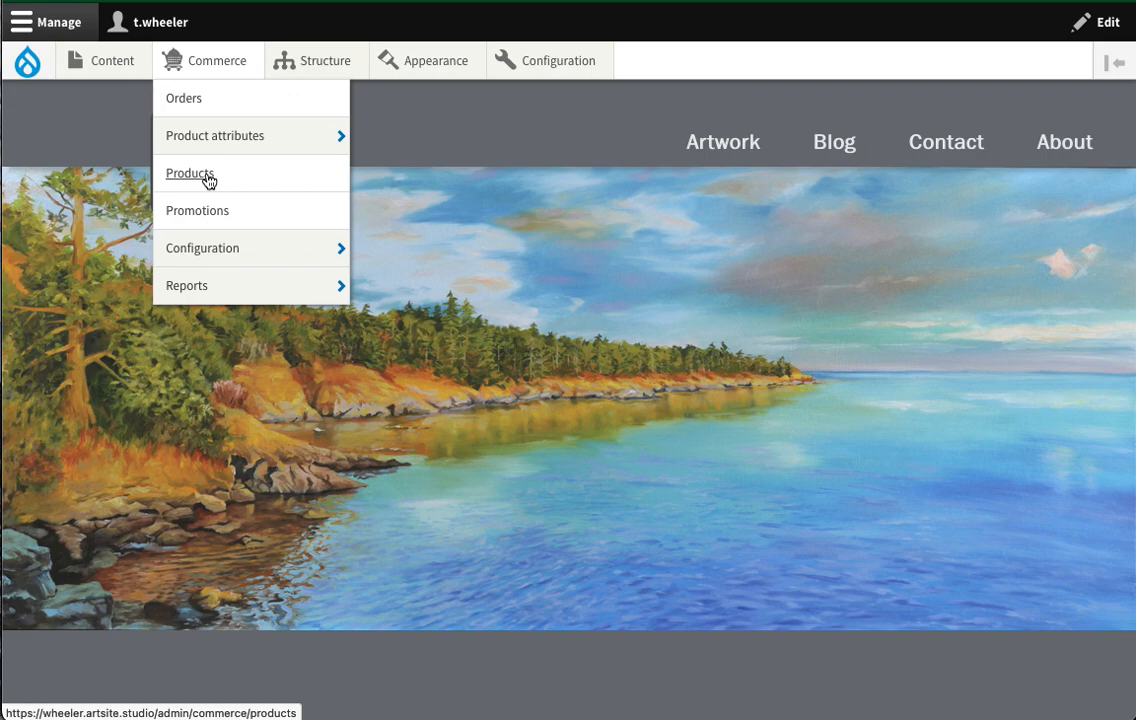
click(208, 178)
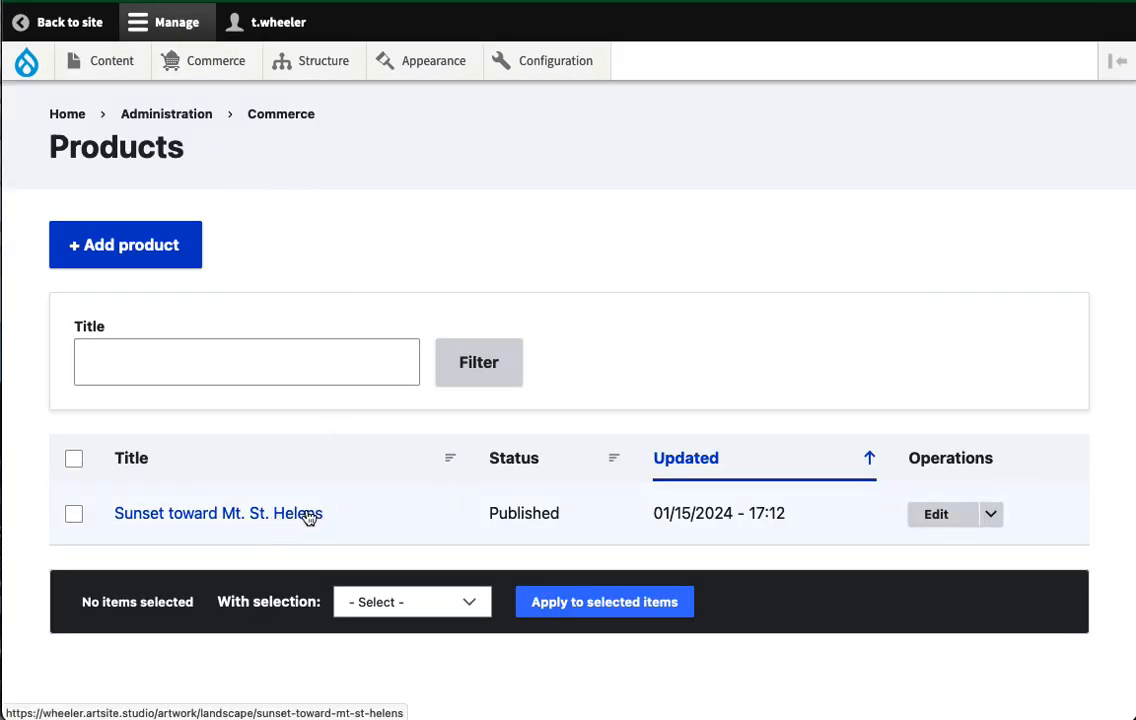
- Start a new product titled 'Coastal Agates' using the title suggestion
click(113, 252)
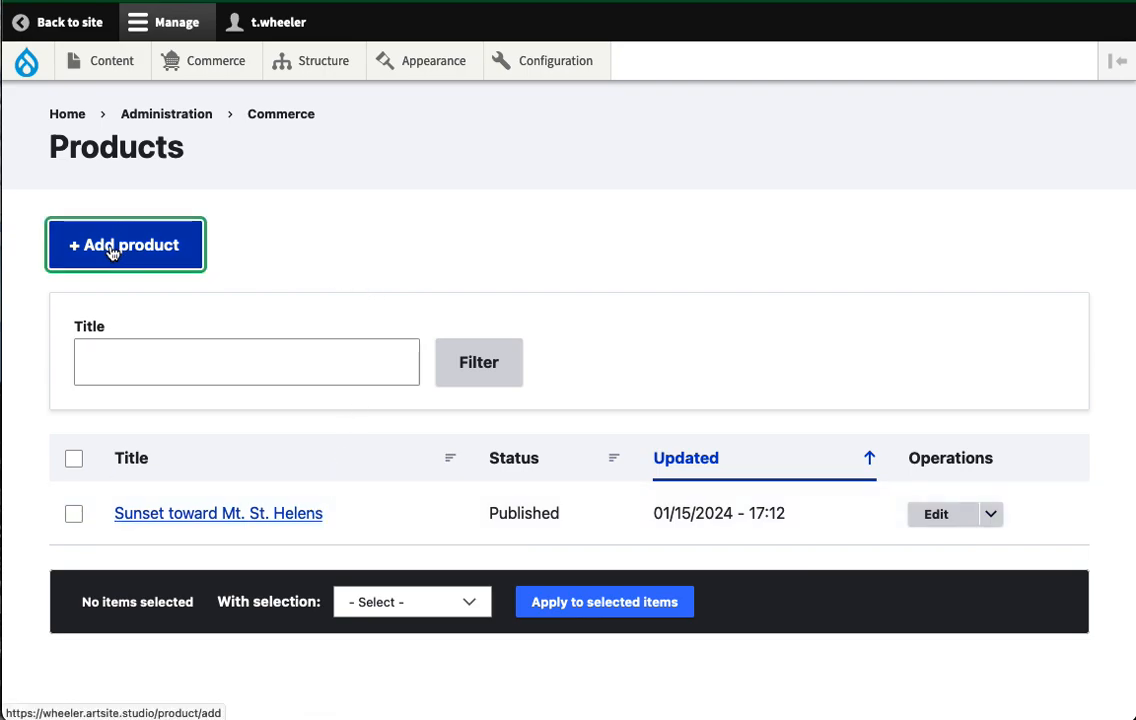
click(222, 290)
text(Coas)
key(Down)
key(Return)
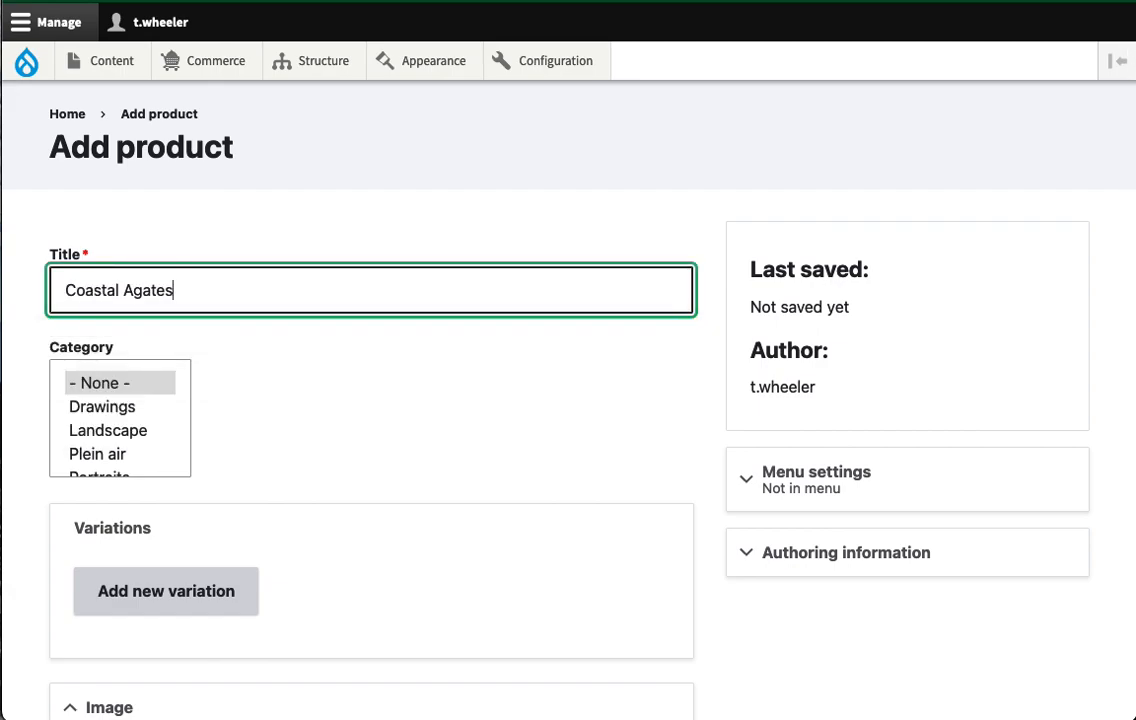
- Set the product category to 'Rocks & water'
scroll(147, 430, down, 2)
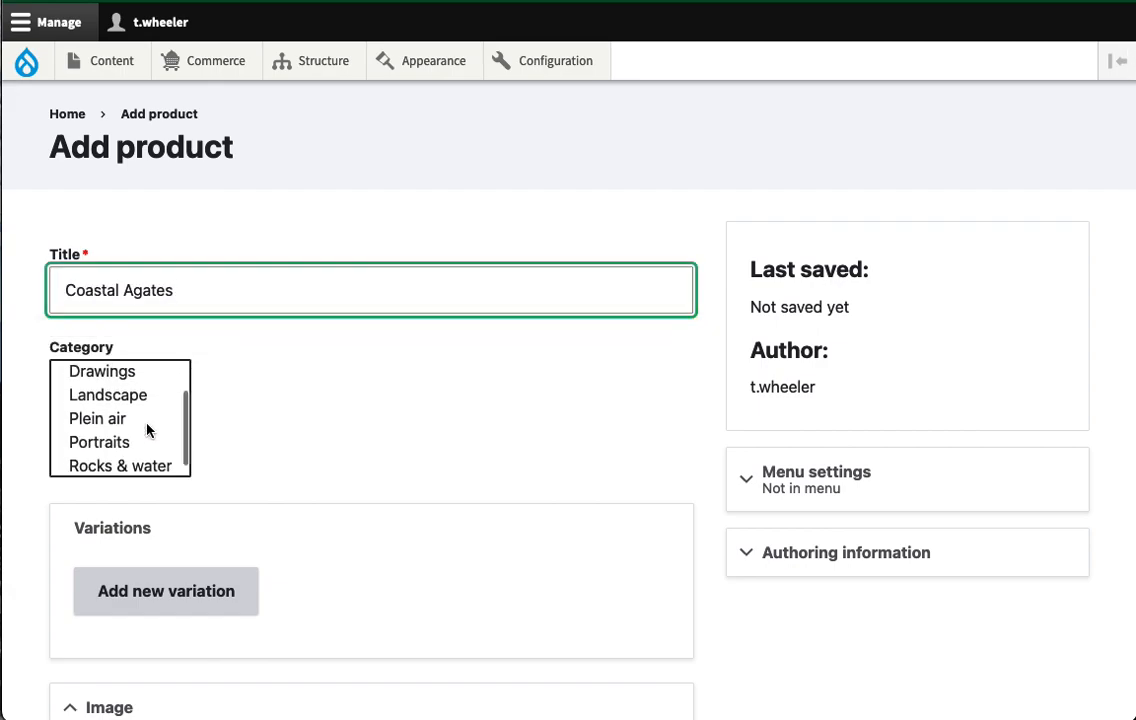
click(117, 455)
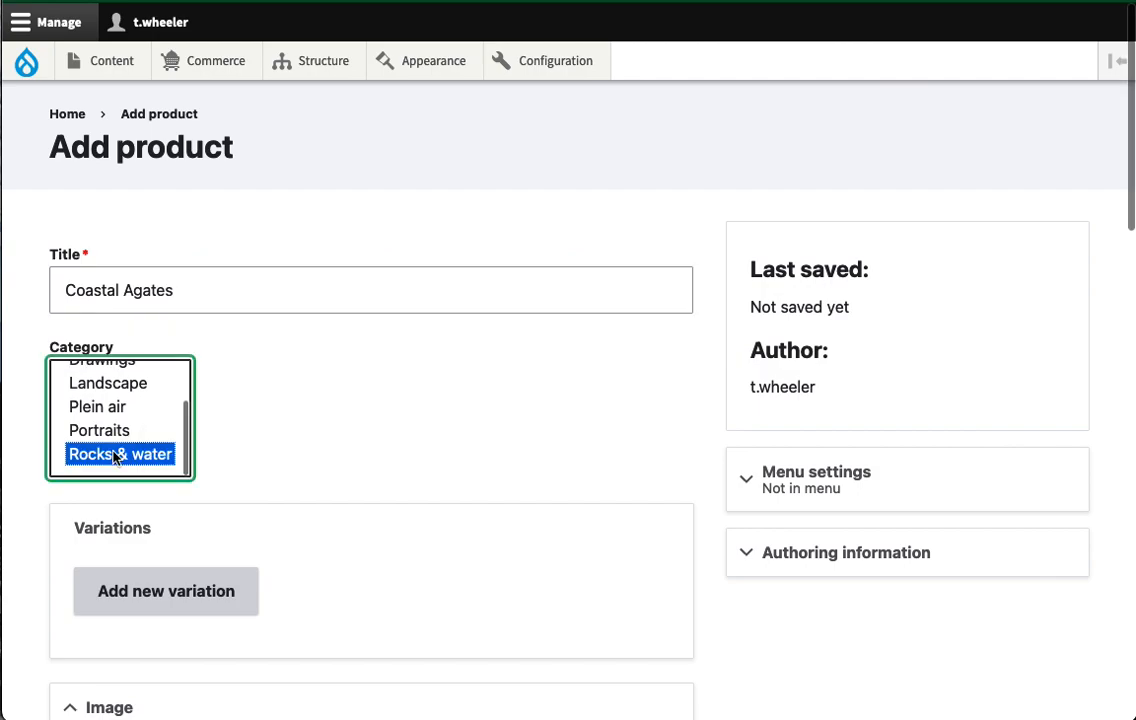
scroll(310, 430, down, 5)
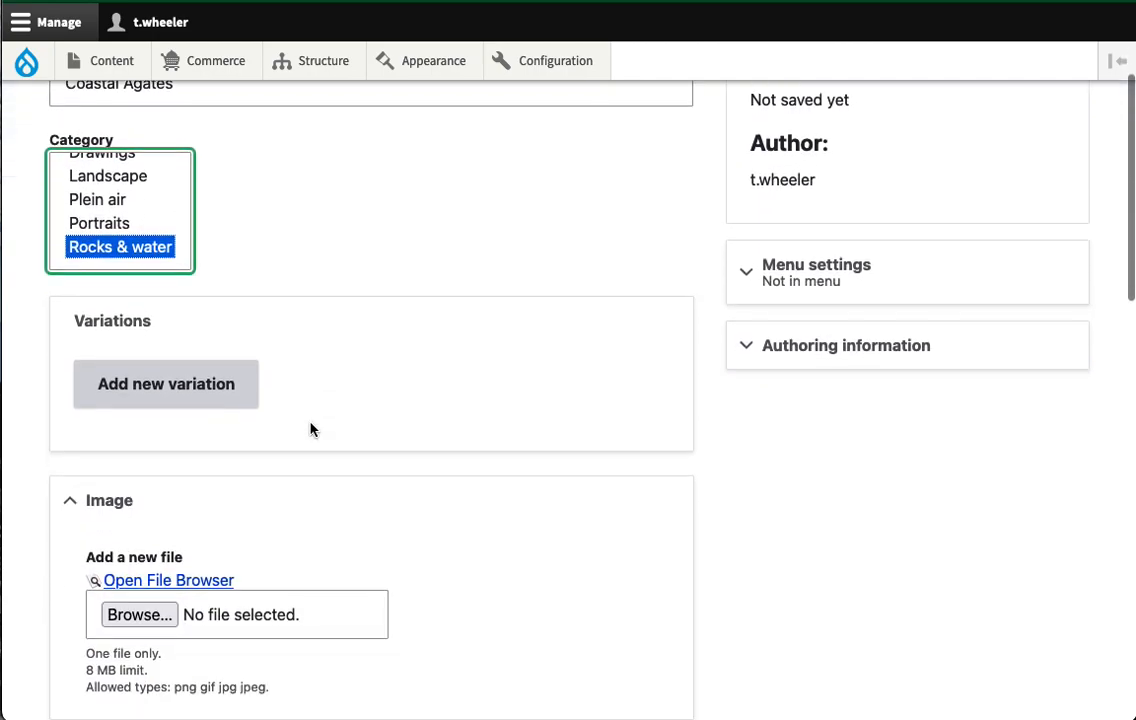
scroll(380, 376, down, 2)
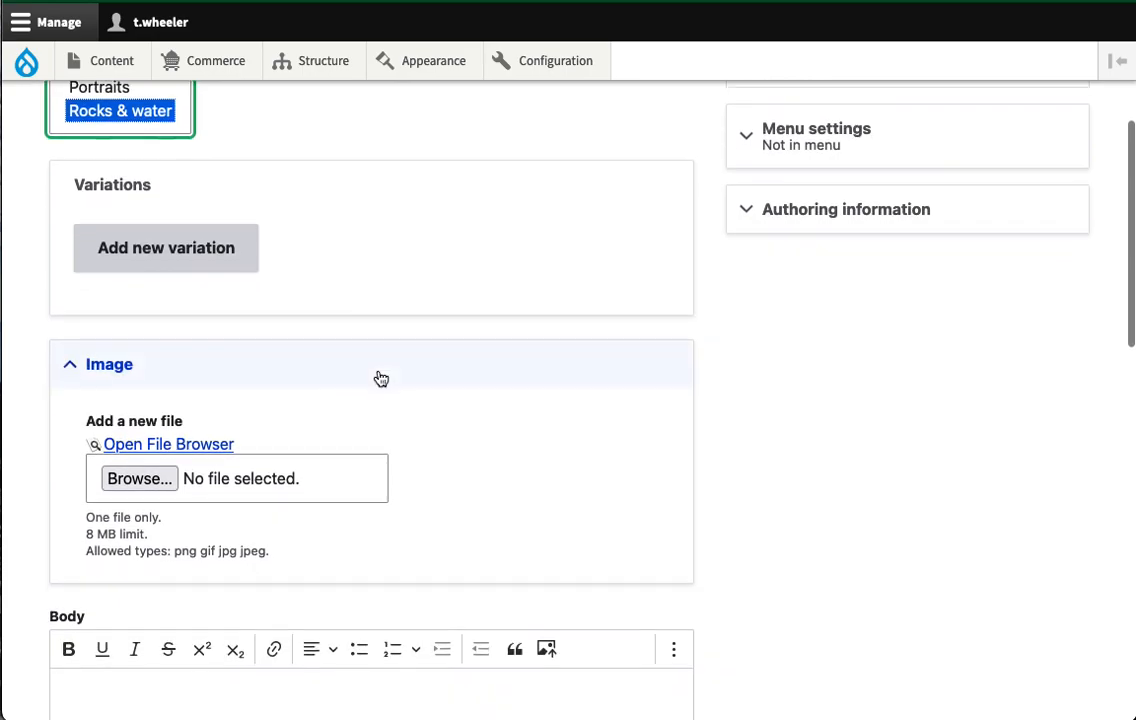
scroll(381, 378, down, 2)
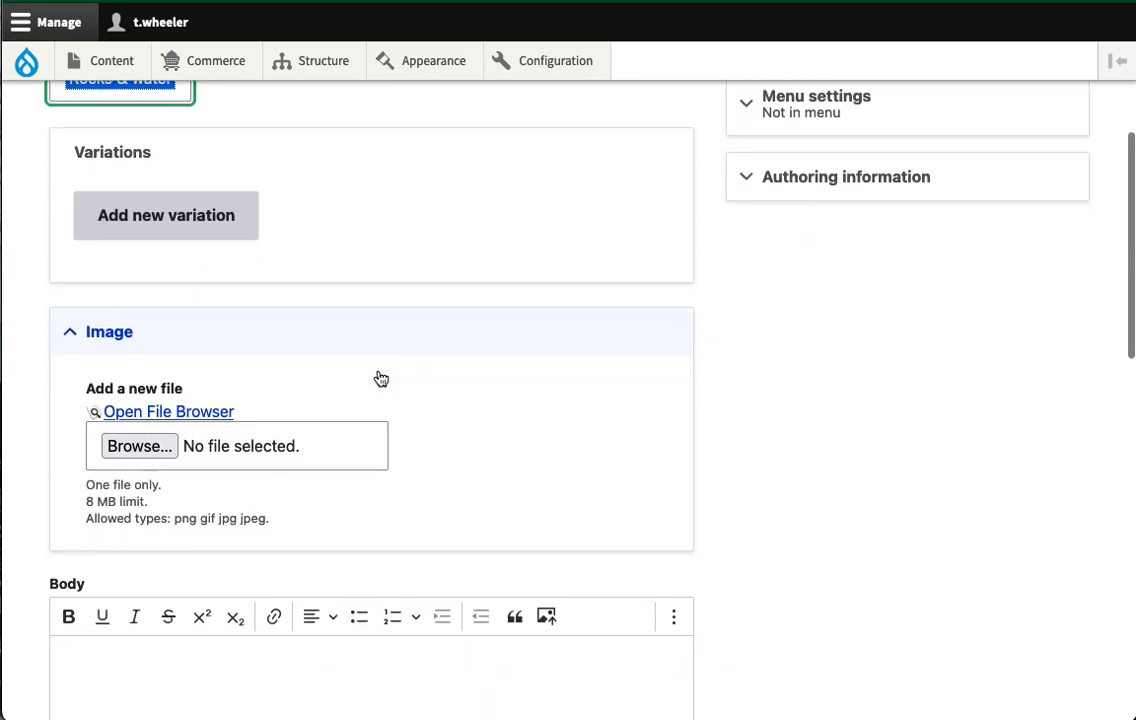
scroll(378, 376, down, 2)
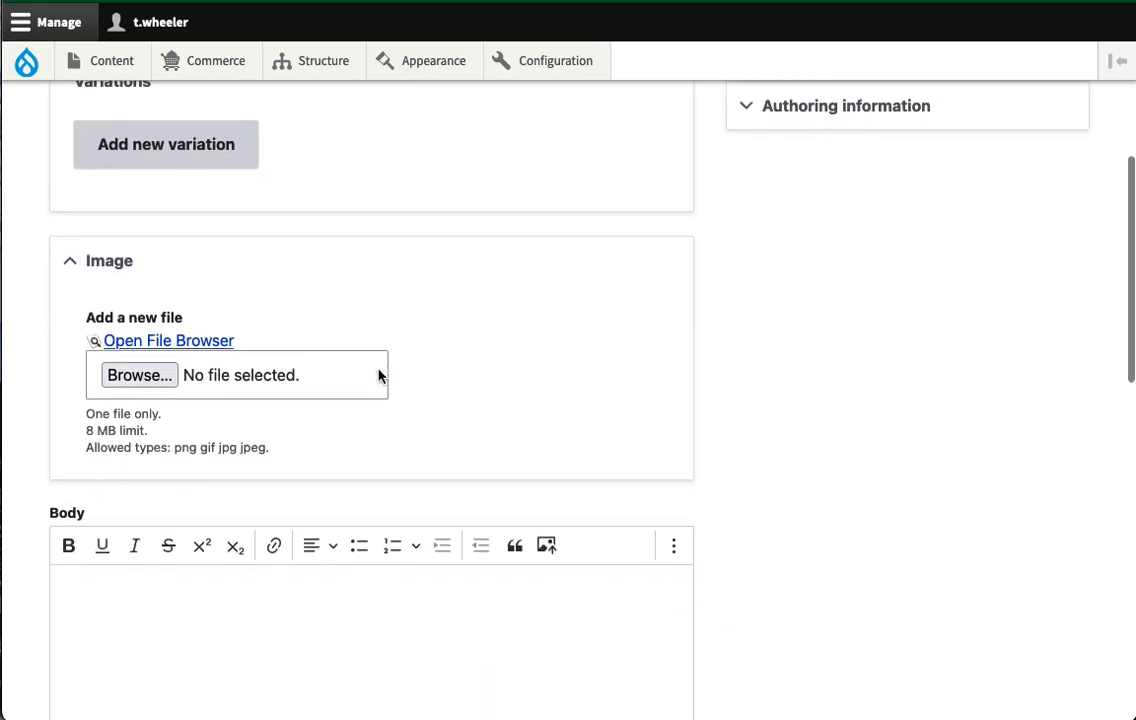
- Upload coastal-agates.jpg as the product image with alt text 'Coastal agates painting'
click(142, 297)
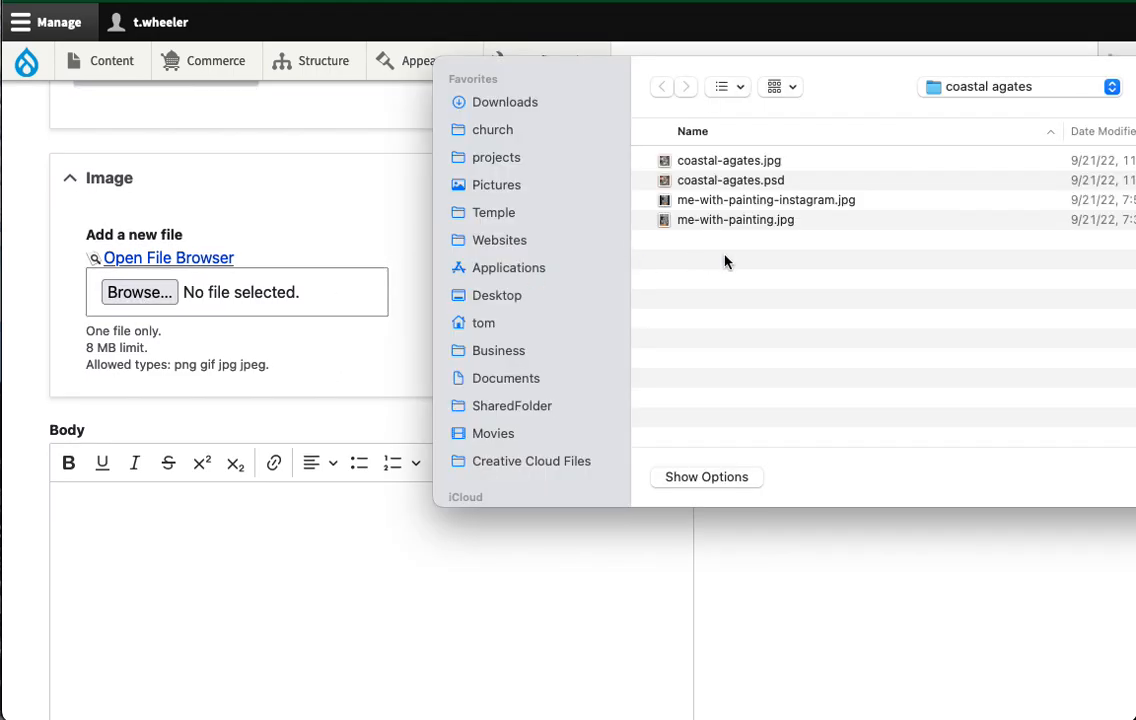
click(738, 162)
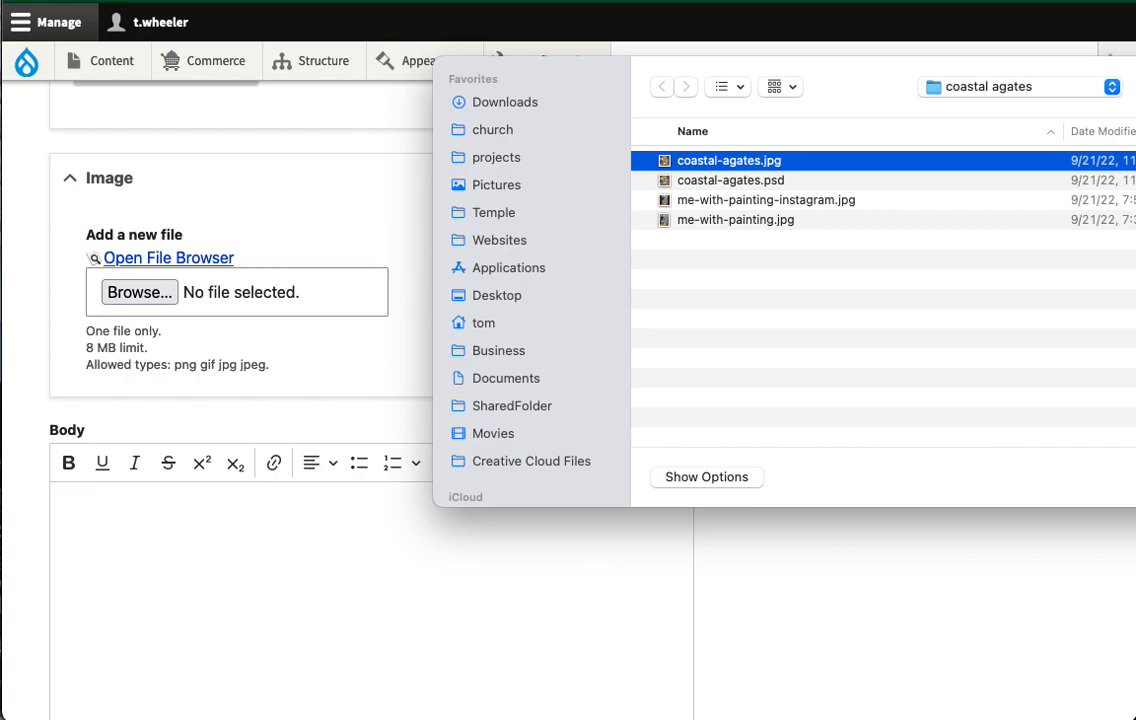
key(Return)
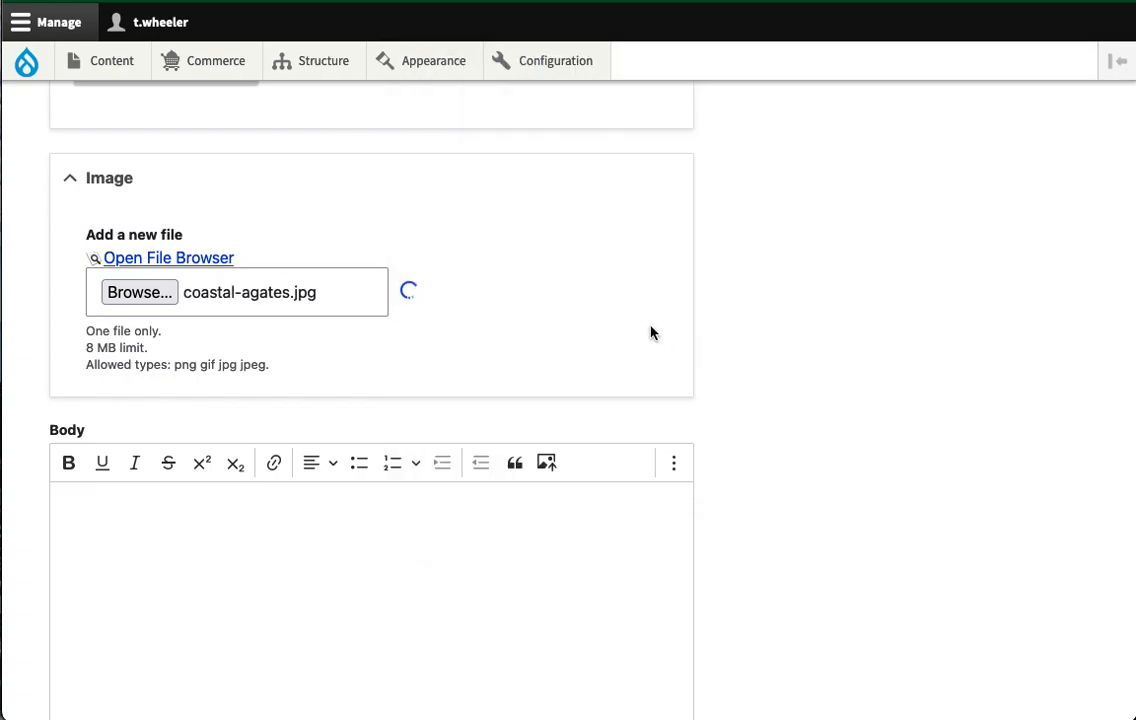
click(257, 320)
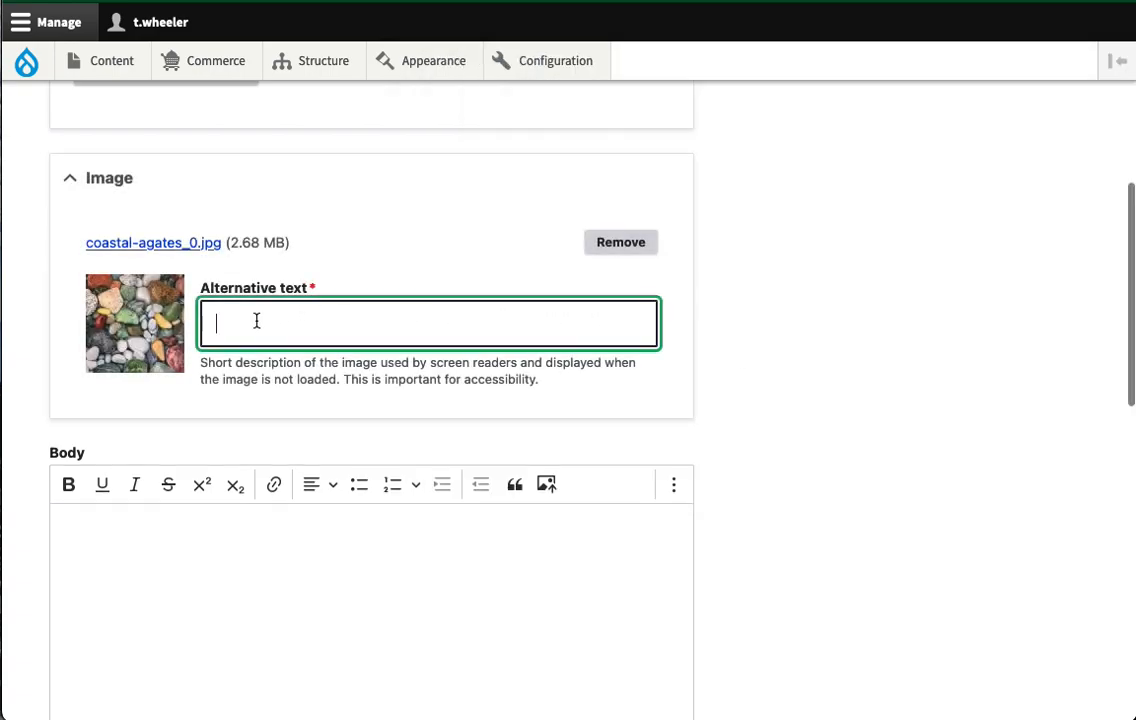
text(Coas)
key(Return)
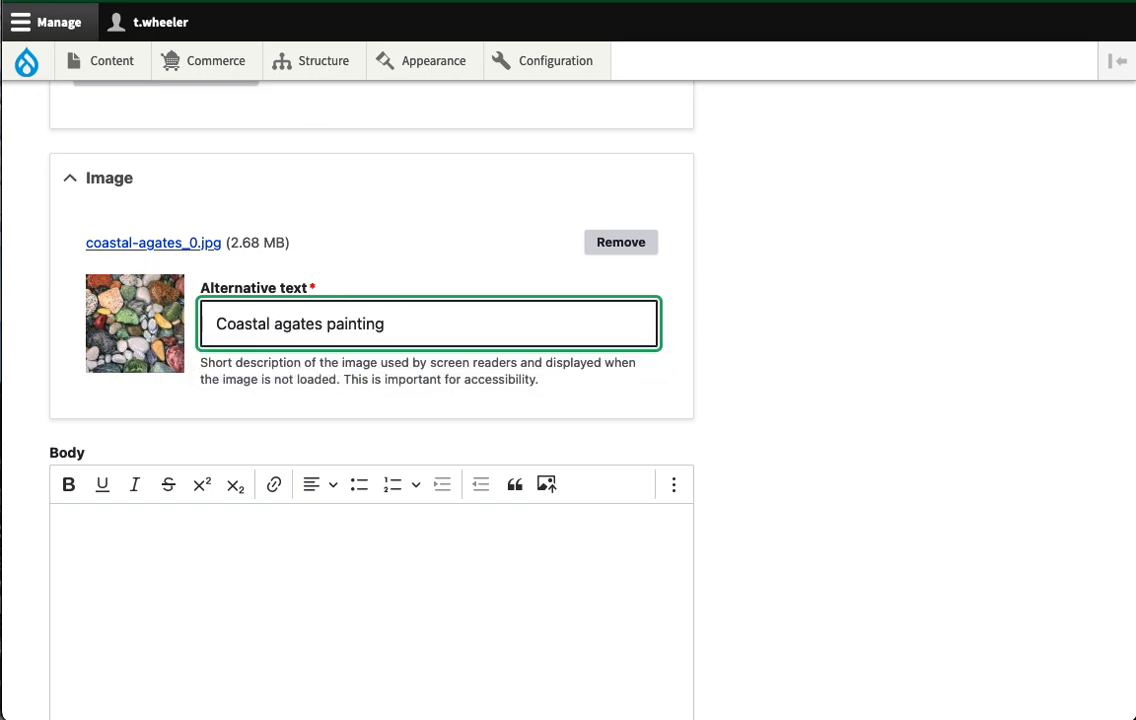
click(234, 535)
scroll(234, 530, down, 5)
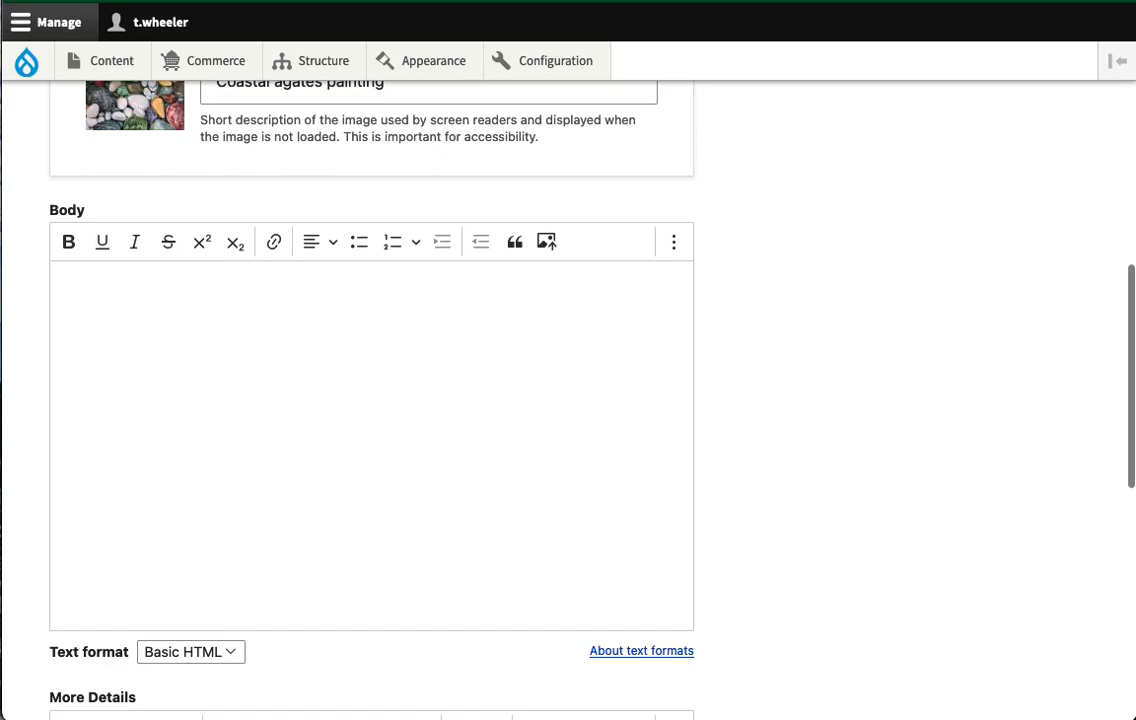
- Paste the oil-on-canvas painting description into the body and save Coastal Agates
click(139, 343)
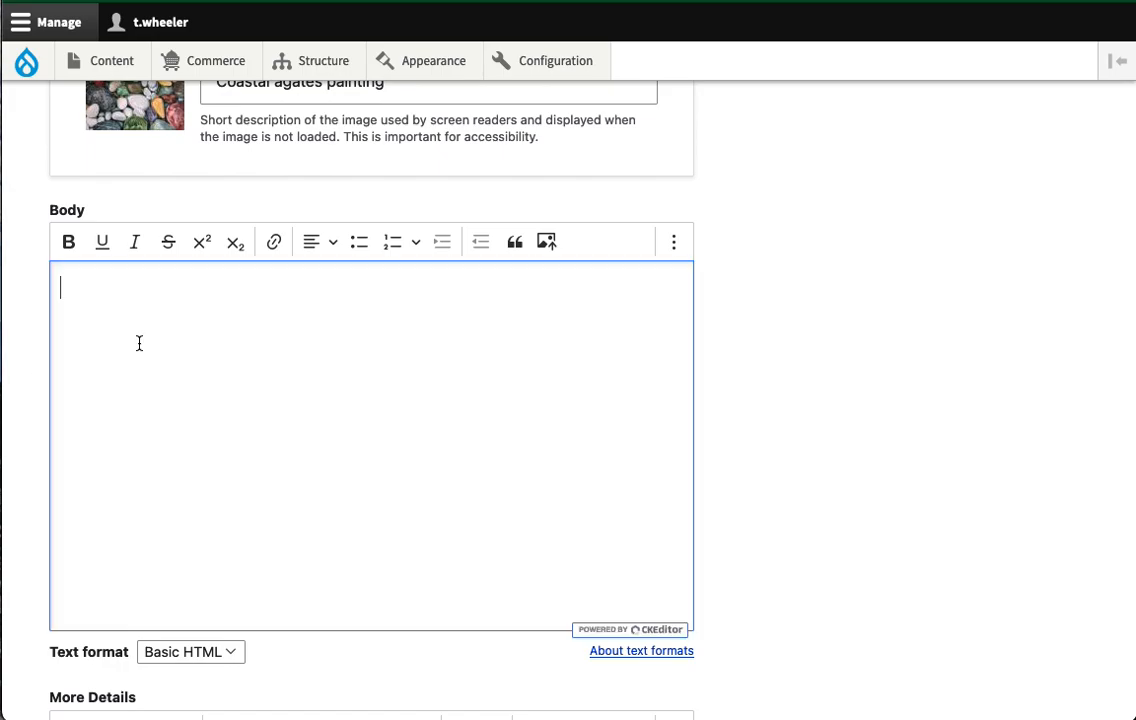
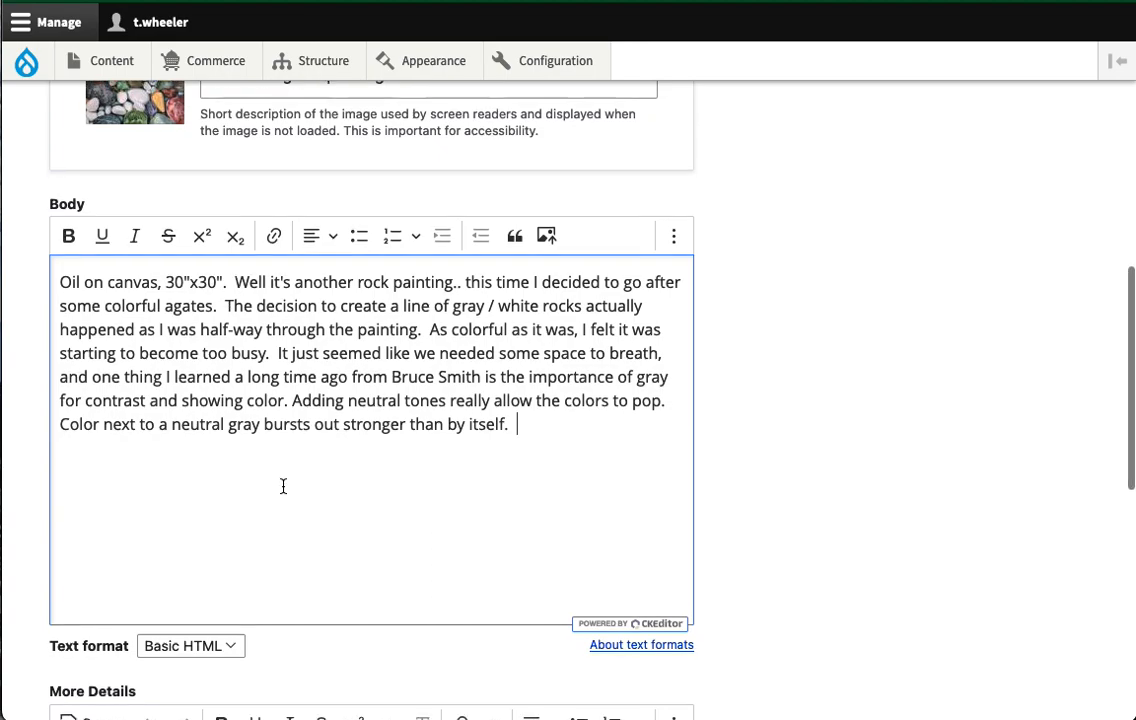
scroll(282, 486, down, 3)
scroll(99, 494, down, 5)
click(87, 603)
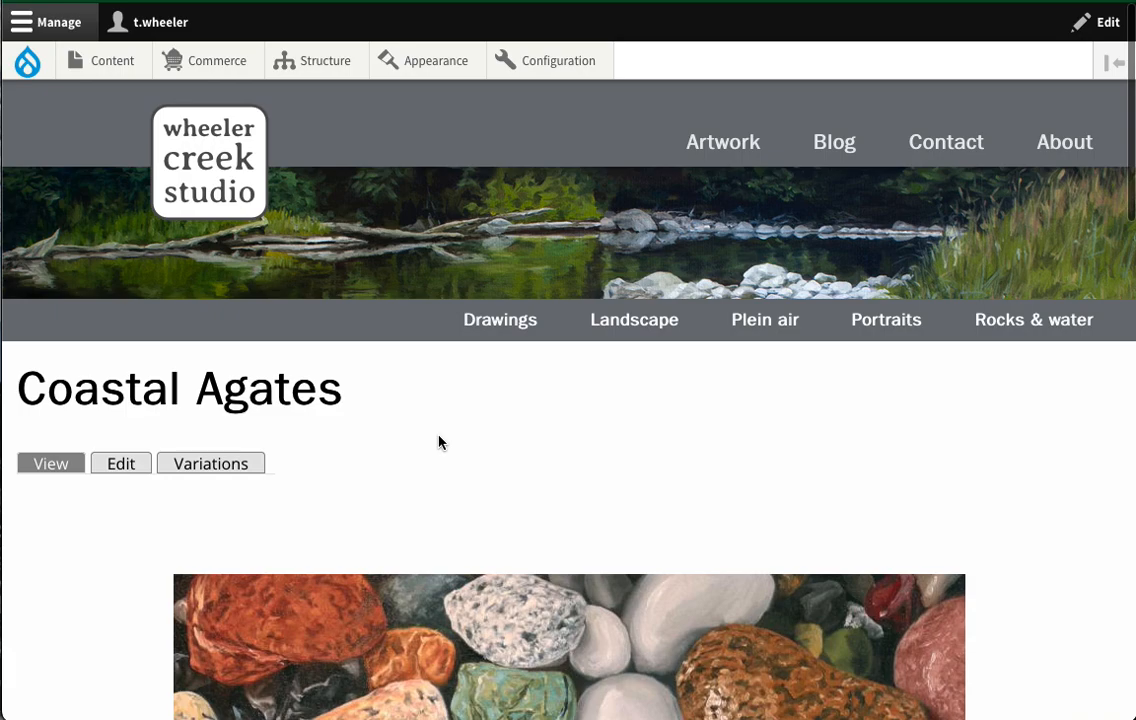
- Review the new Coastal Agates page, then go to the Artwork gallery showing both paintings
scroll(440, 442, down, 5)
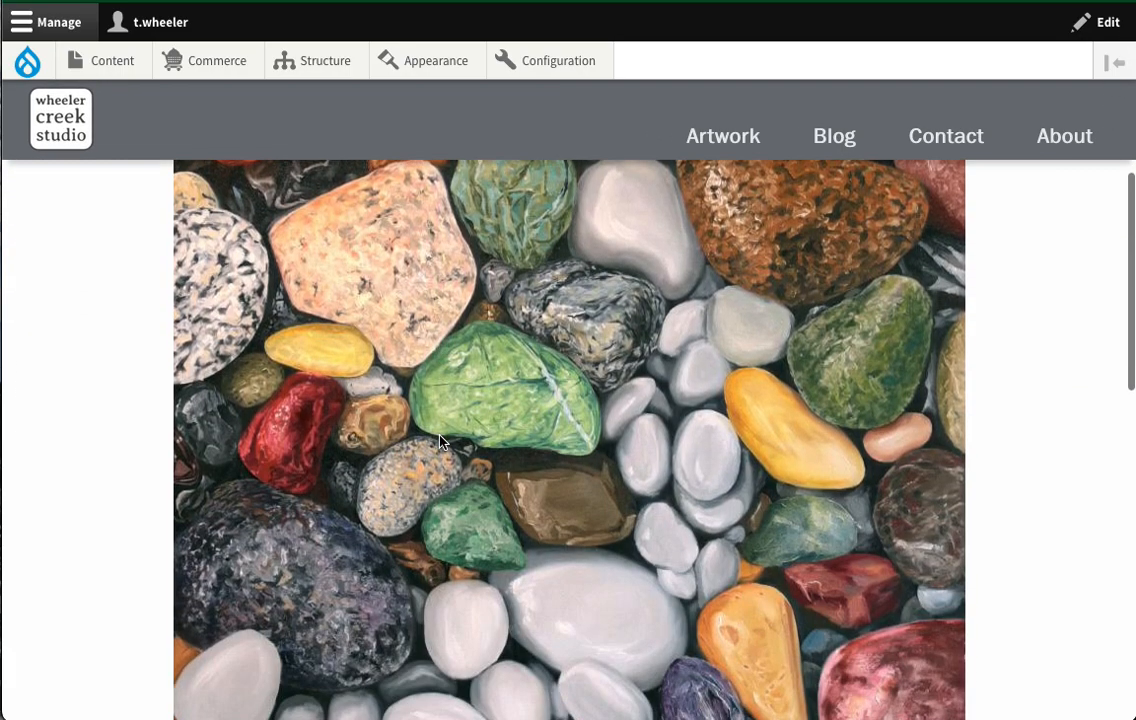
scroll(440, 442, down, 5)
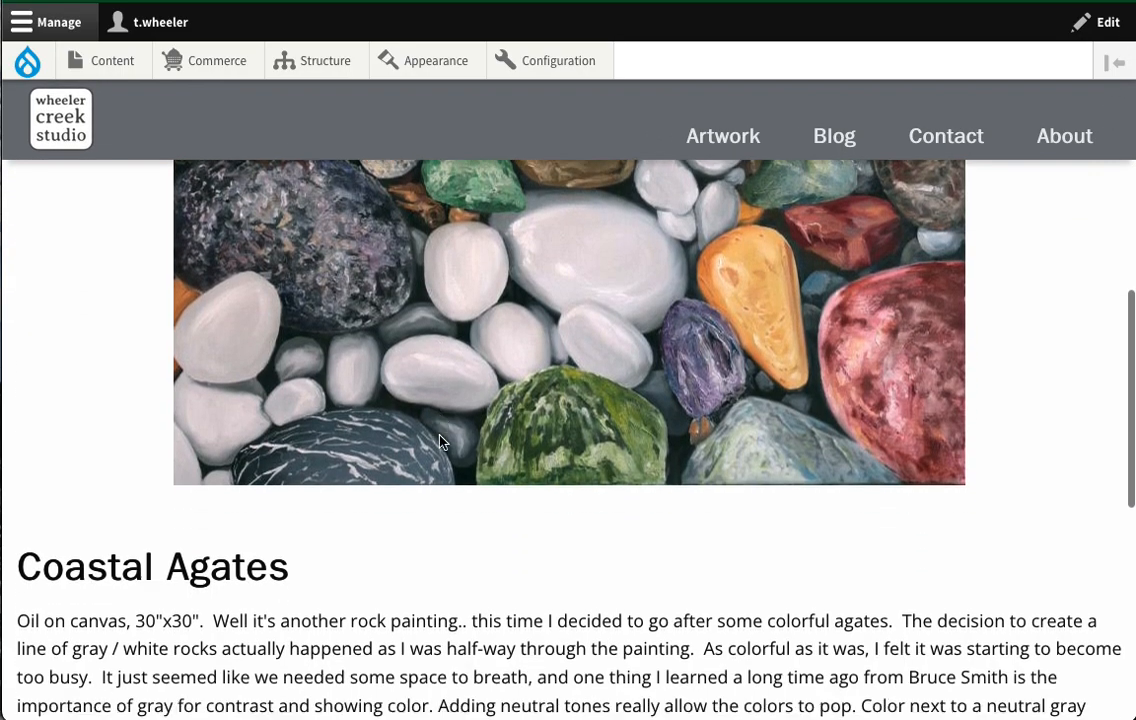
scroll(440, 442, down, 2)
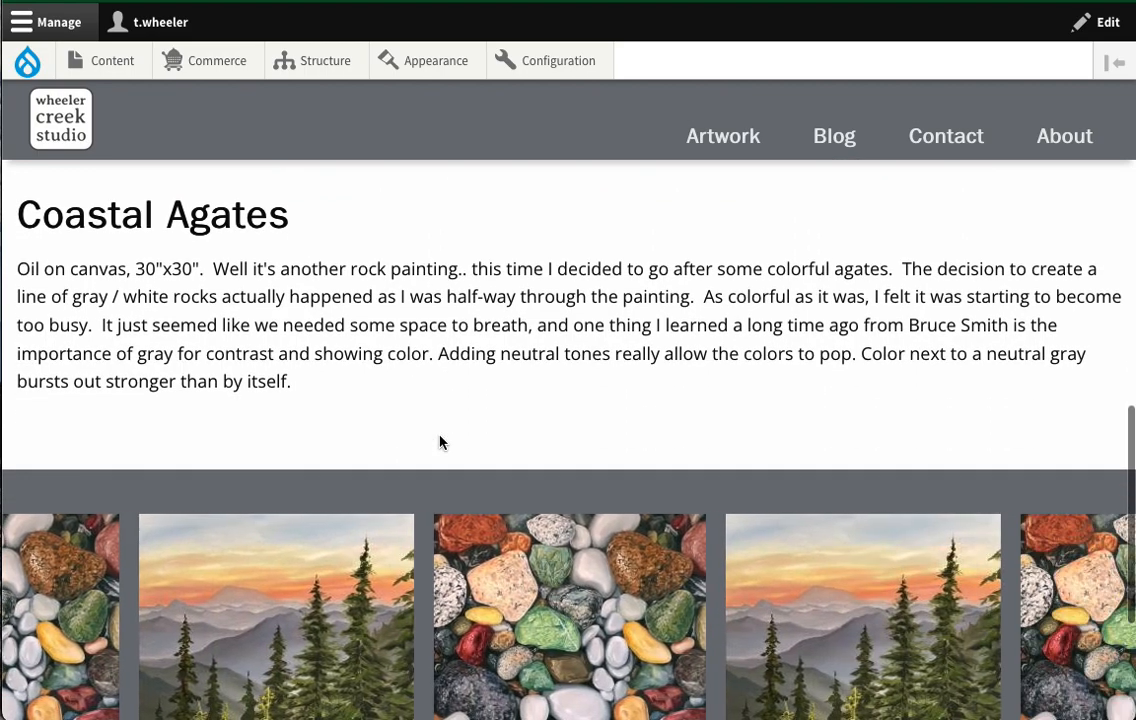
scroll(440, 442, down, 1)
scroll(440, 442, up, 5)
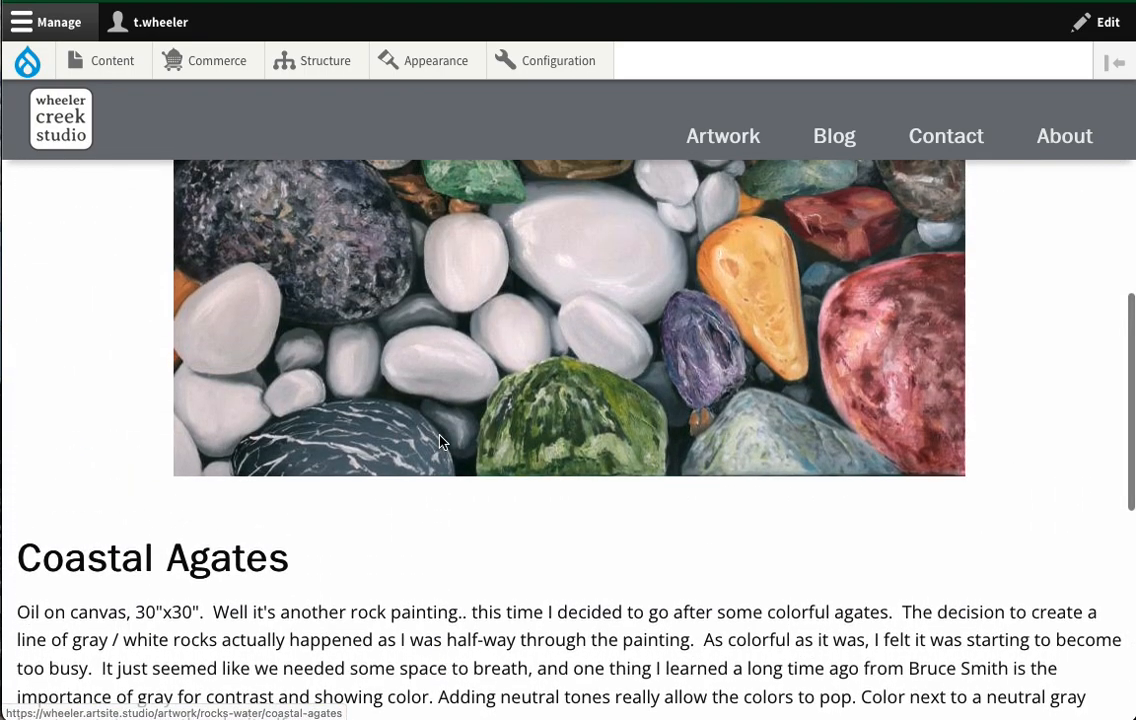
scroll(817, 572, up, 3)
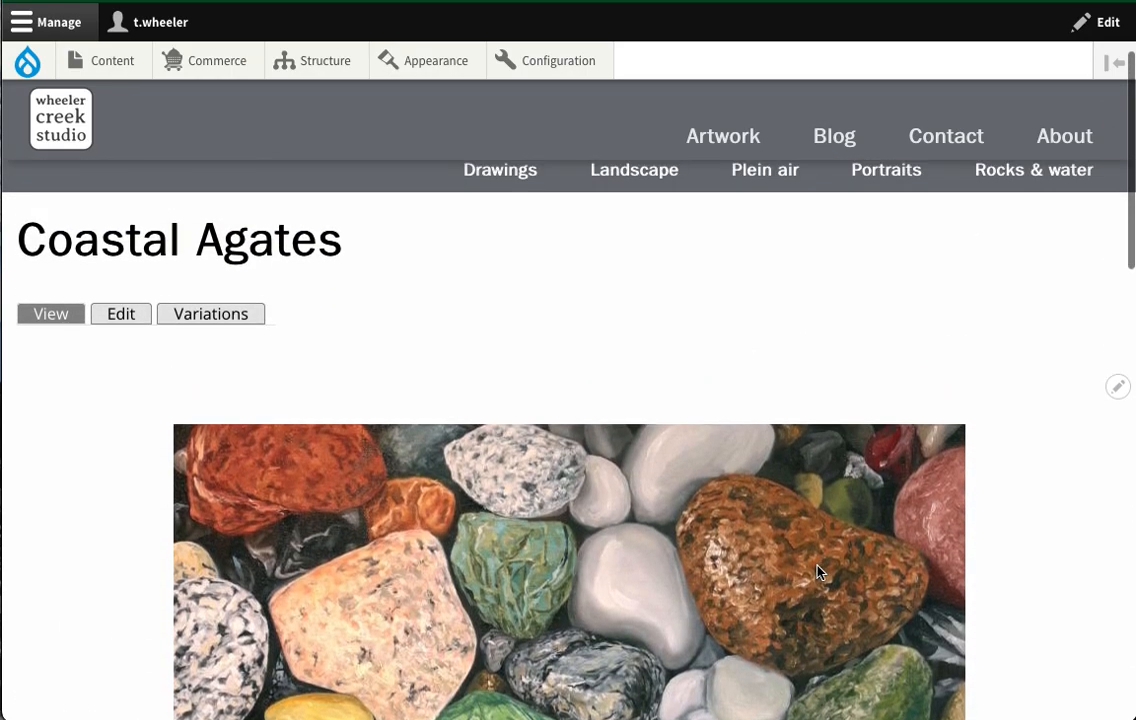
scroll(603, 271, up, 2)
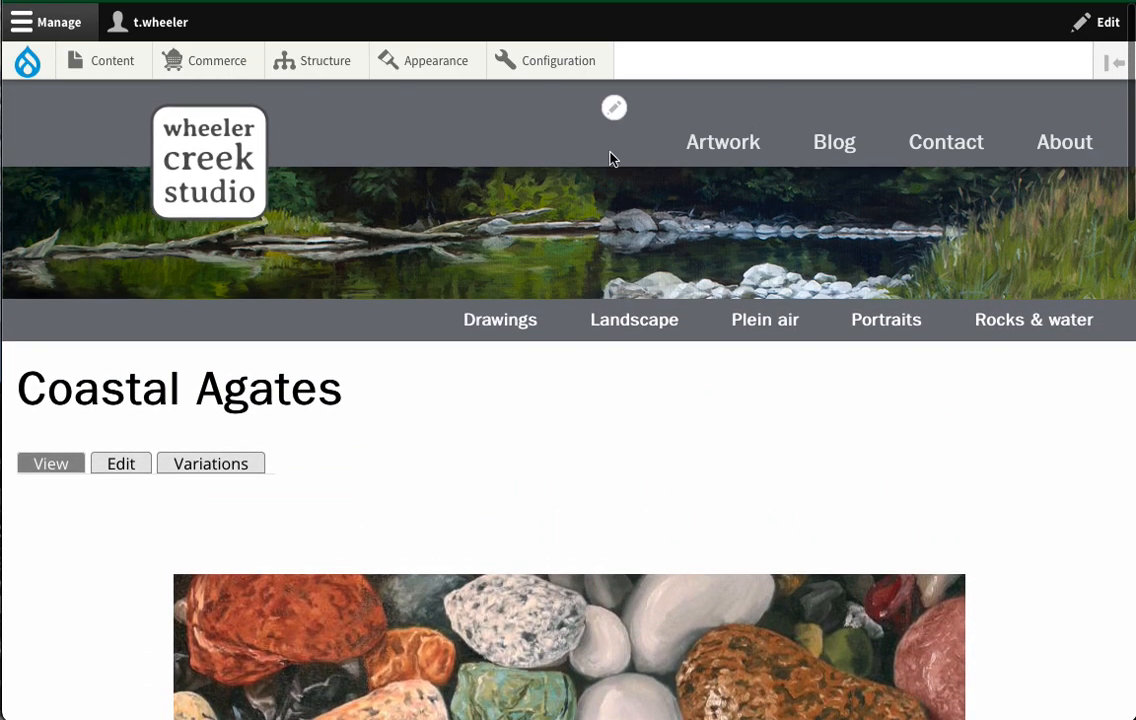
click(700, 146)
scroll(557, 440, down, 3)
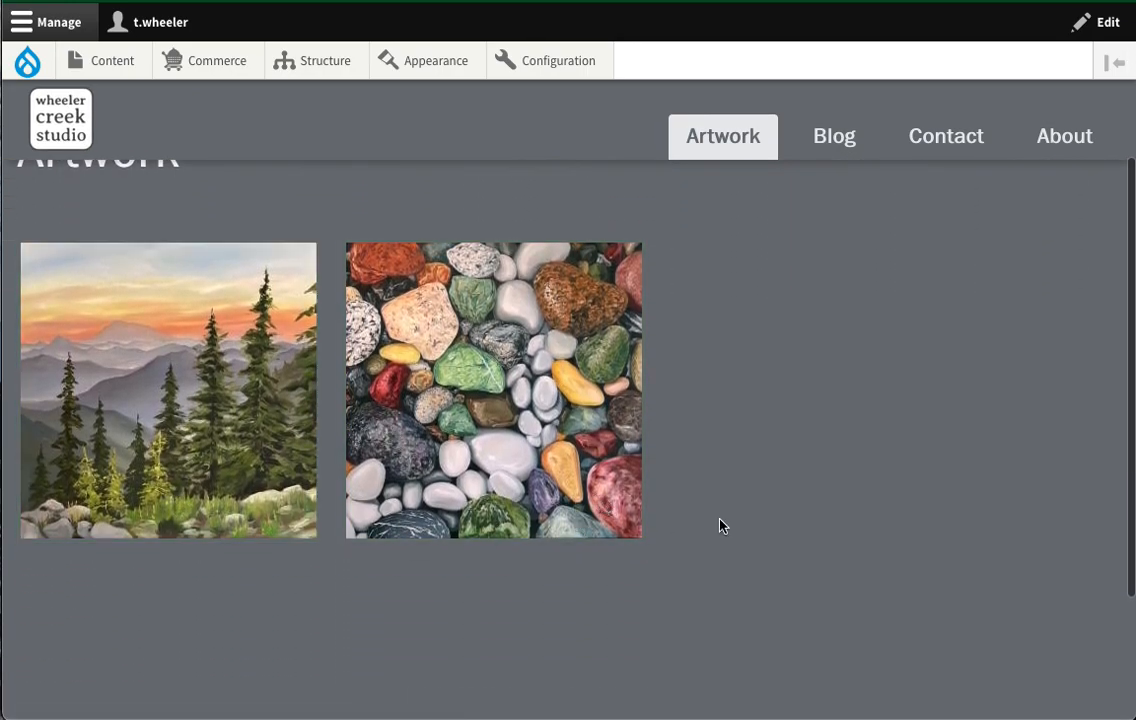
- Enlarge the agates painting, flip to the sunset painting and back, then open its full page
scroll(718, 528, up, 2)
scroll(718, 528, down, 1)
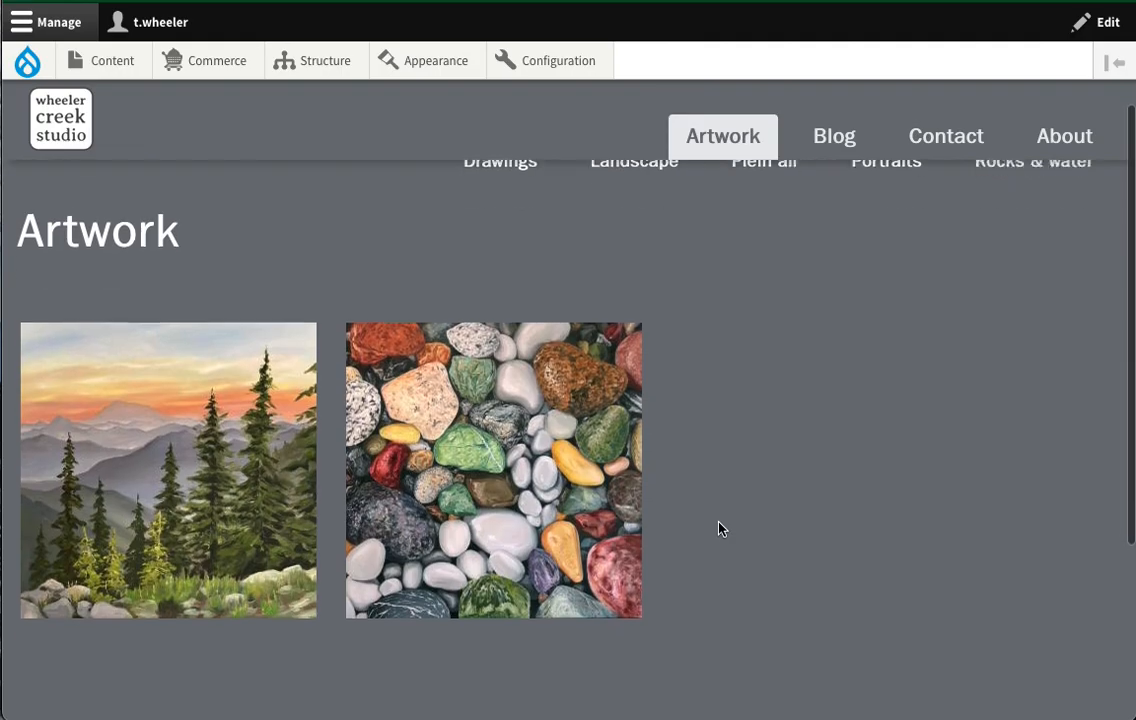
click(503, 477)
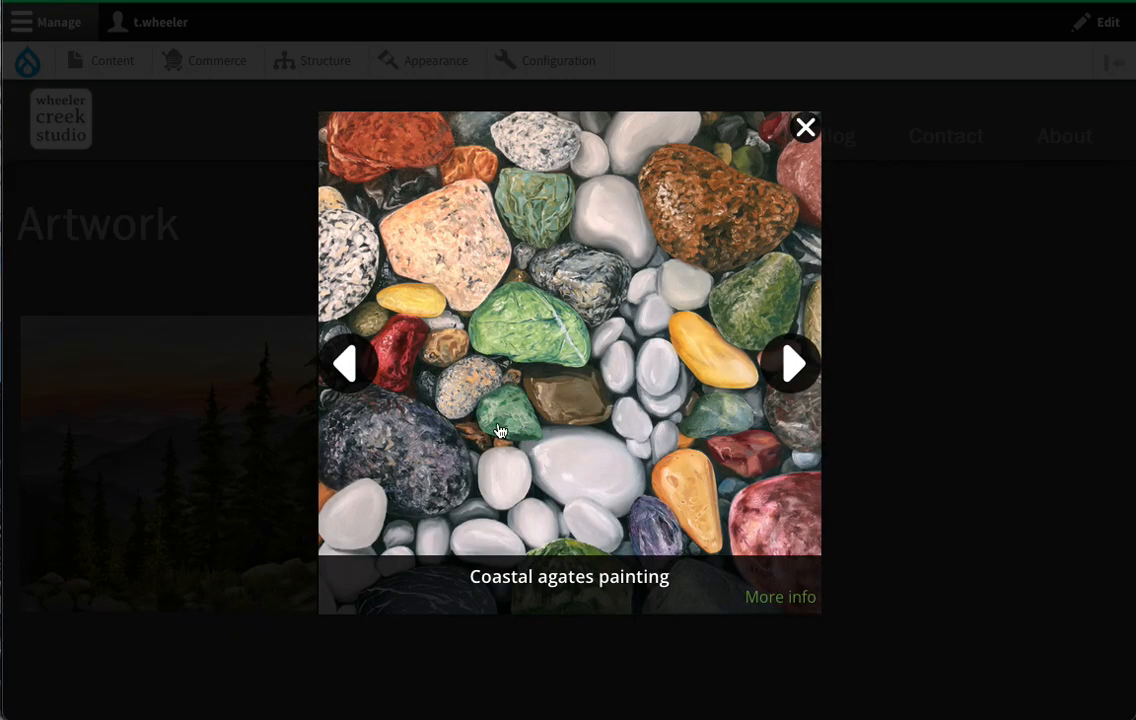
click(344, 368)
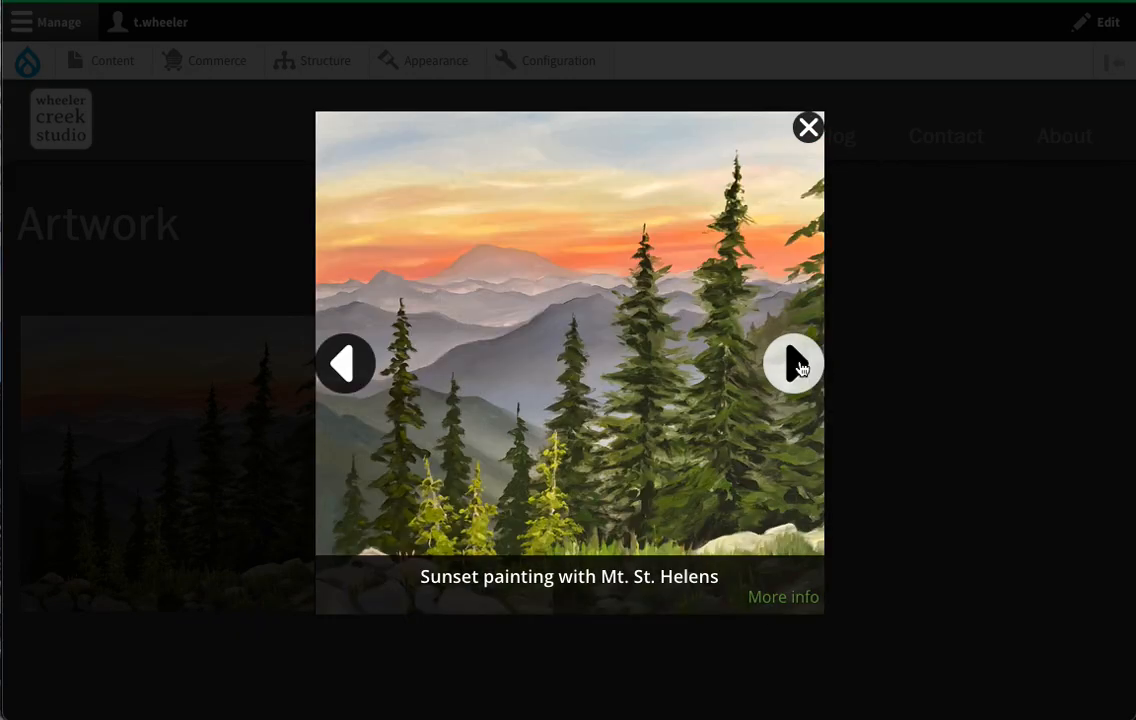
click(794, 363)
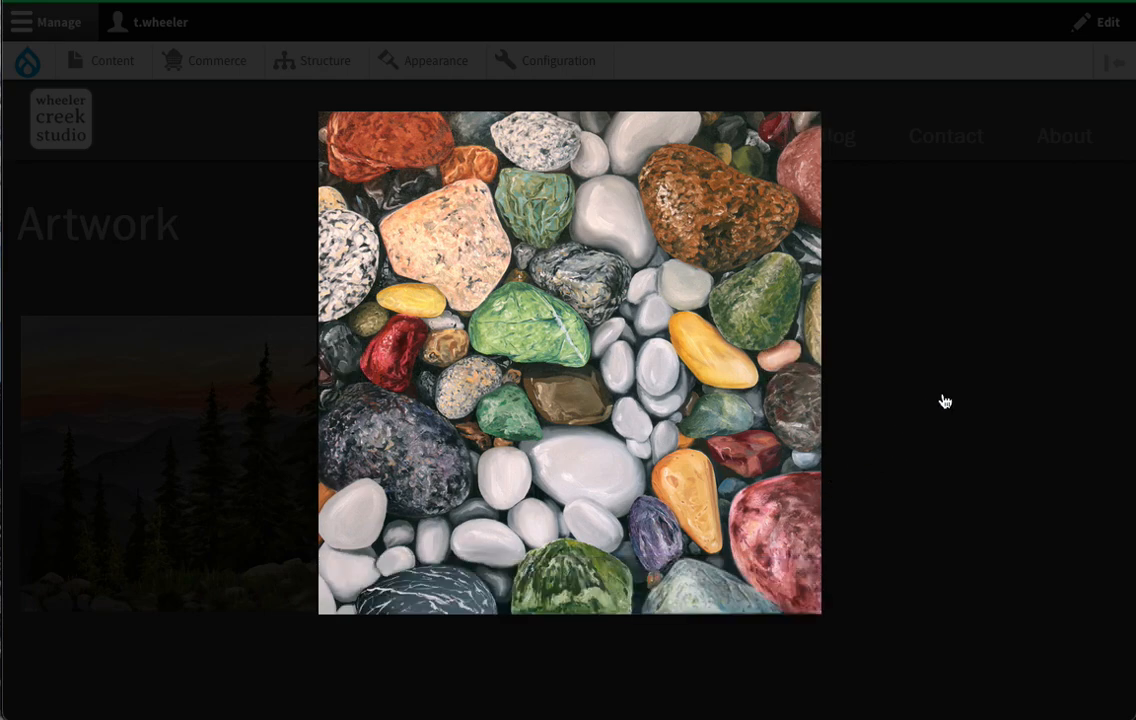
click(341, 368)
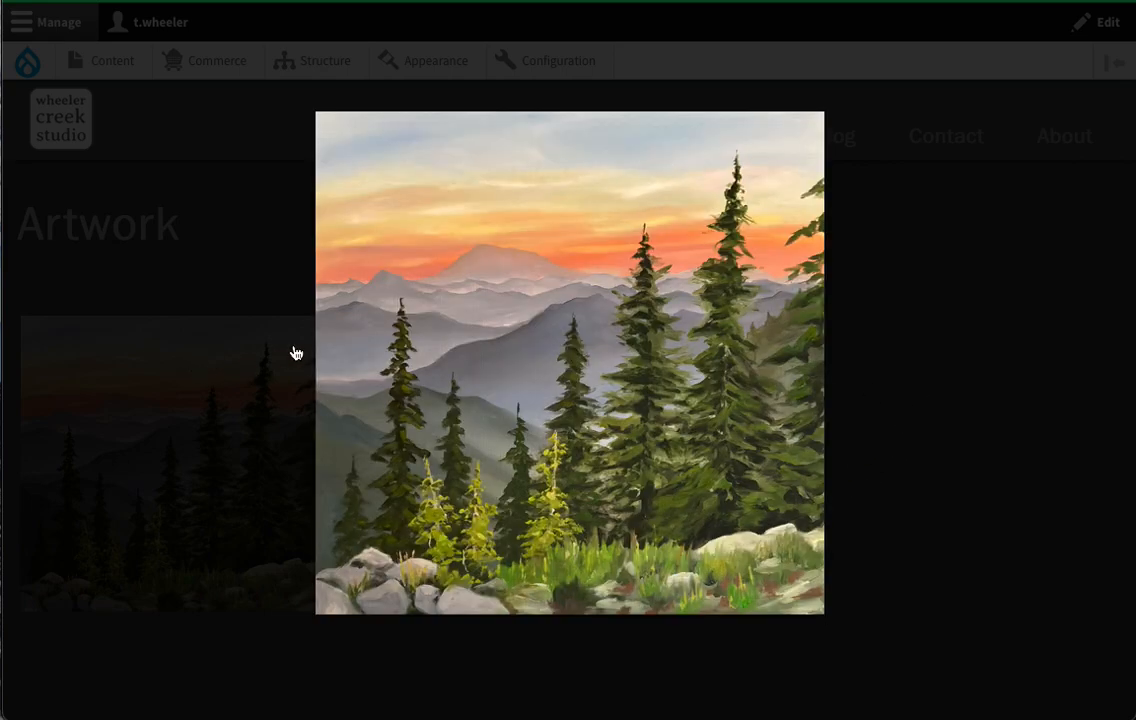
click(805, 363)
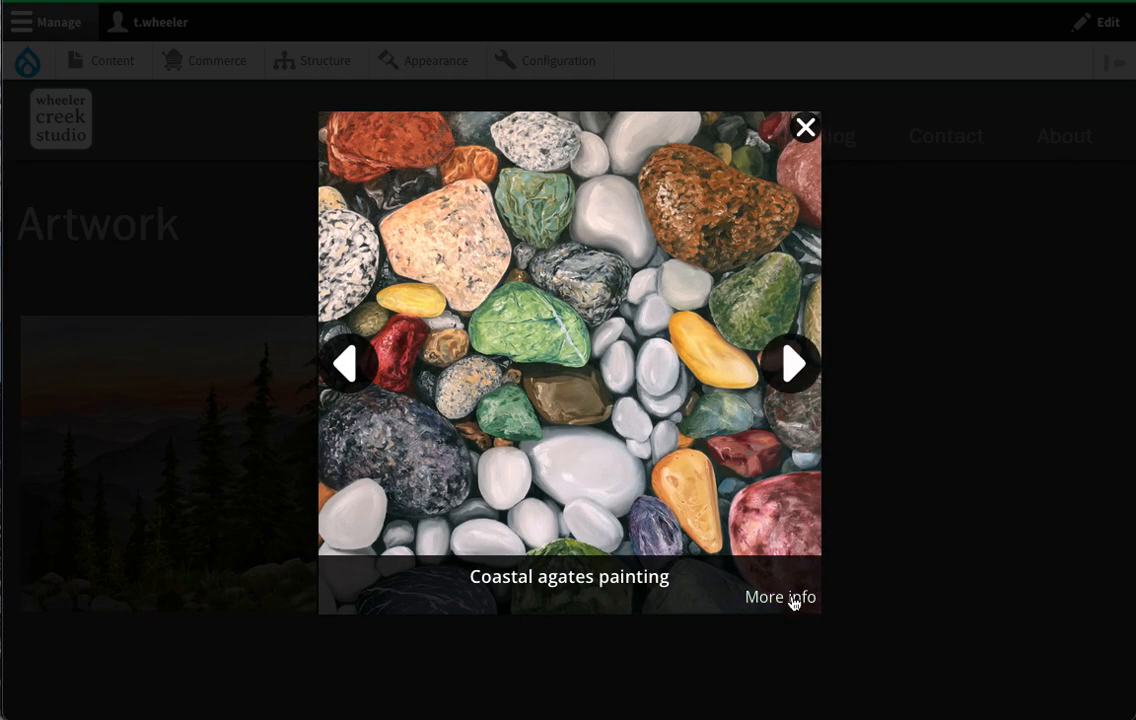
click(794, 602)
scroll(912, 524, down, 5)
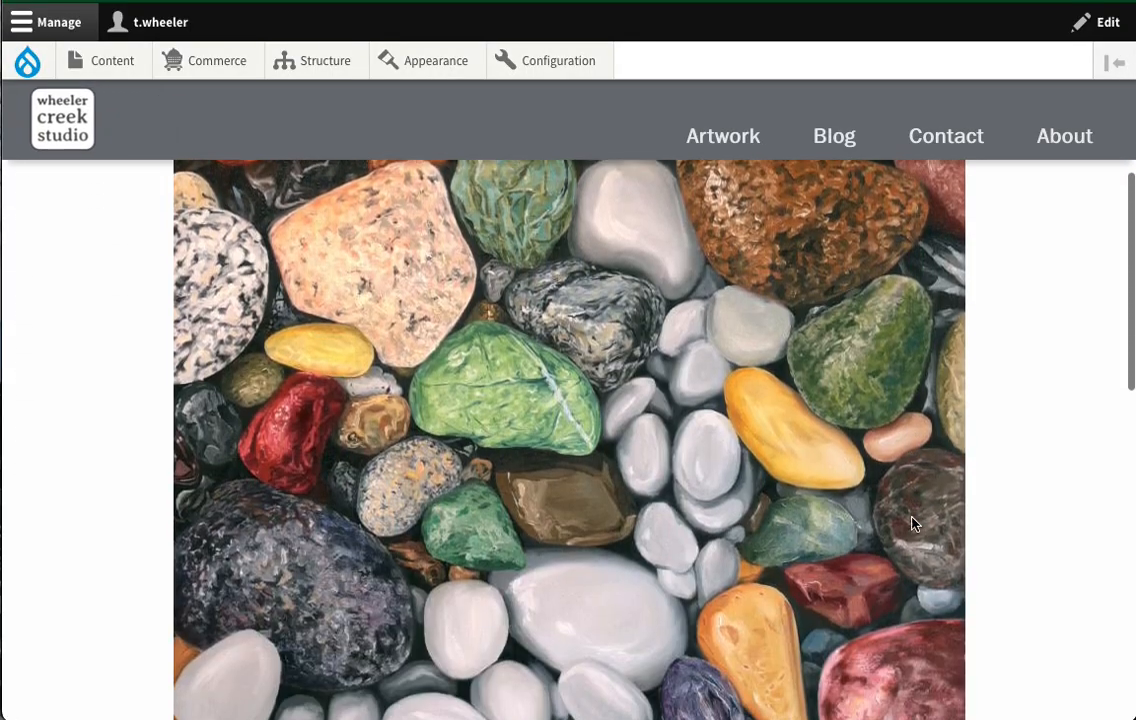
scroll(912, 524, up, 5)
scroll(912, 524, down, 6)
scroll(912, 524, down, 8)
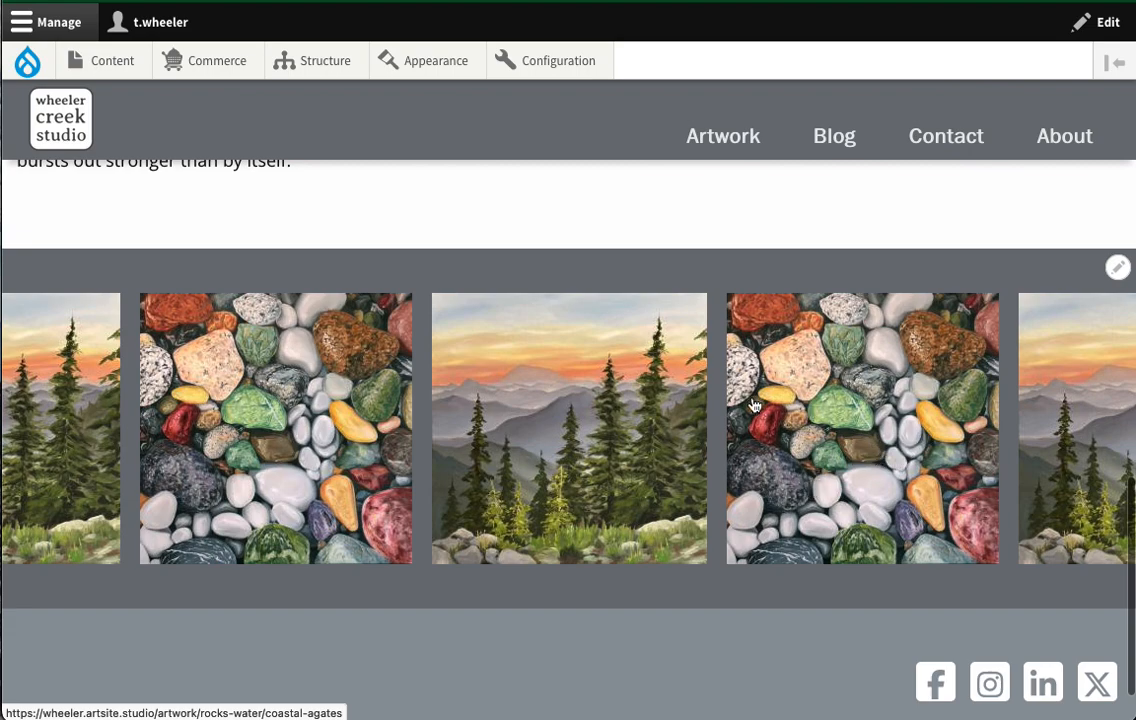
scroll(754, 404, up, 1)
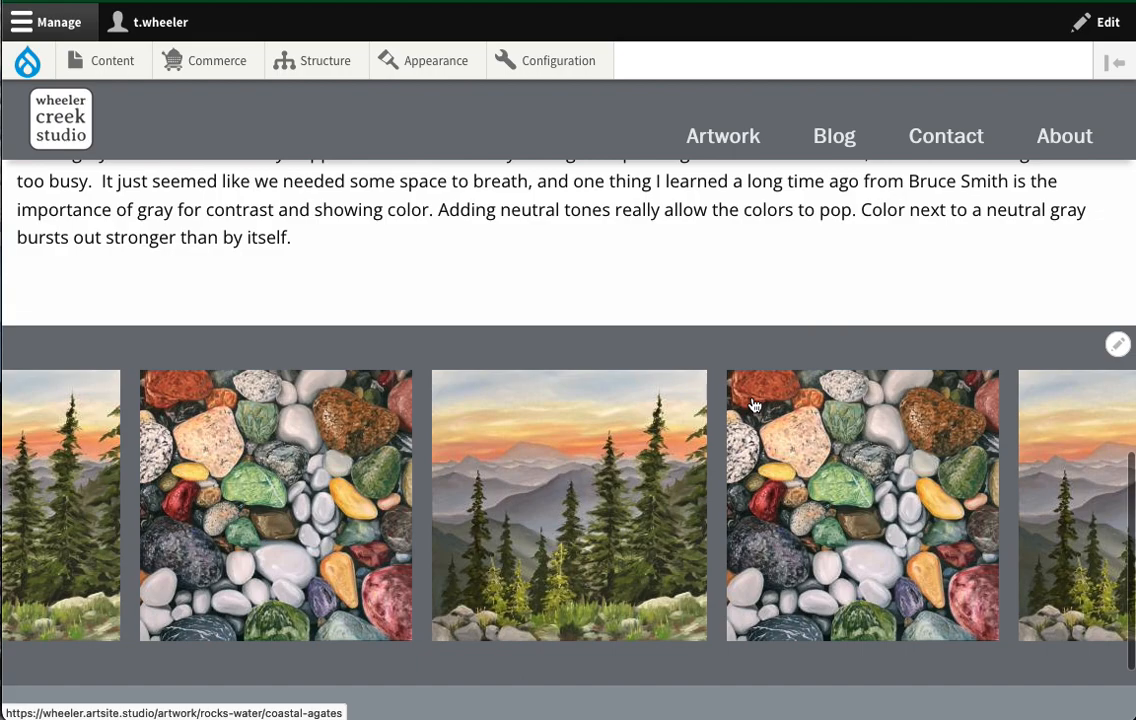
scroll(754, 404, up, 15)
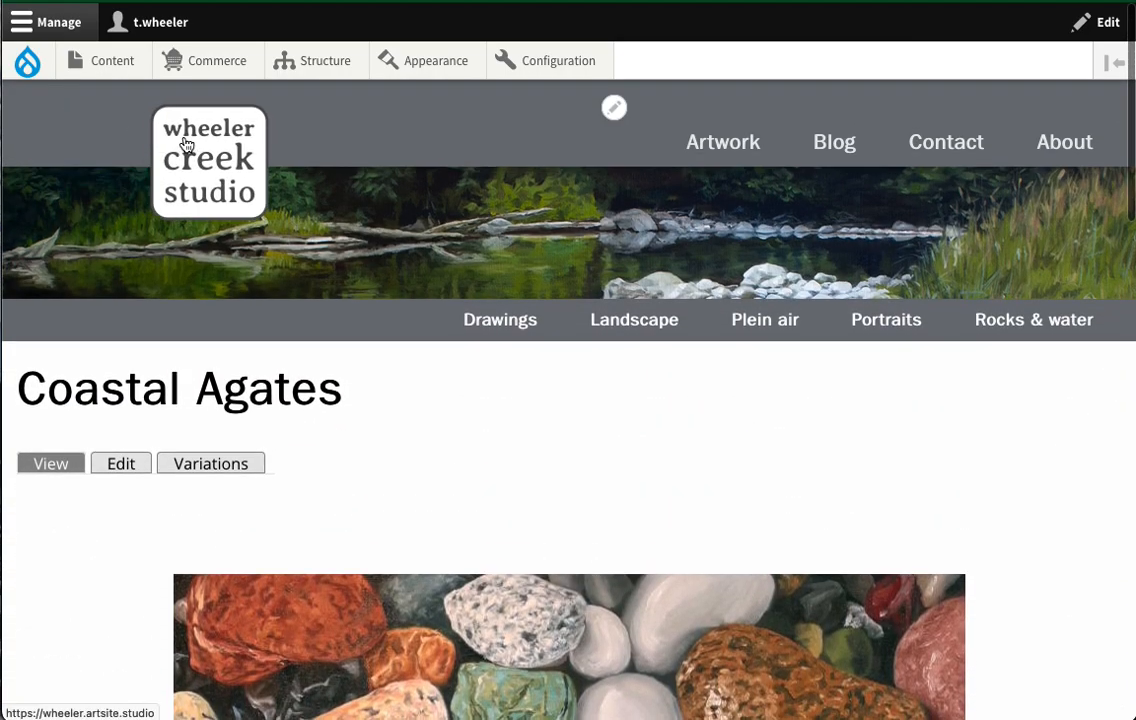
- Return home and reopen the Coastal Agates page through the Artwork gallery's enlarged view
click(166, 170)
scroll(544, 490, down, 10)
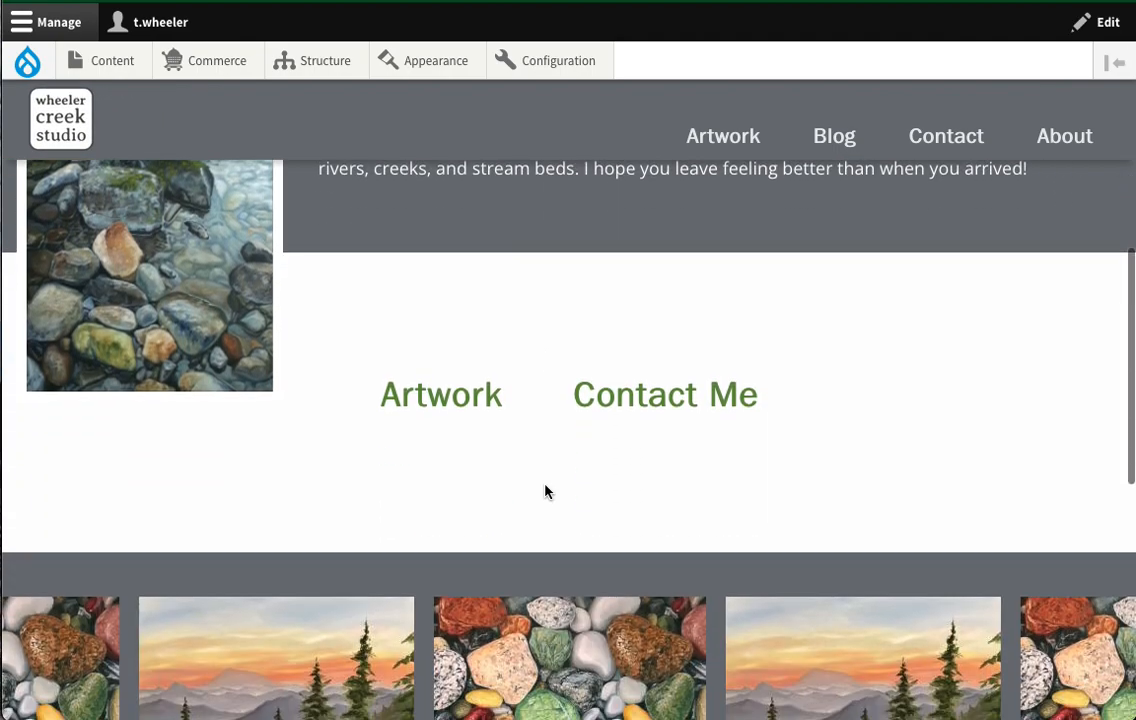
scroll(784, 547, down, 2)
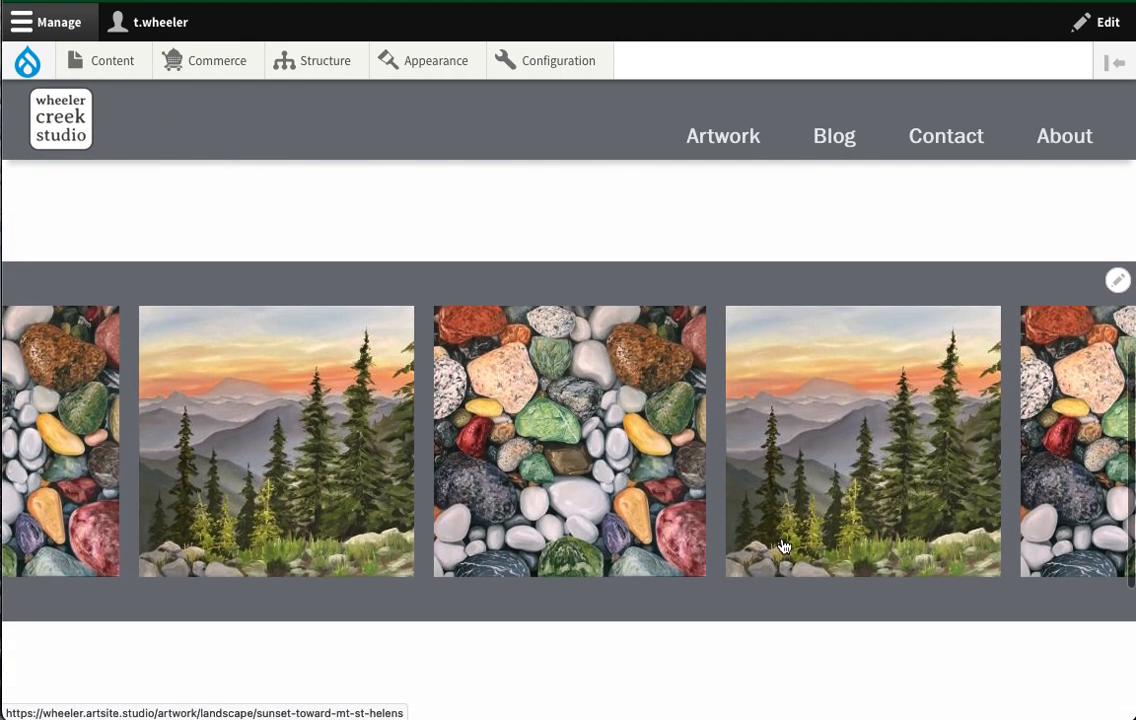
scroll(784, 547, up, 3)
scroll(784, 547, up, 10)
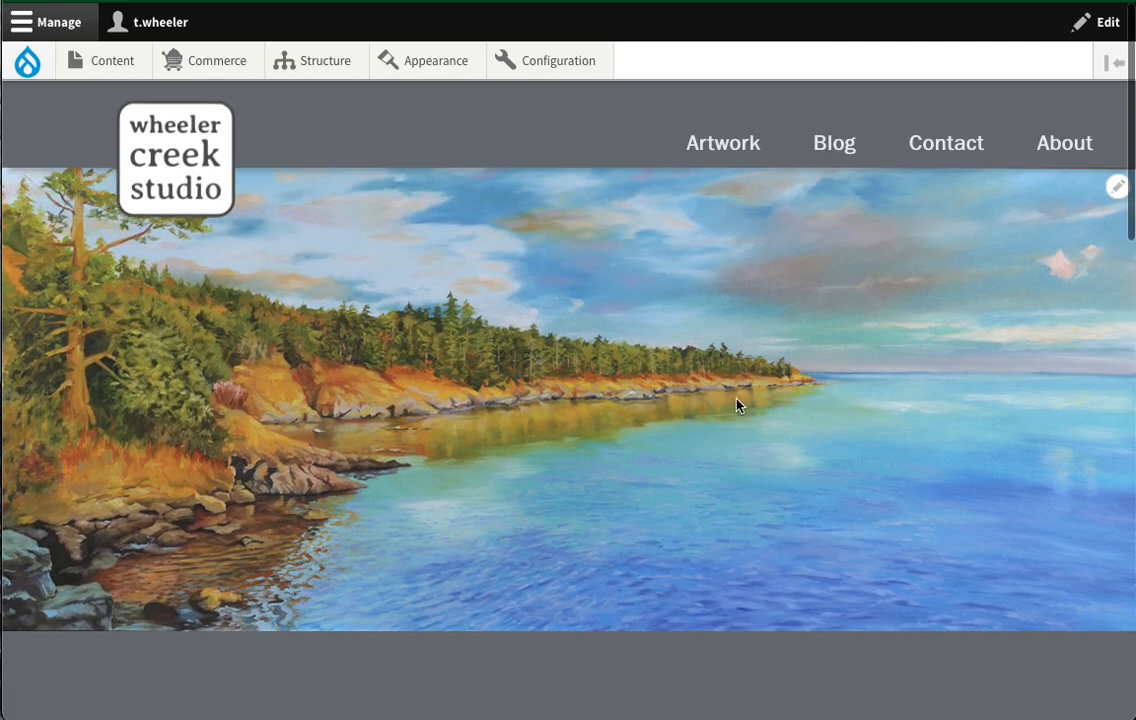
click(721, 151)
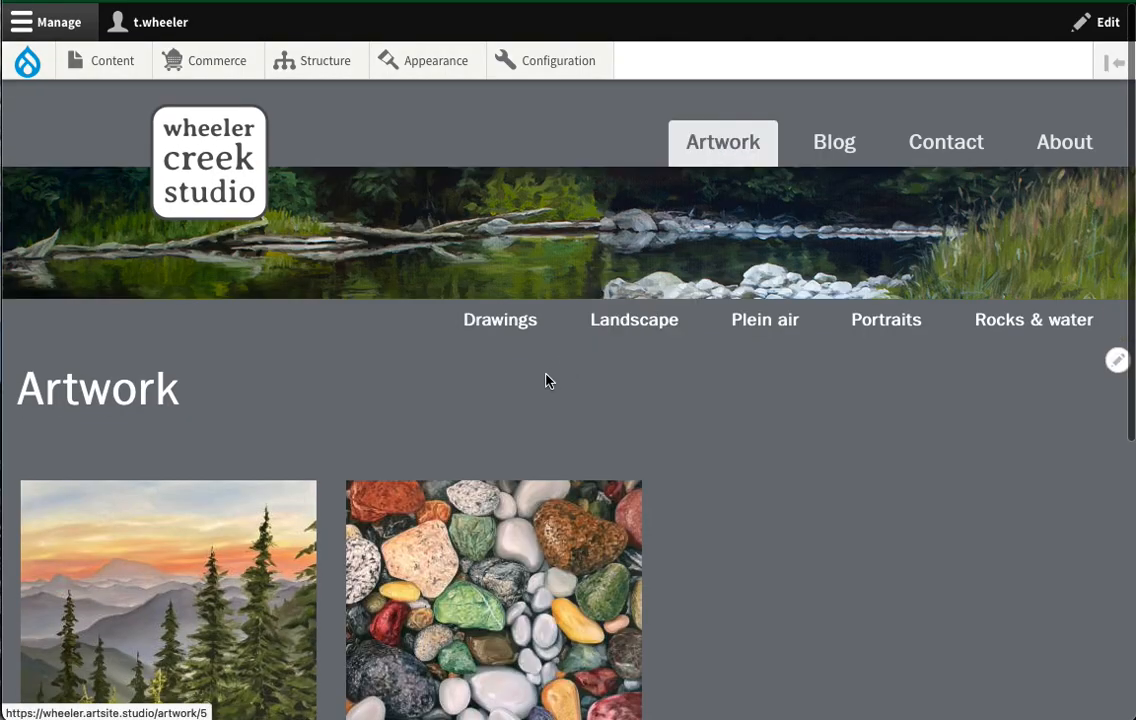
click(514, 569)
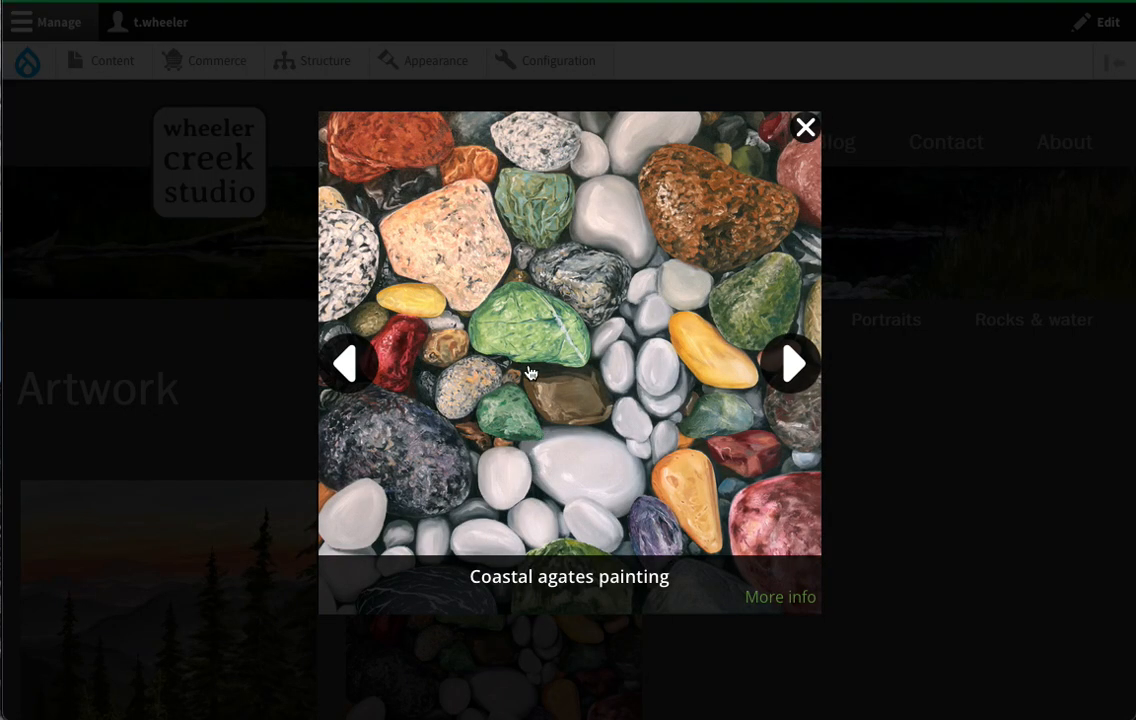
click(781, 598)
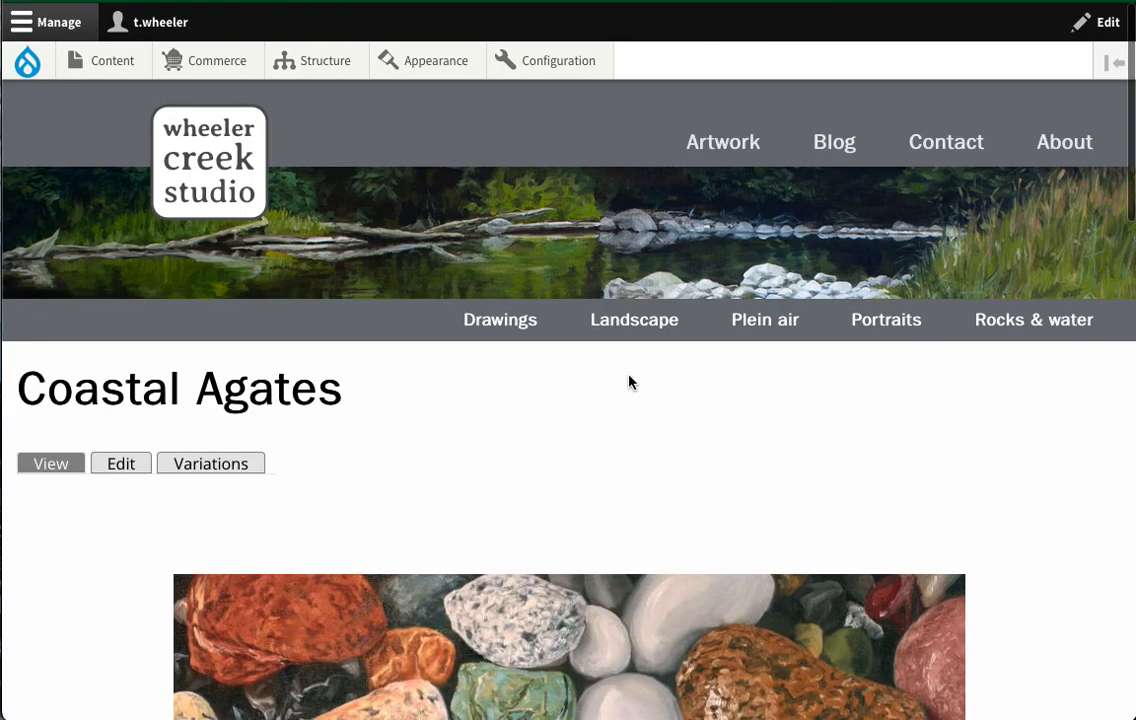
- Bring up Commerce > Product attributes, listing Frame, Size and Type
scroll(474, 405, down, 2)
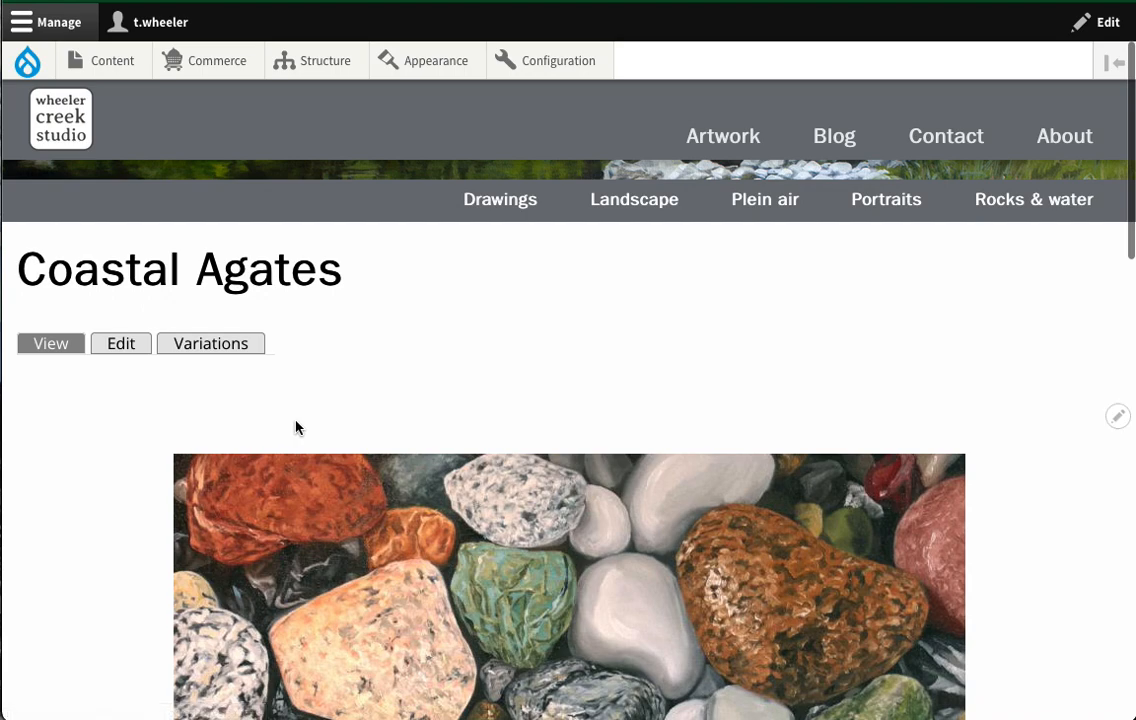
scroll(294, 426, up, 1)
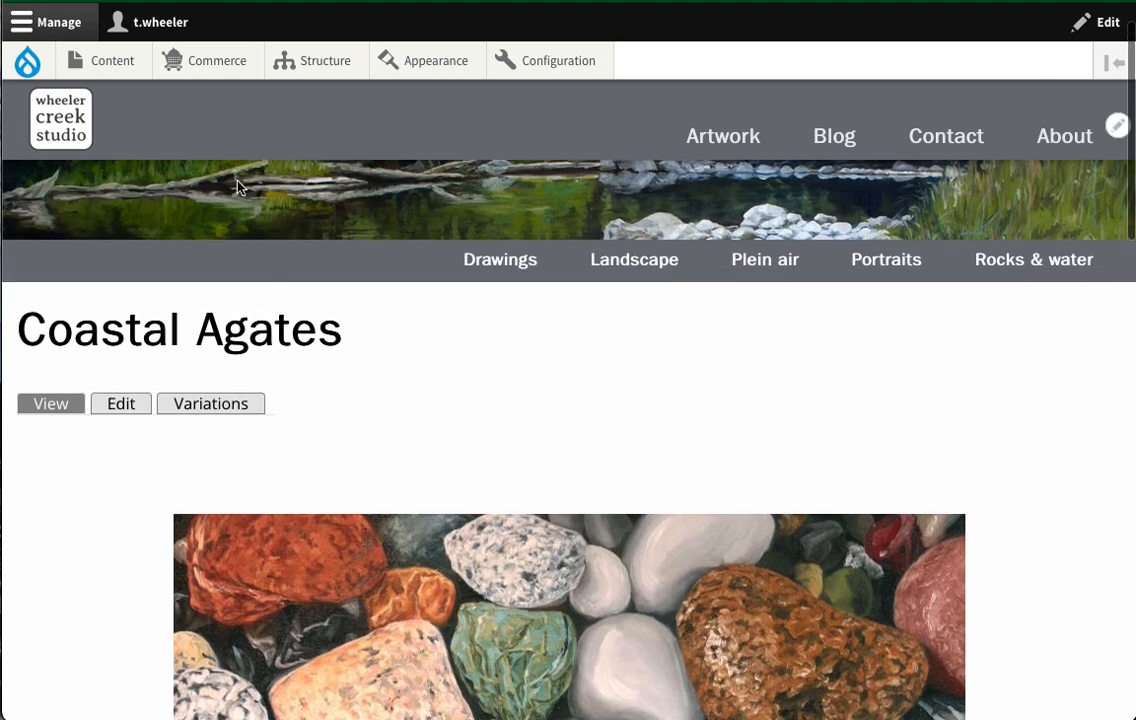
mouse_move(224, 73)
mouse_move(220, 137)
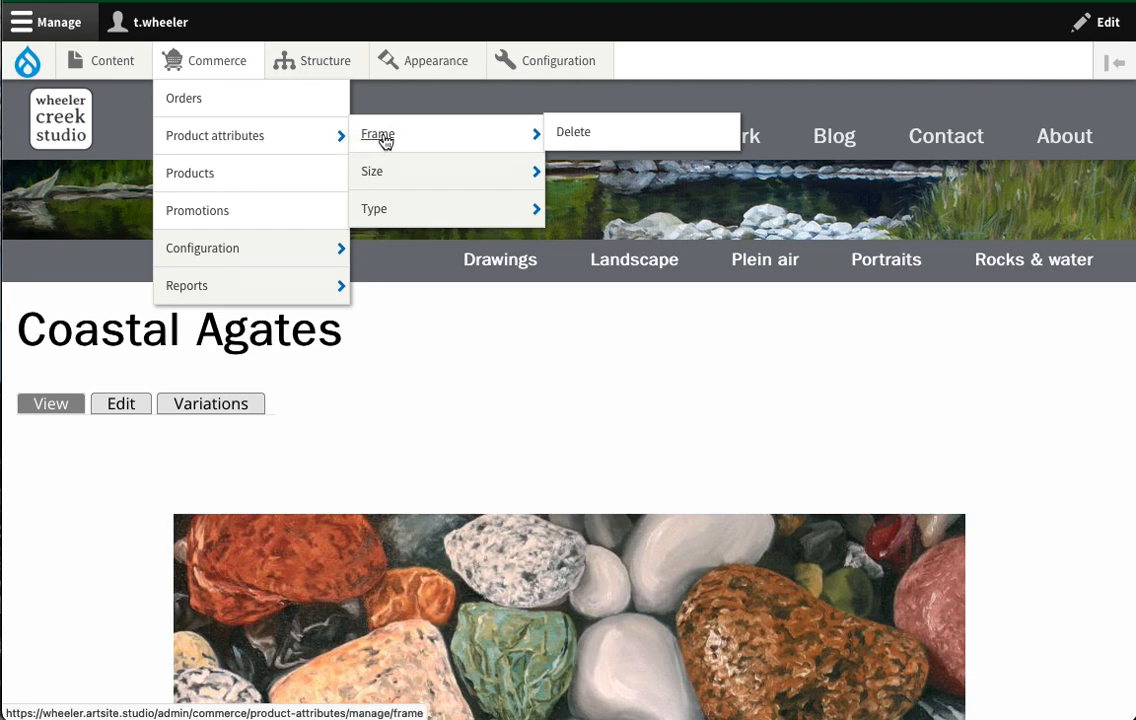
- Add a third value row to the Frame attribute, typing 'Basic Wood Frame' then clearing it
click(385, 141)
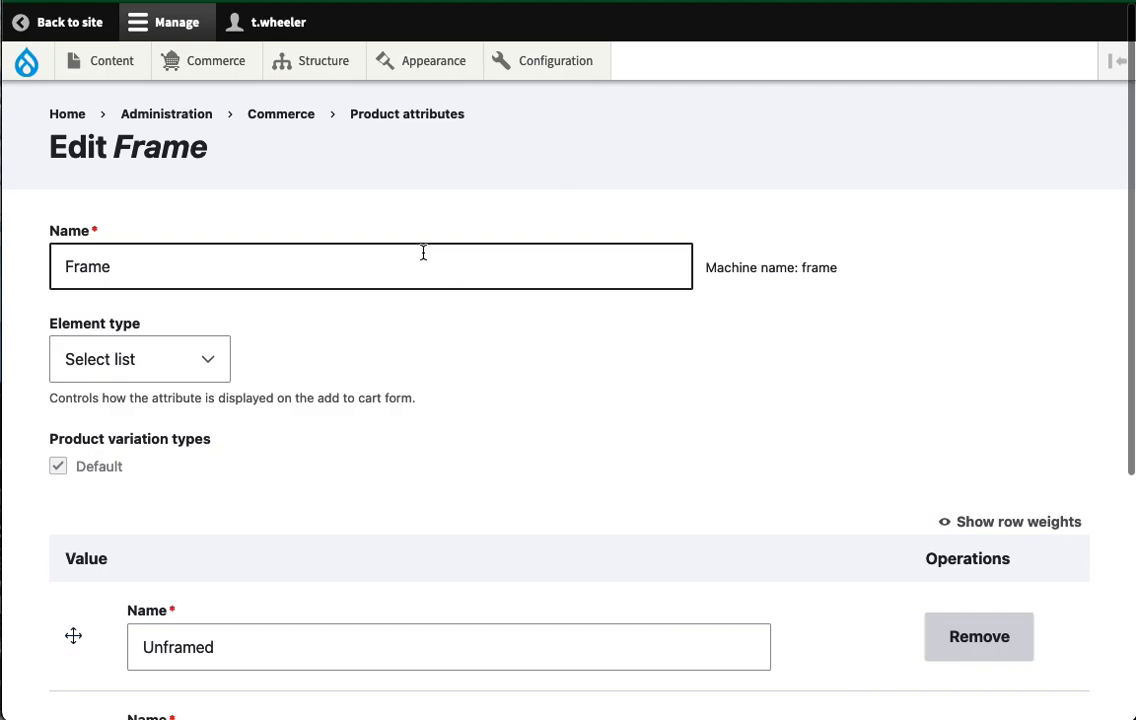
scroll(400, 354, down, 5)
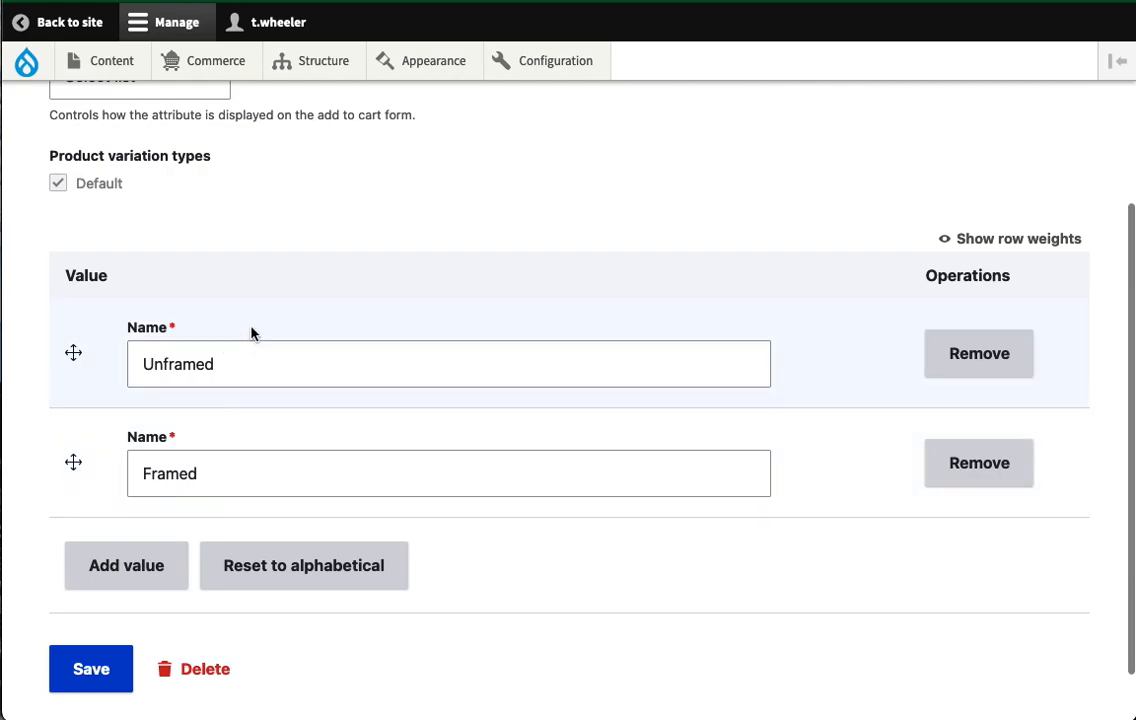
scroll(254, 332, down, 1)
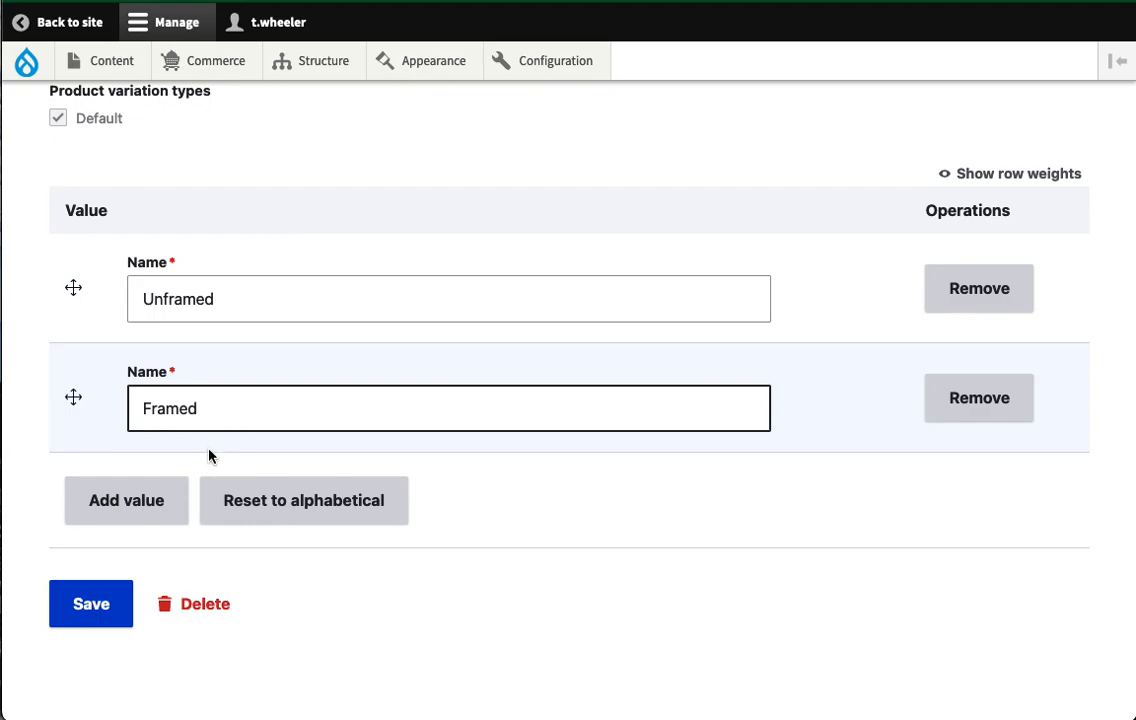
click(119, 505)
text(Basic Wood)
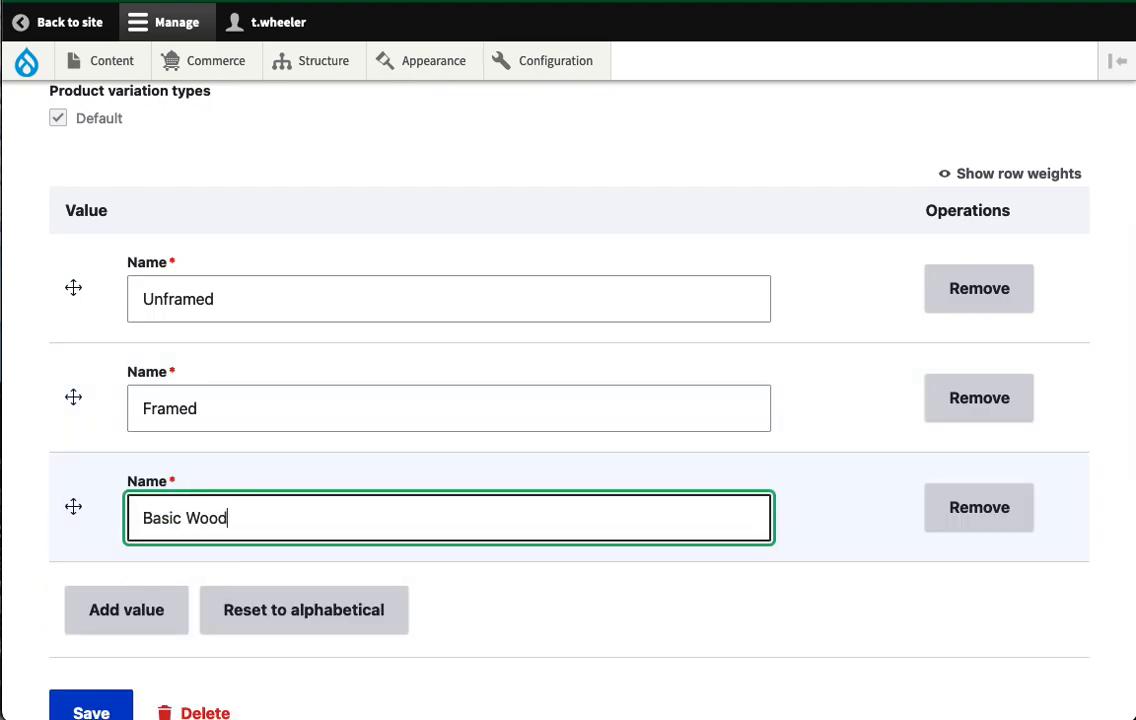
text( Frame)
drag(297, 517, 137, 517)
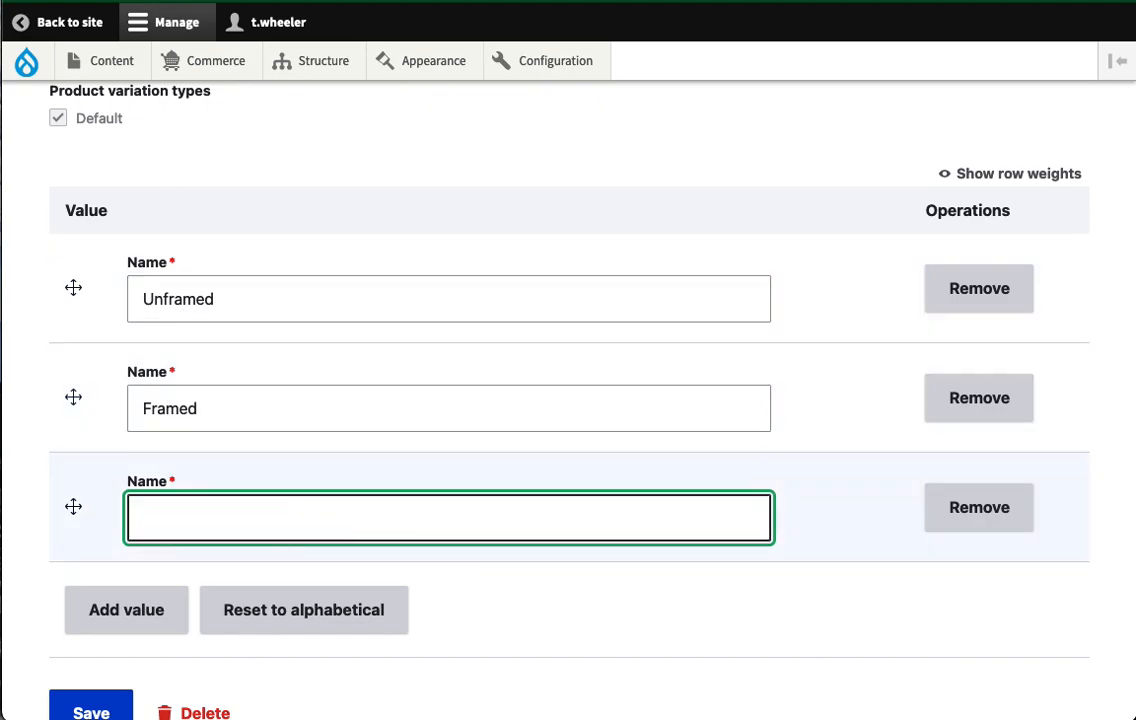
click(35, 503)
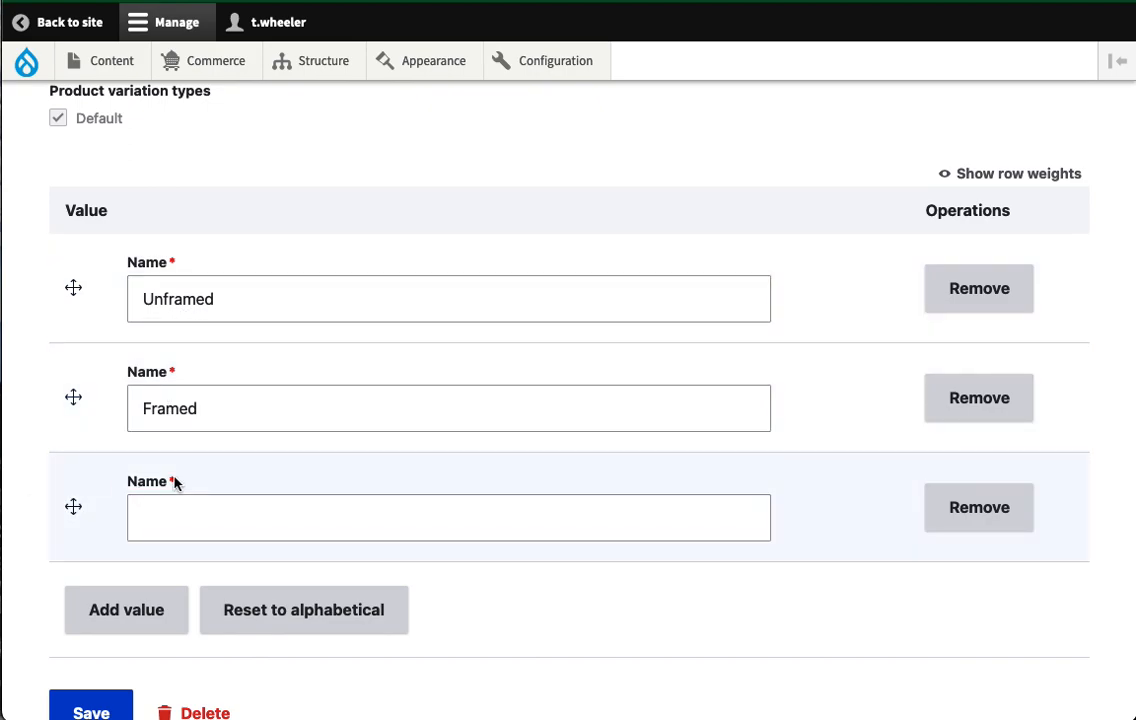
scroll(57, 400, up, 5)
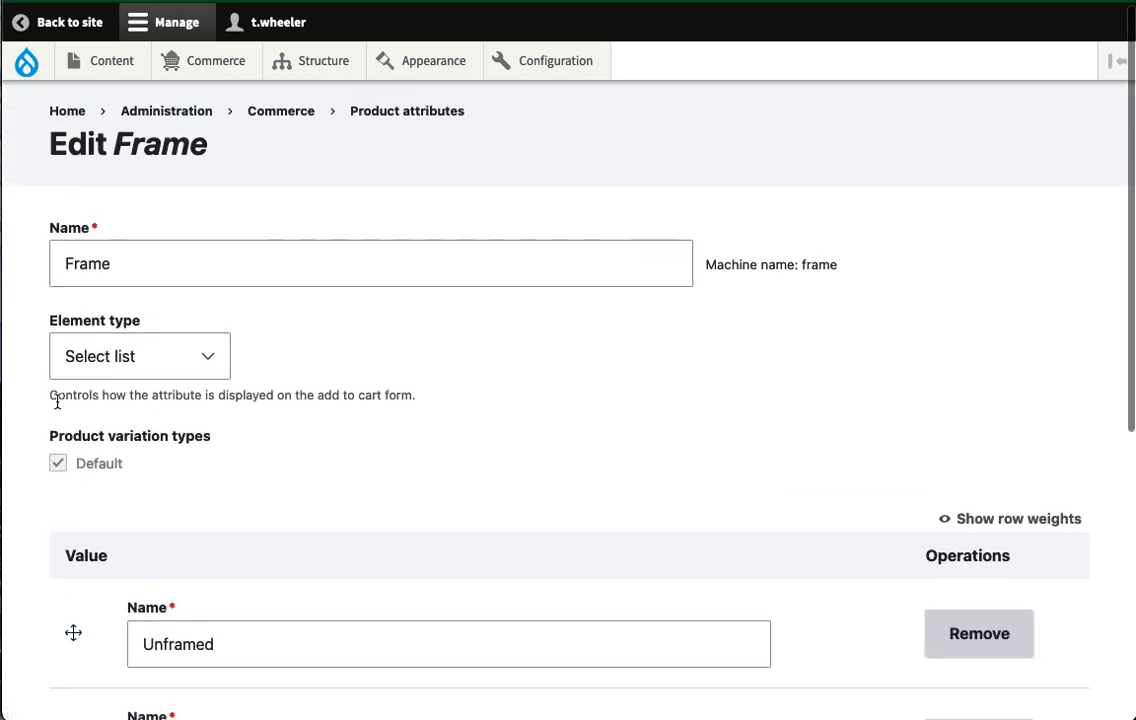
- Add a 30" x 30" value to the Size attribute and save it
mouse_move(198, 63)
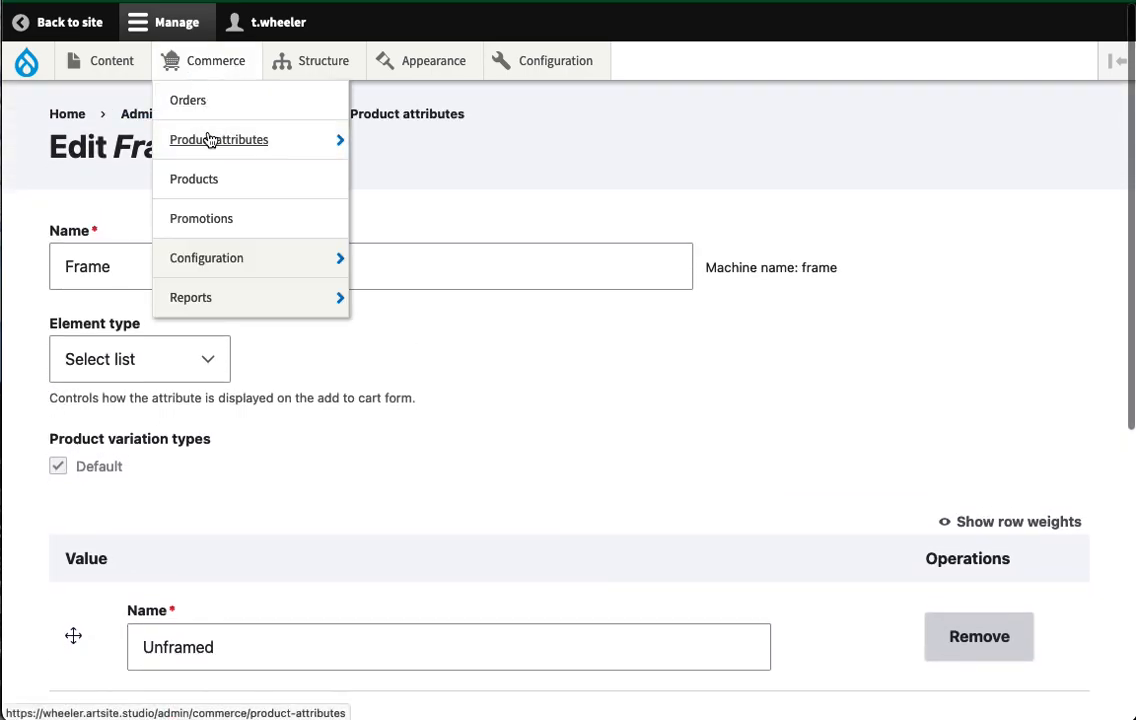
mouse_move(332, 150)
click(376, 181)
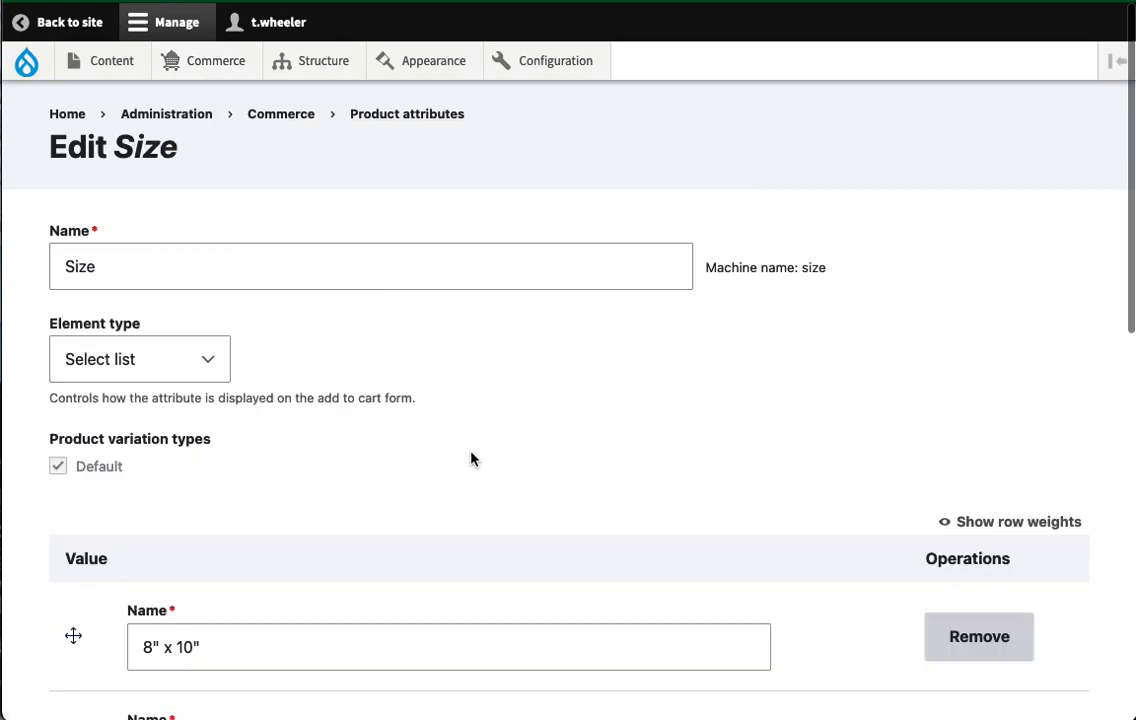
scroll(472, 458, down, 5)
scroll(472, 454, down, 4)
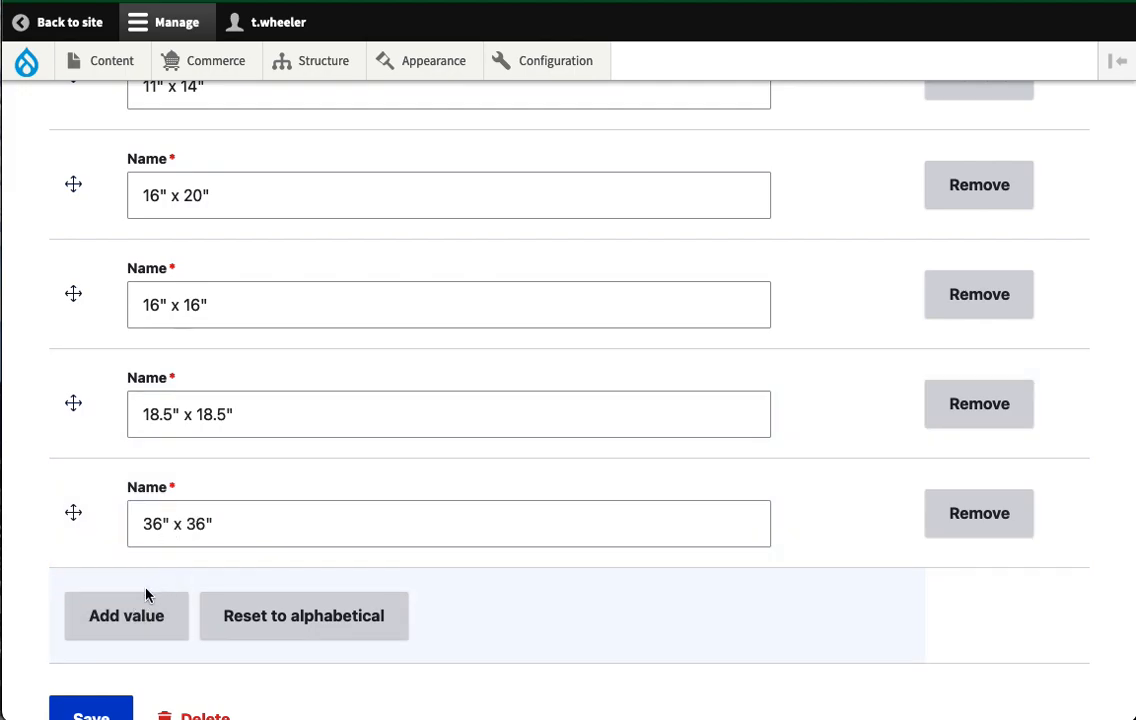
click(126, 620)
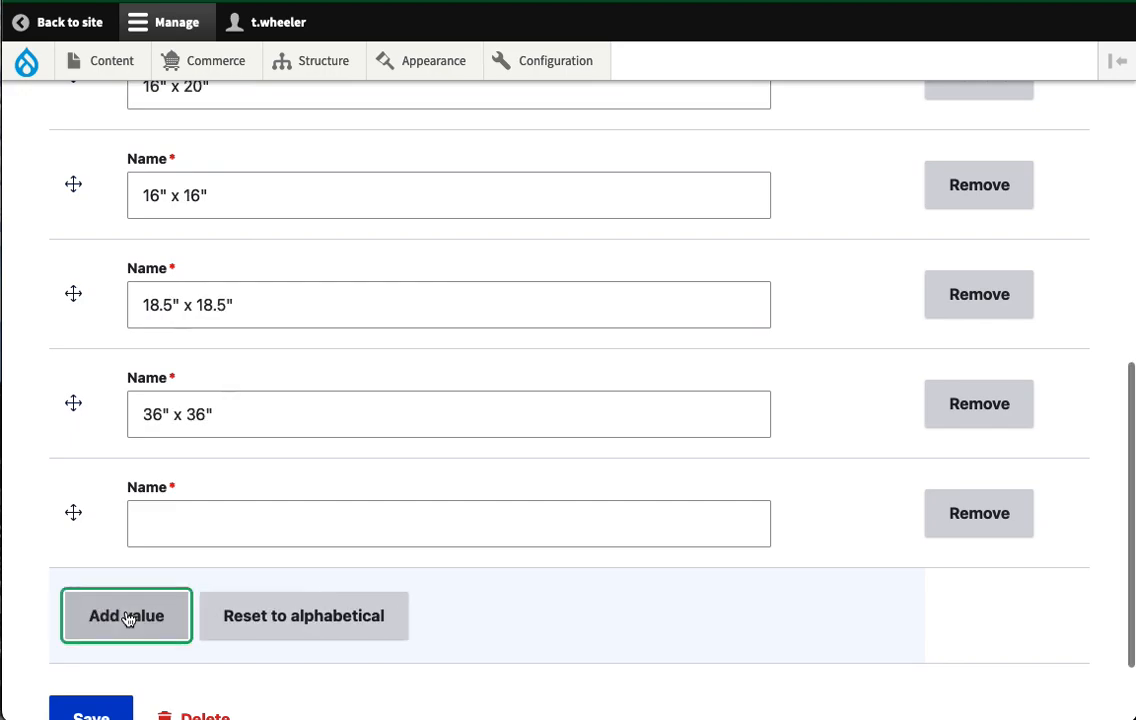
click(213, 527)
text(30)
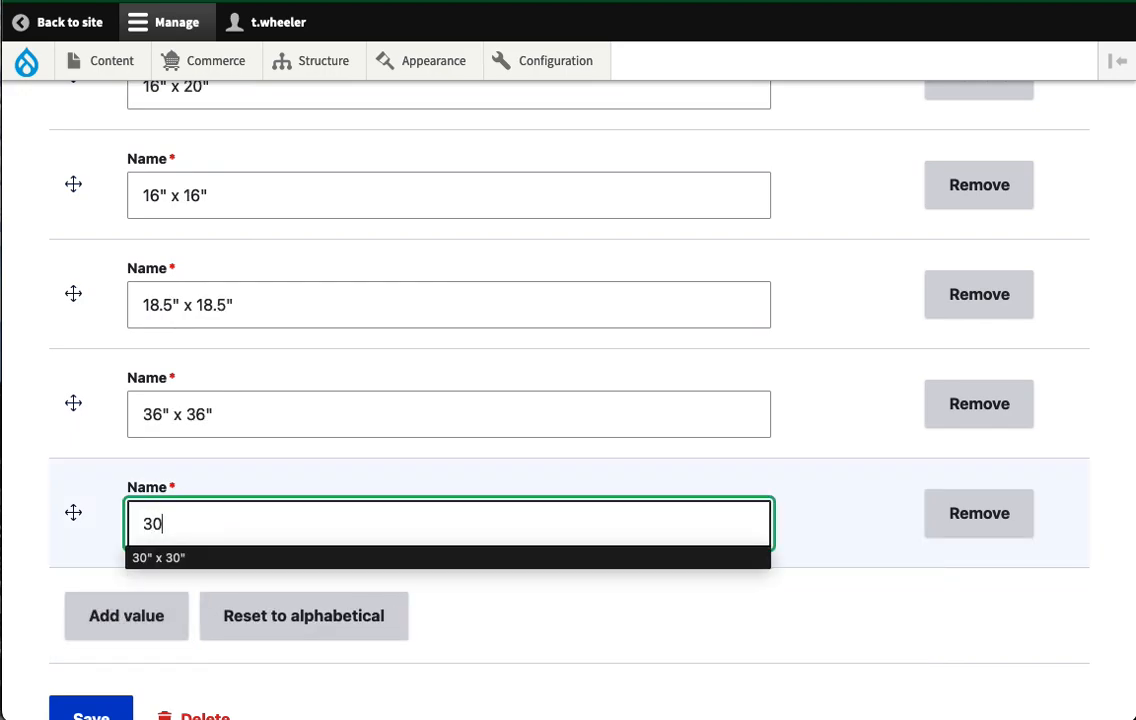
text(" x 30)
click(662, 609)
scroll(440, 608, down, 2)
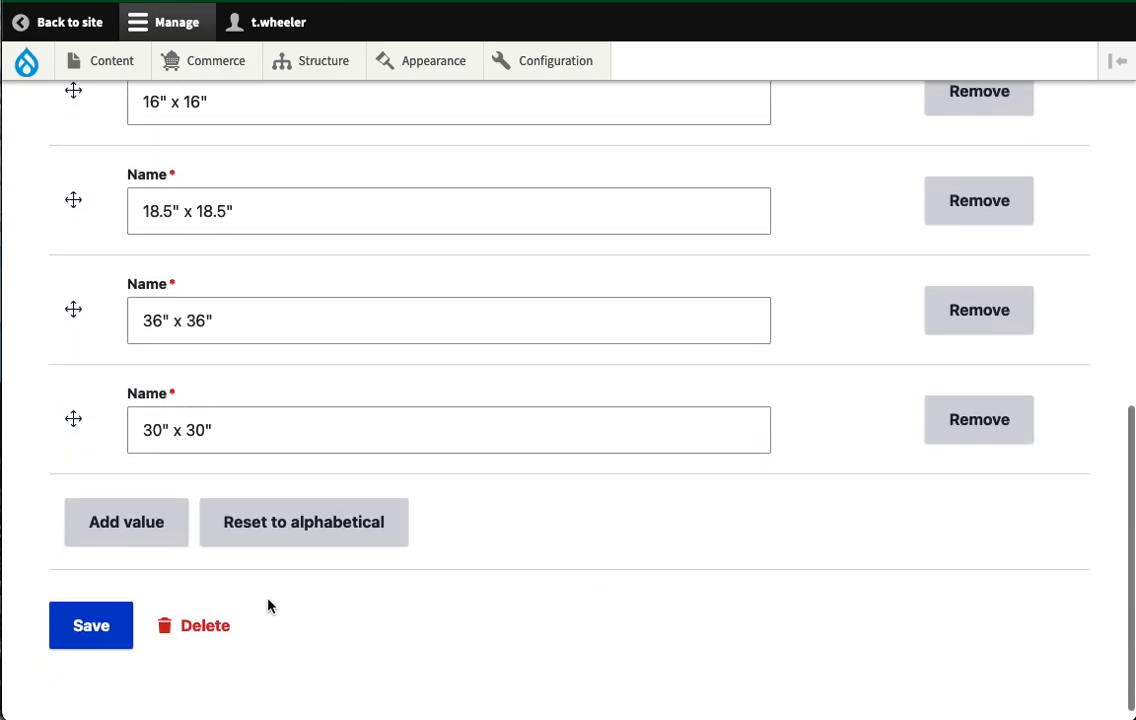
click(84, 625)
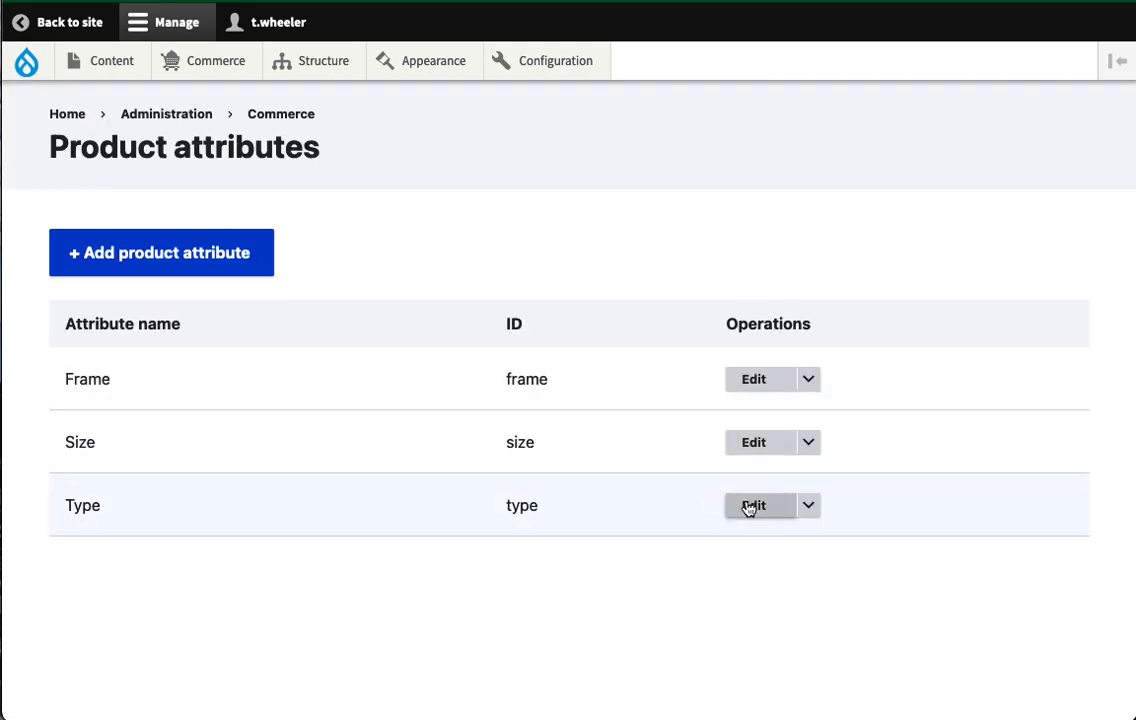
- Move 30" x 30" just above 36" x 36" in Size and save the new order
click(753, 450)
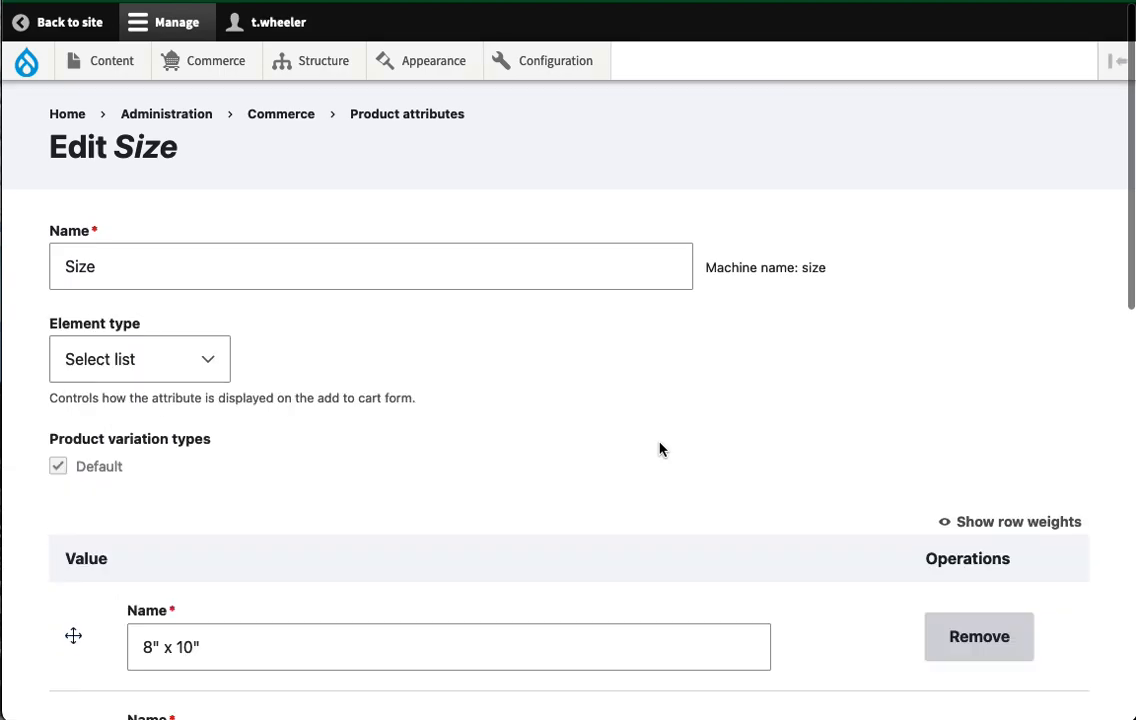
scroll(660, 447, down, 5)
scroll(660, 443, down, 5)
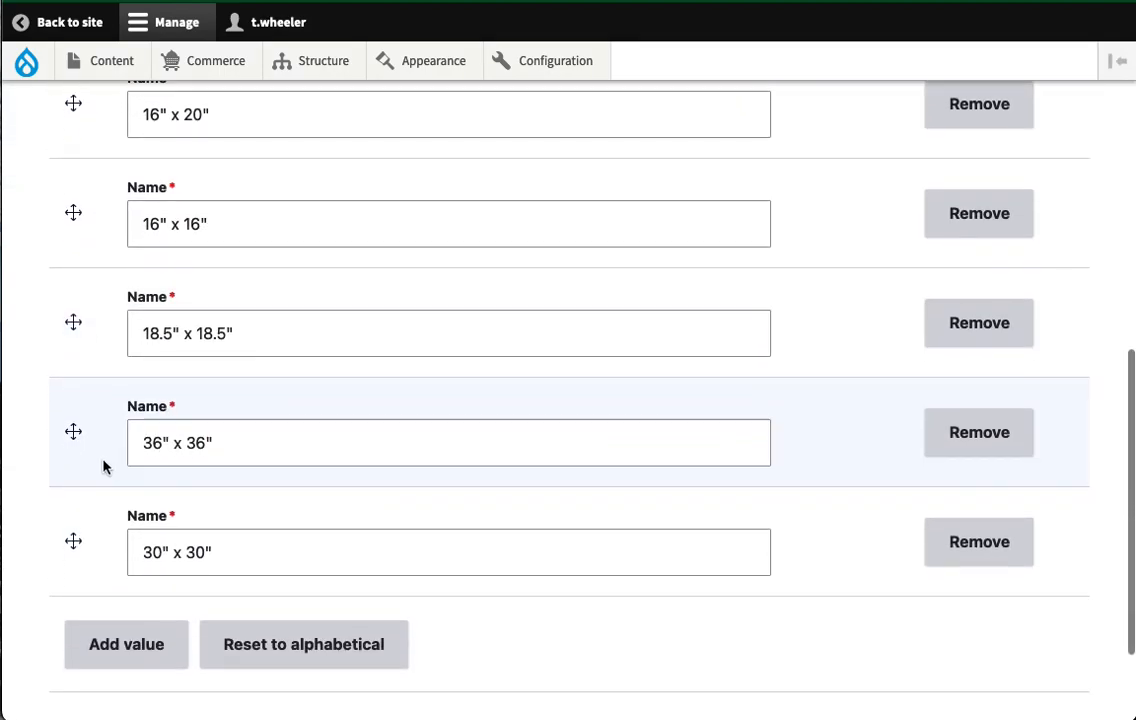
drag(73, 540, 72, 430)
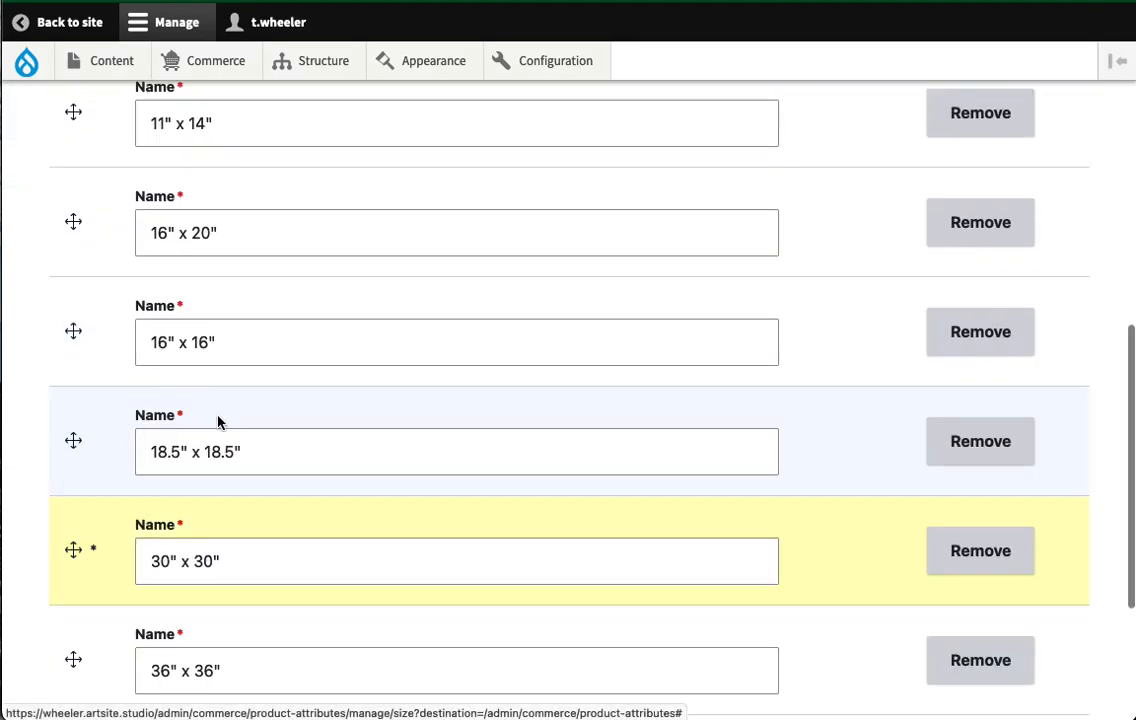
click(303, 575)
scroll(303, 575, down, 3)
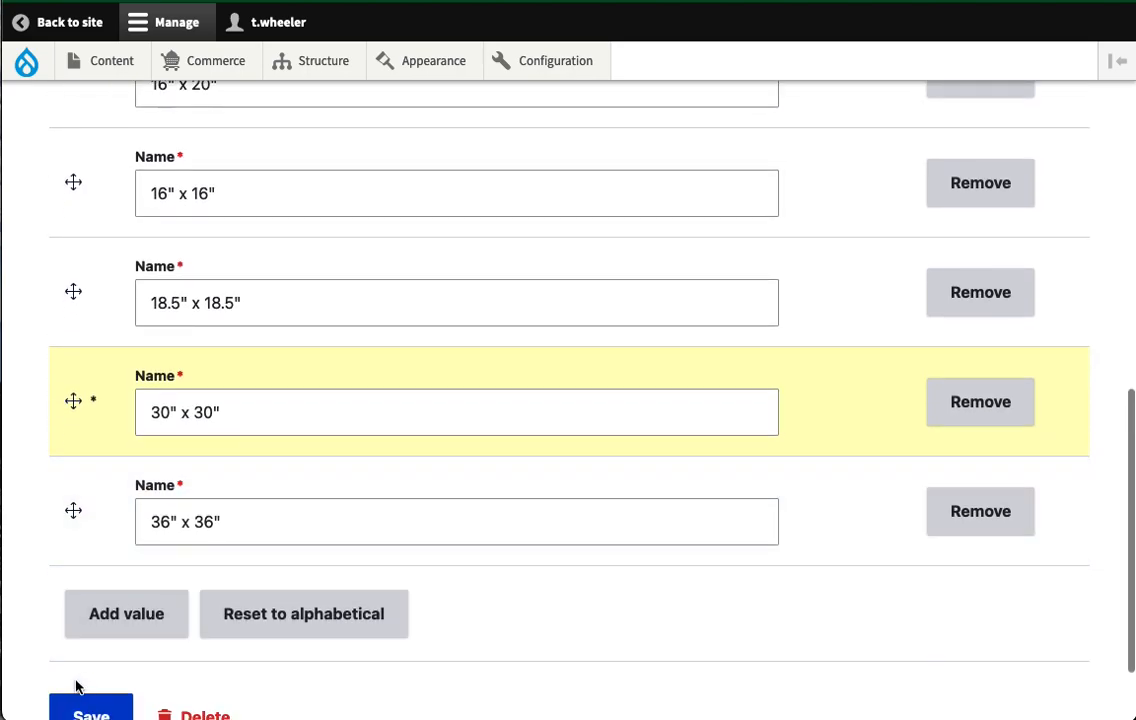
scroll(17, 613, down, 2)
click(89, 650)
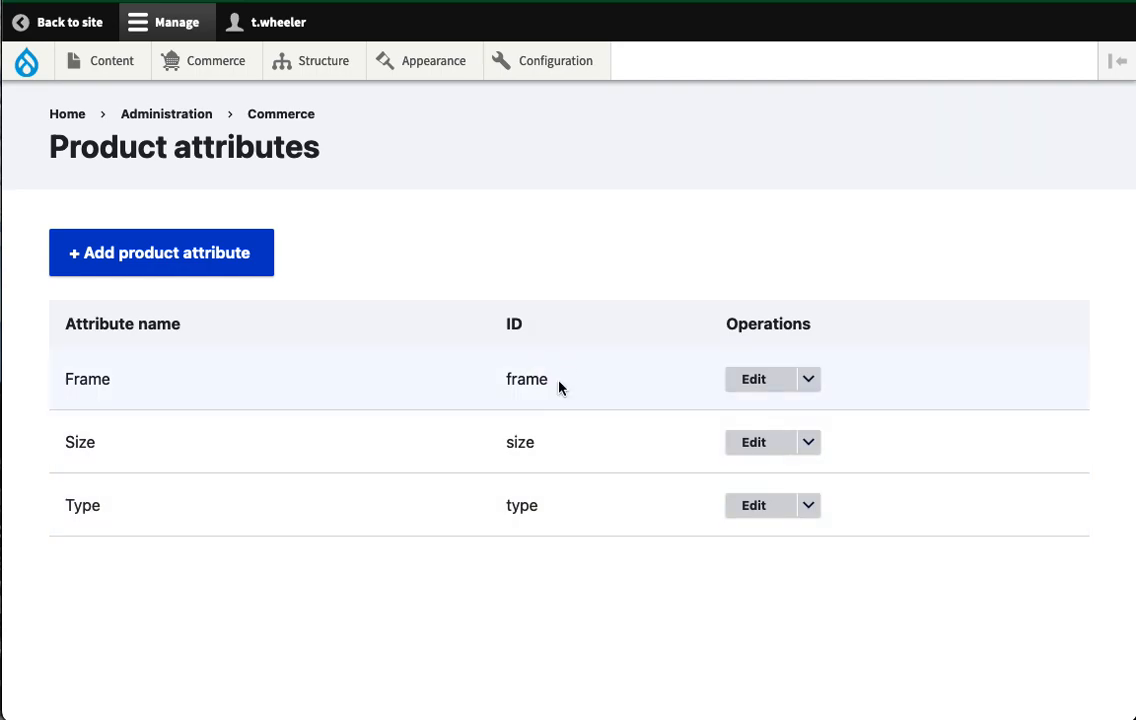
- Open the Type attribute and review its values, Original Painting and Hi-Res Print
click(760, 508)
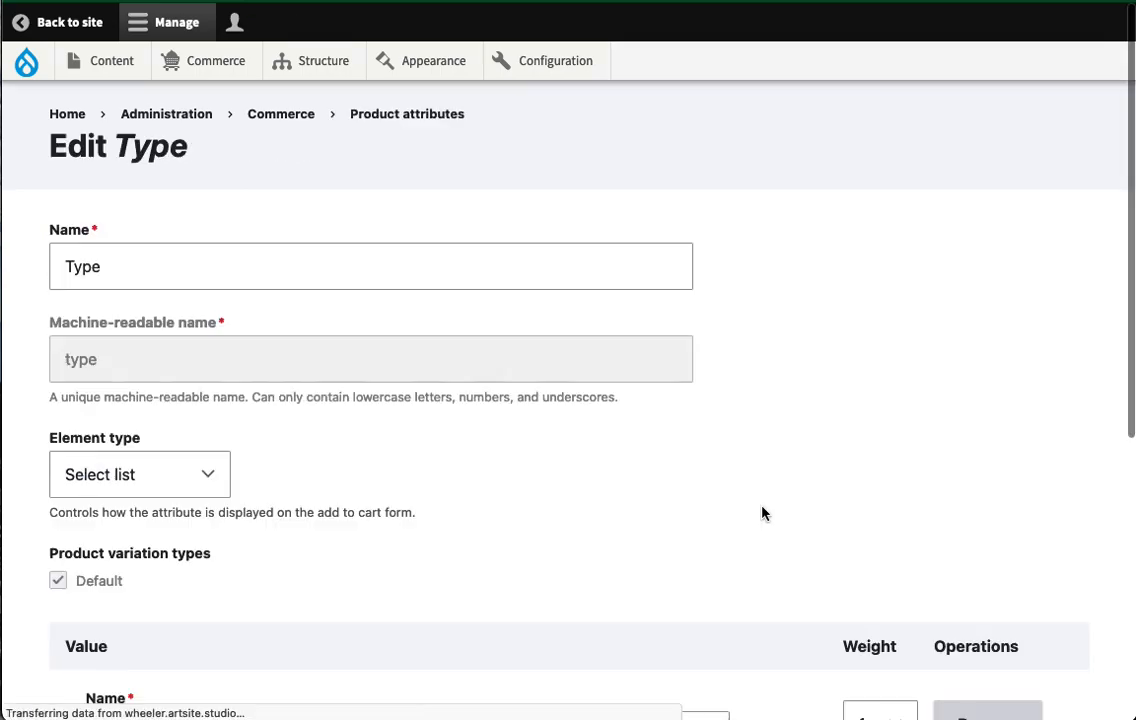
scroll(615, 497, down, 3)
scroll(615, 497, down, 1)
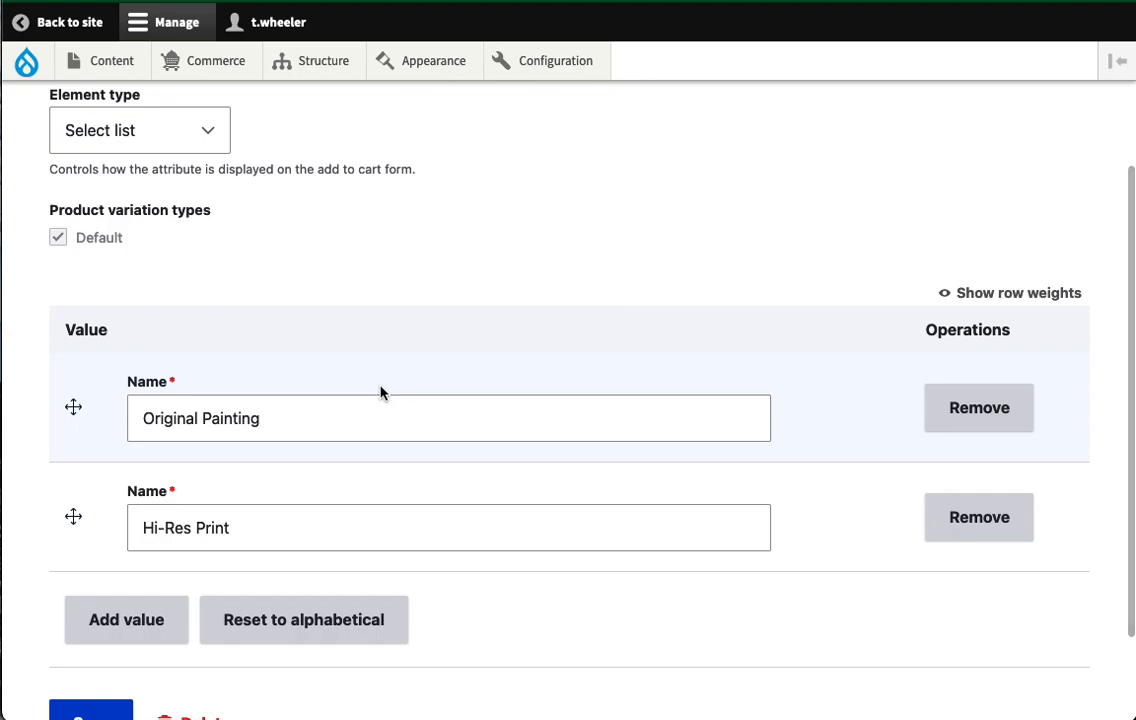
click(313, 423)
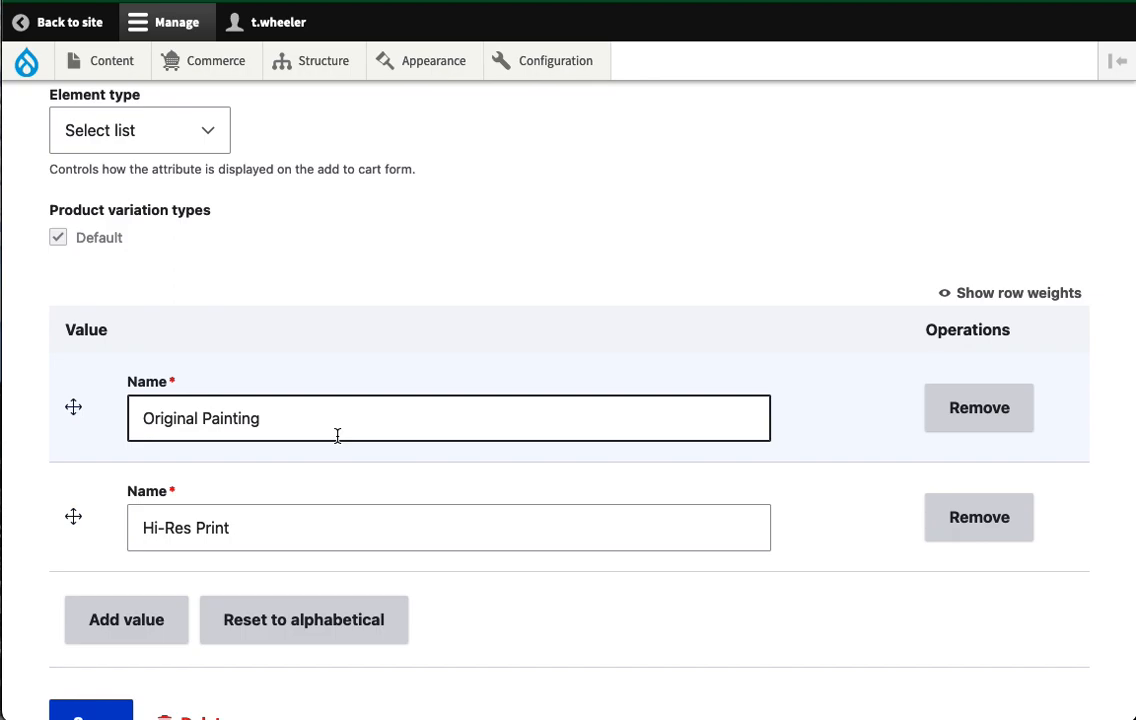
scroll(327, 462, down, 1)
click(325, 462)
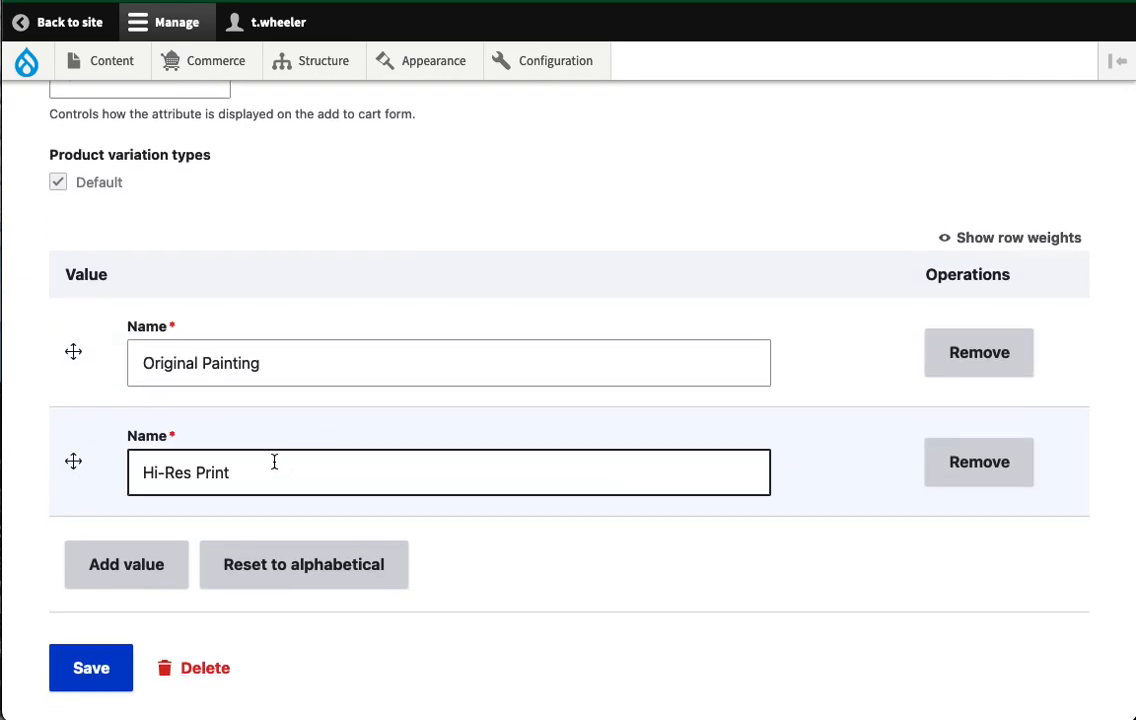
scroll(280, 464, up, 3)
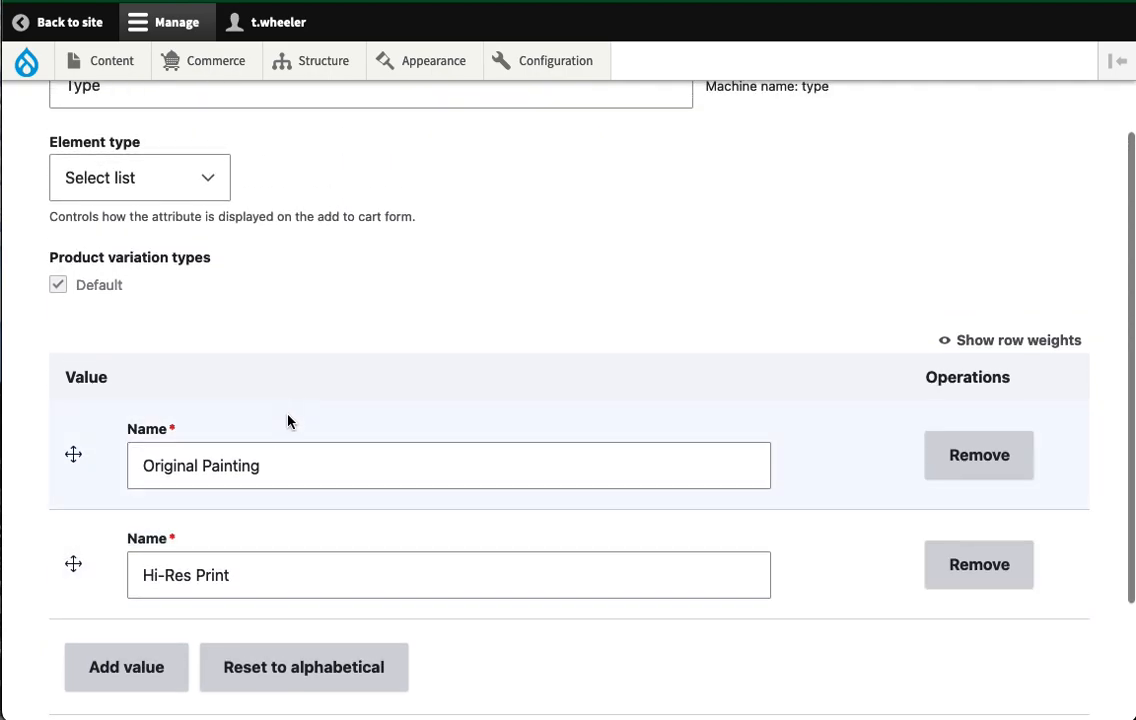
scroll(288, 422, down, 3)
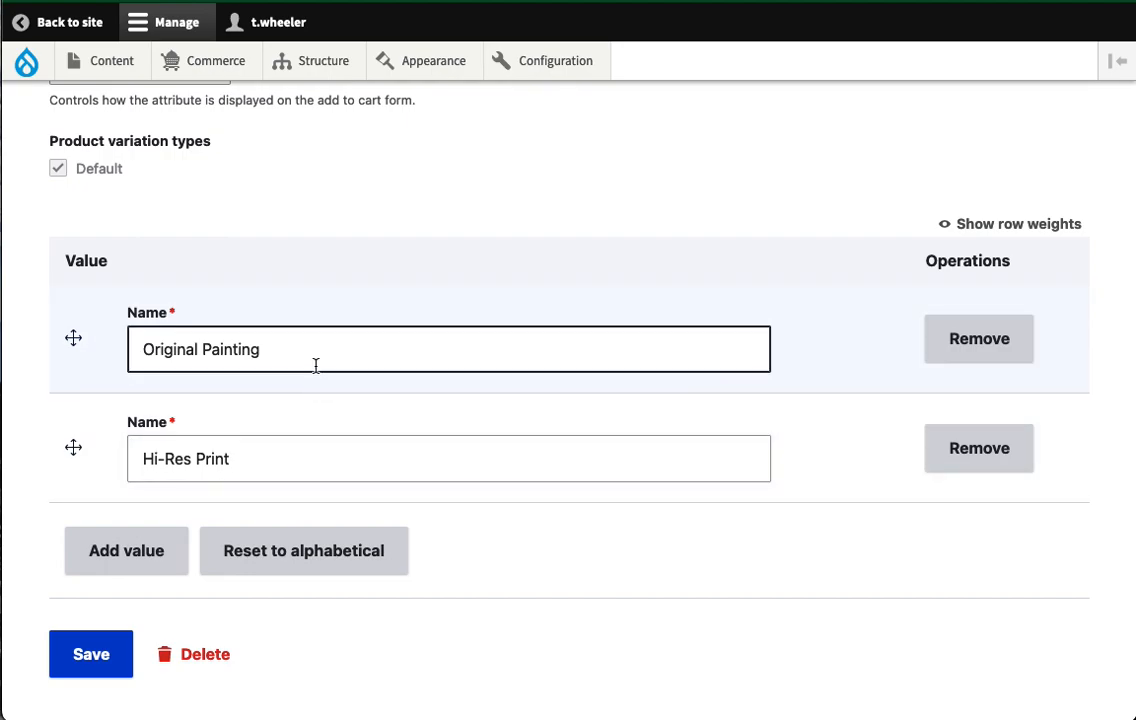
scroll(315, 366, up, 5)
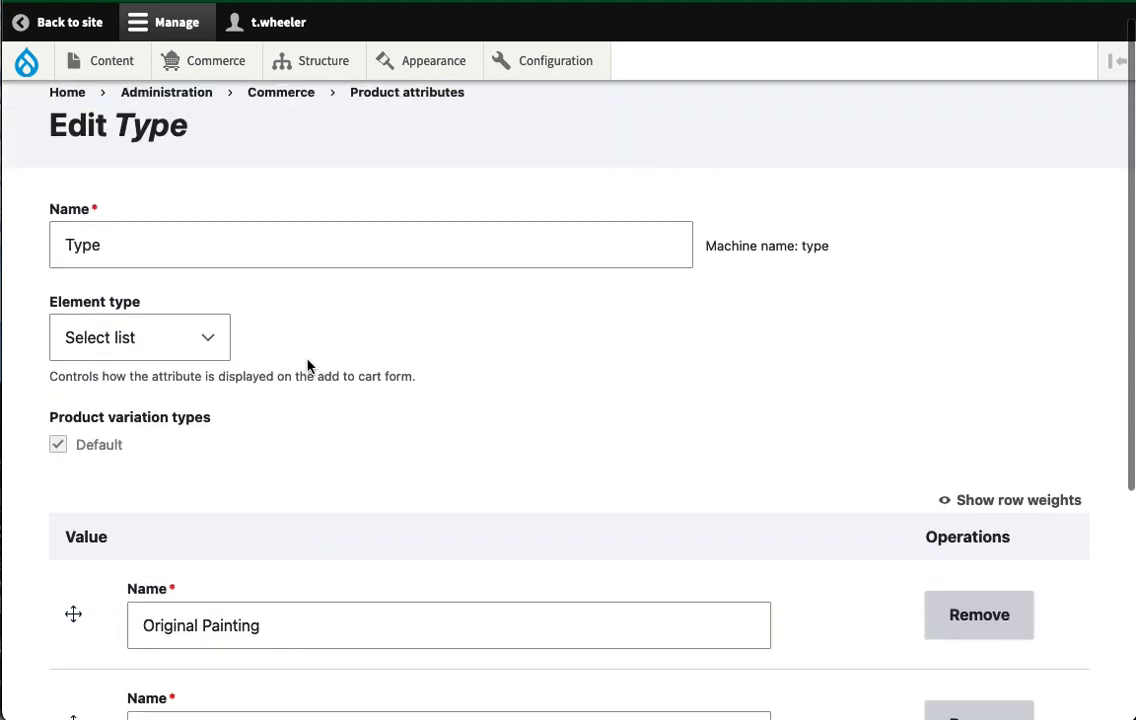
- Edit Coastal Agates from the Products list and start a new variation
mouse_move(221, 65)
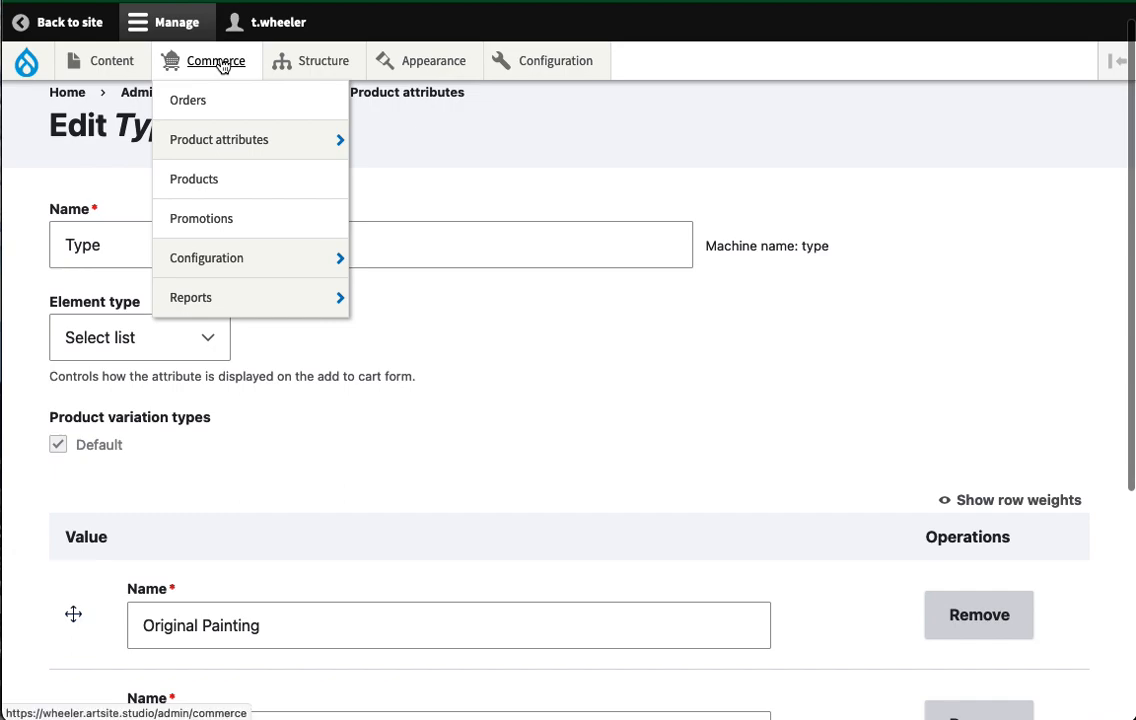
click(170, 183)
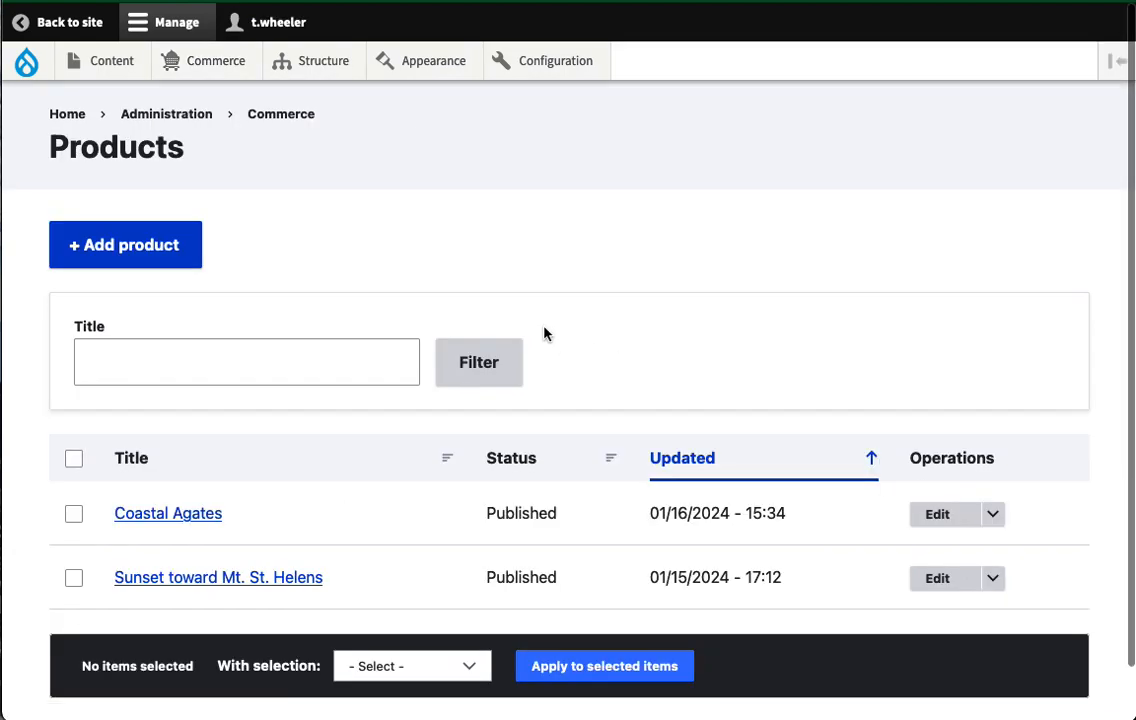
scroll(563, 320, down, 1)
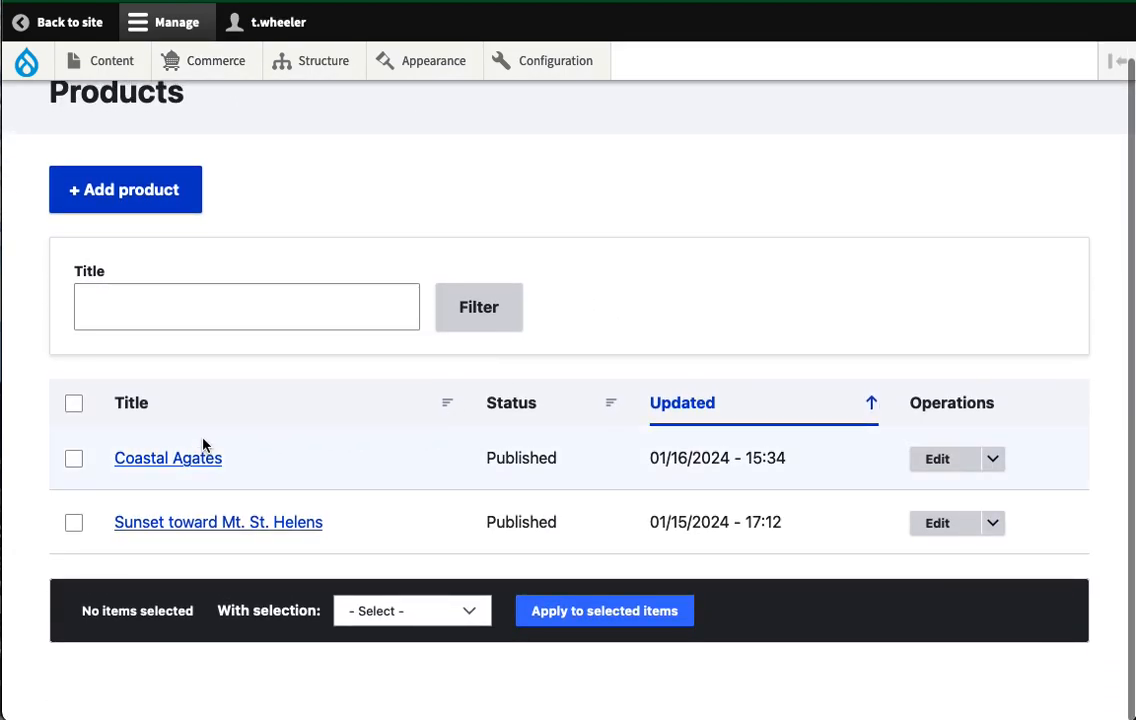
click(930, 460)
scroll(581, 333, down, 3)
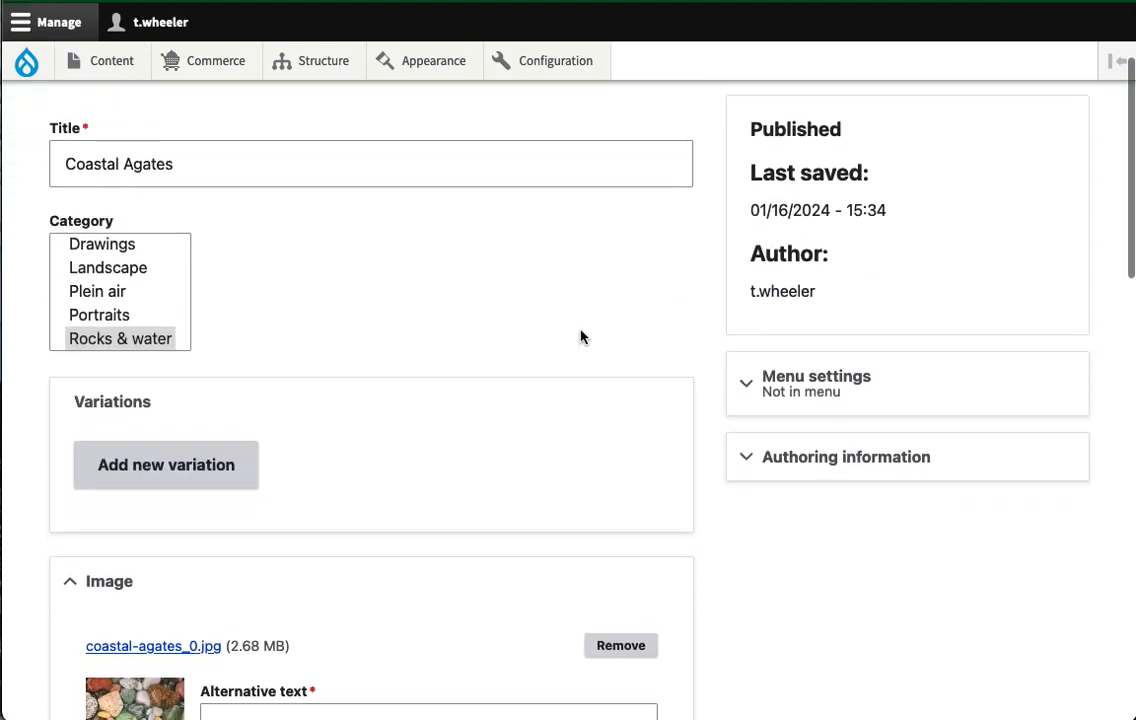
scroll(581, 336, down, 4)
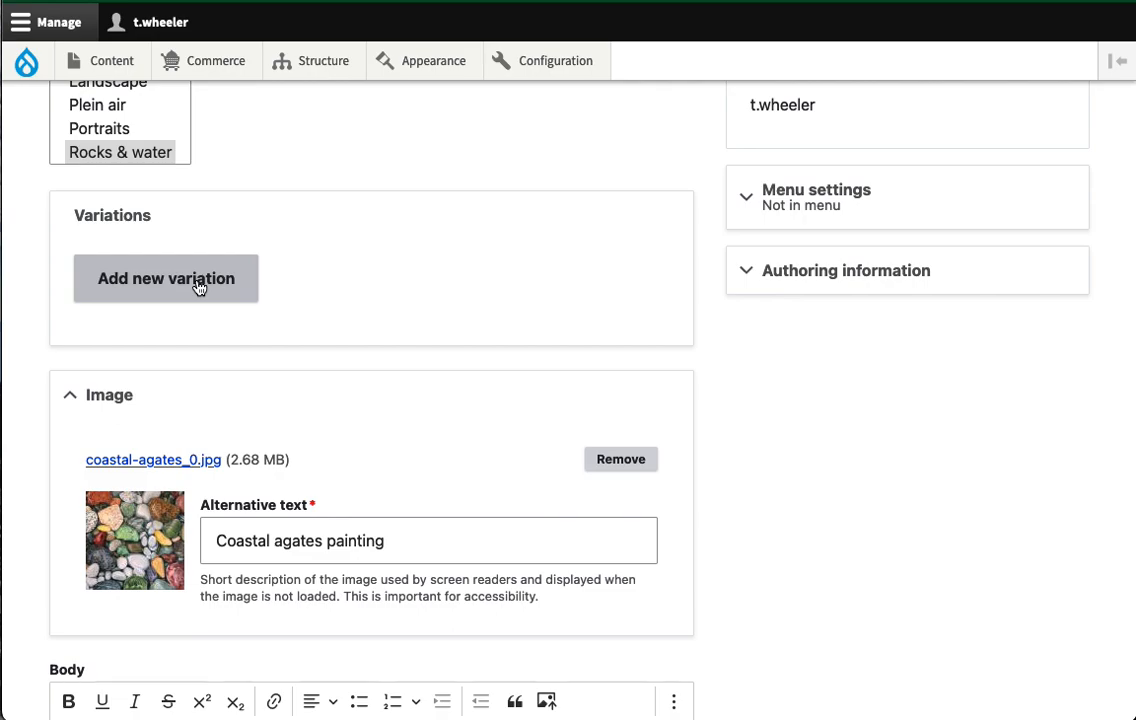
click(199, 286)
- Title the variation 'Original Oil - Coastal Agates' with SKU orig-002
click(213, 331)
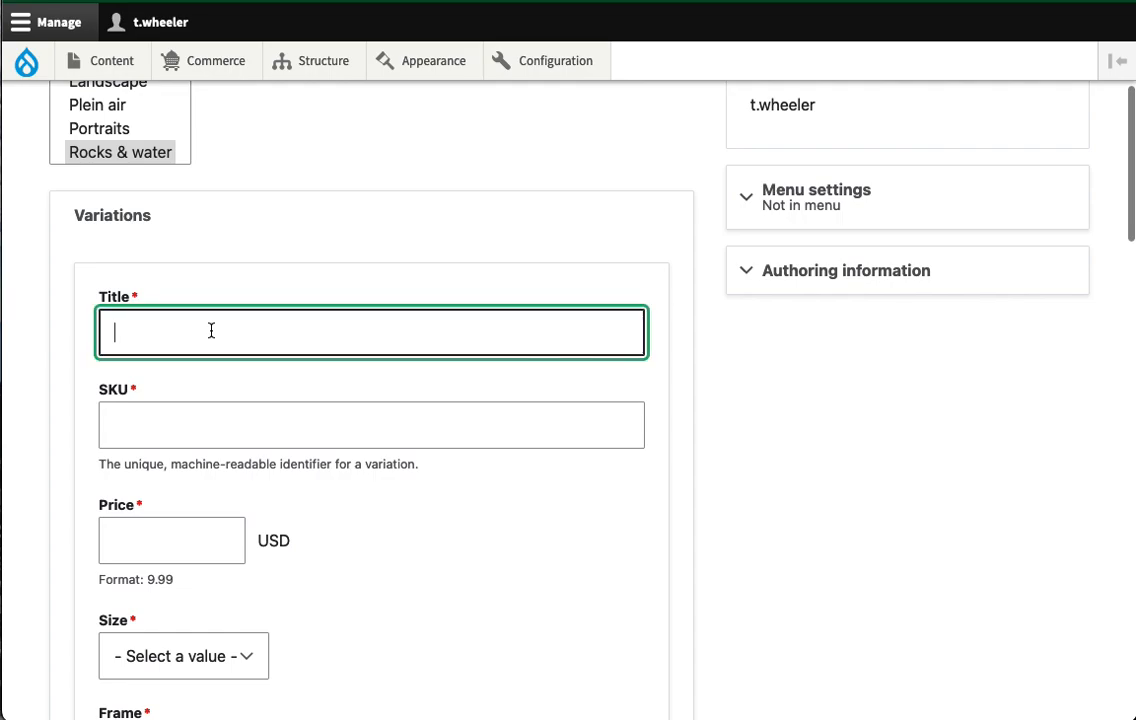
text(Ori)
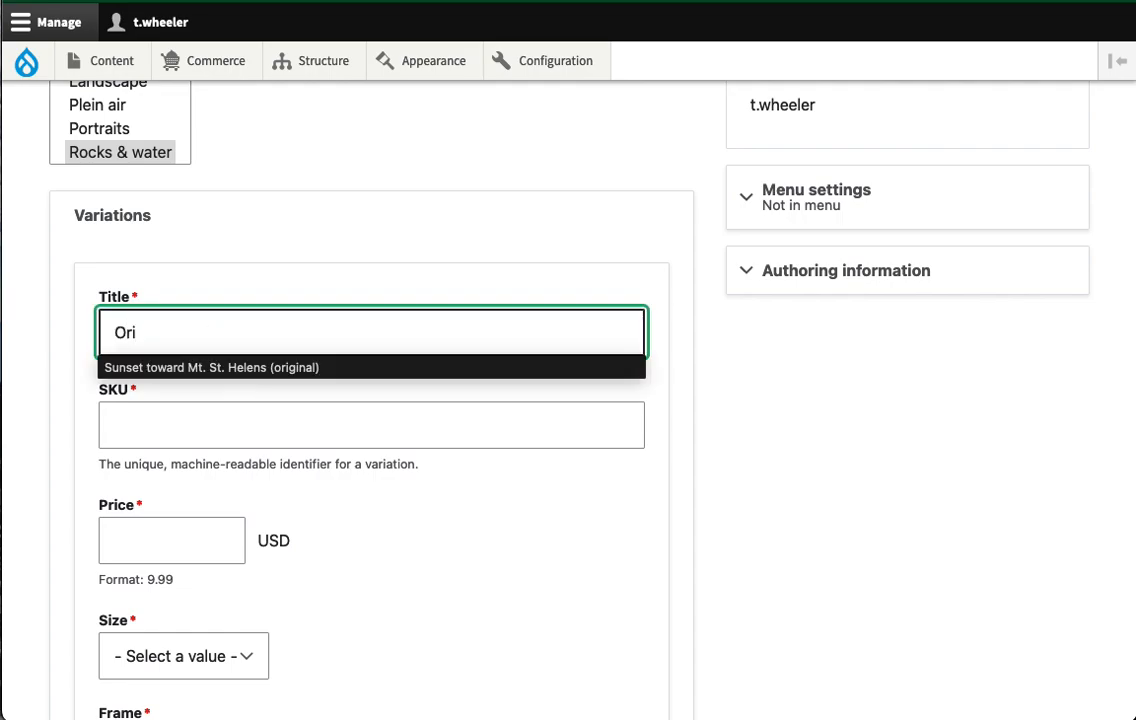
text(ginal Oil)
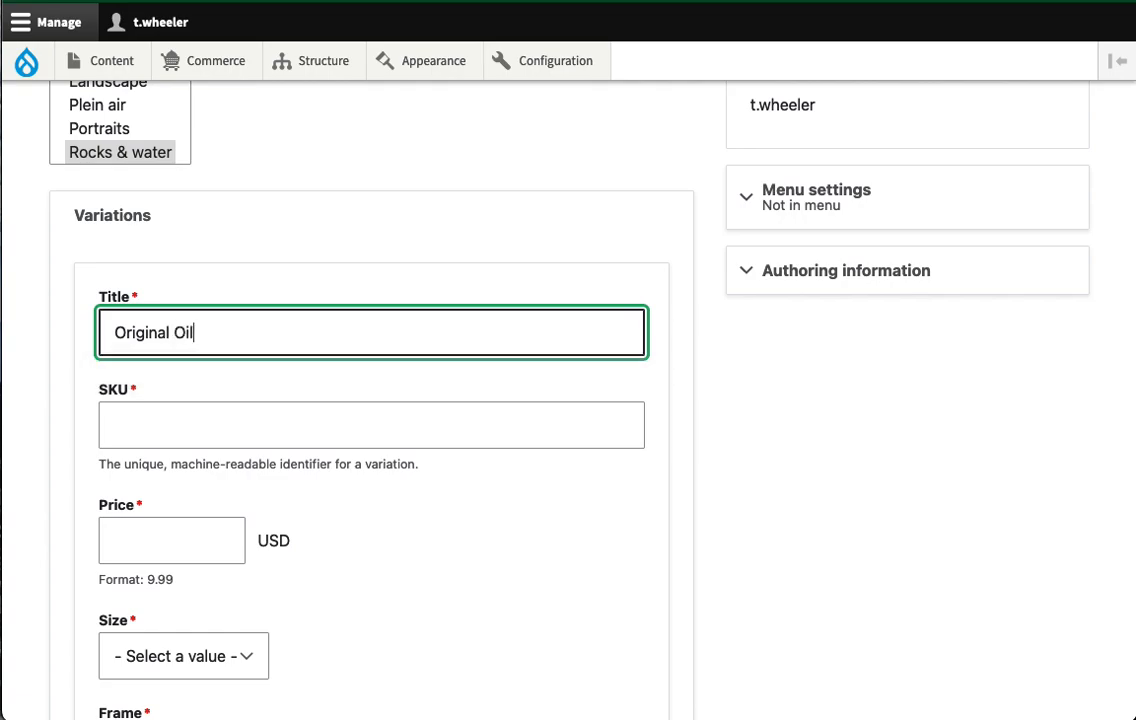
text( - Coastal Agates)
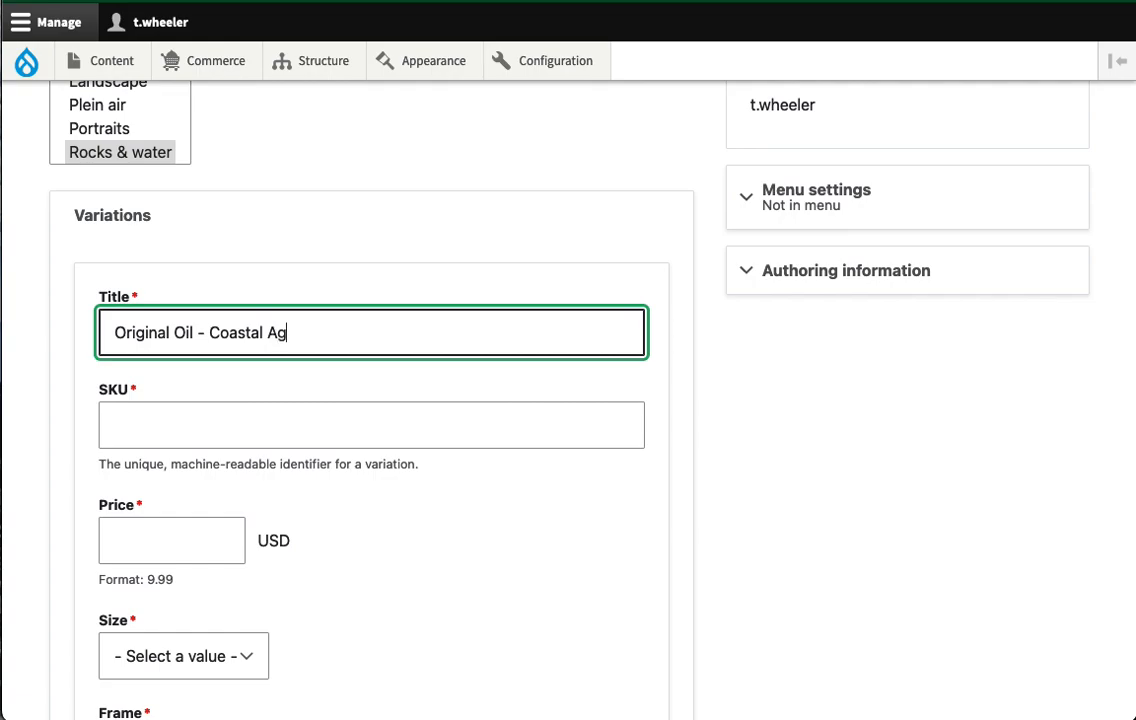
click(198, 421)
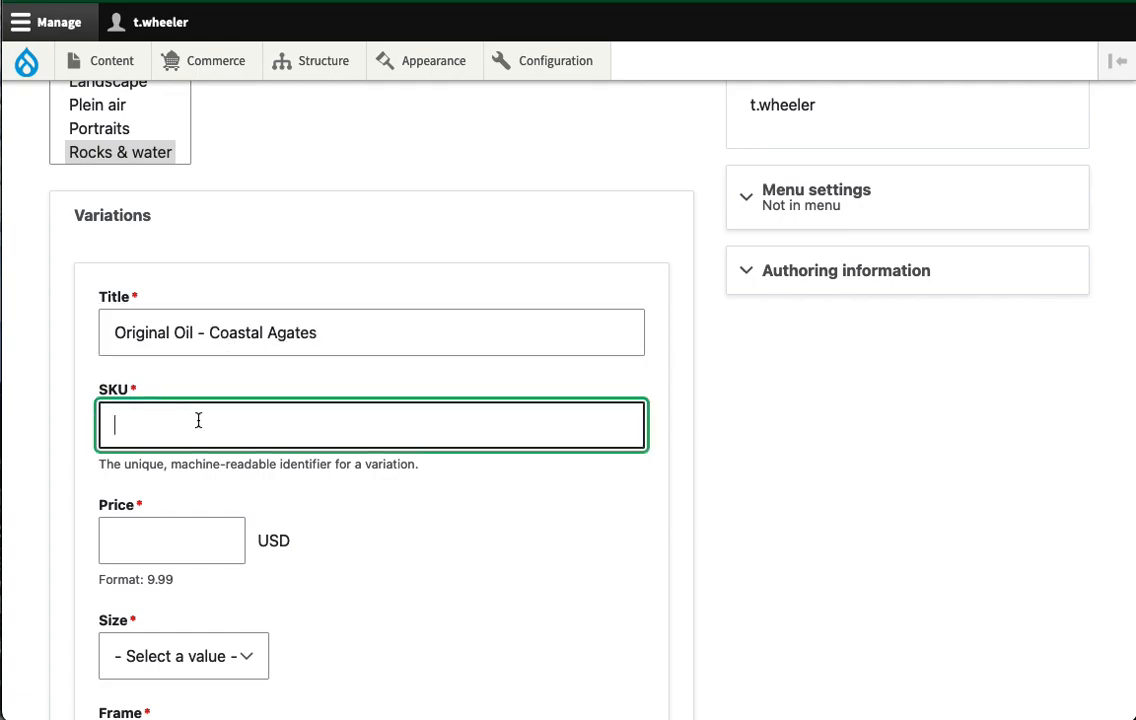
text(org)
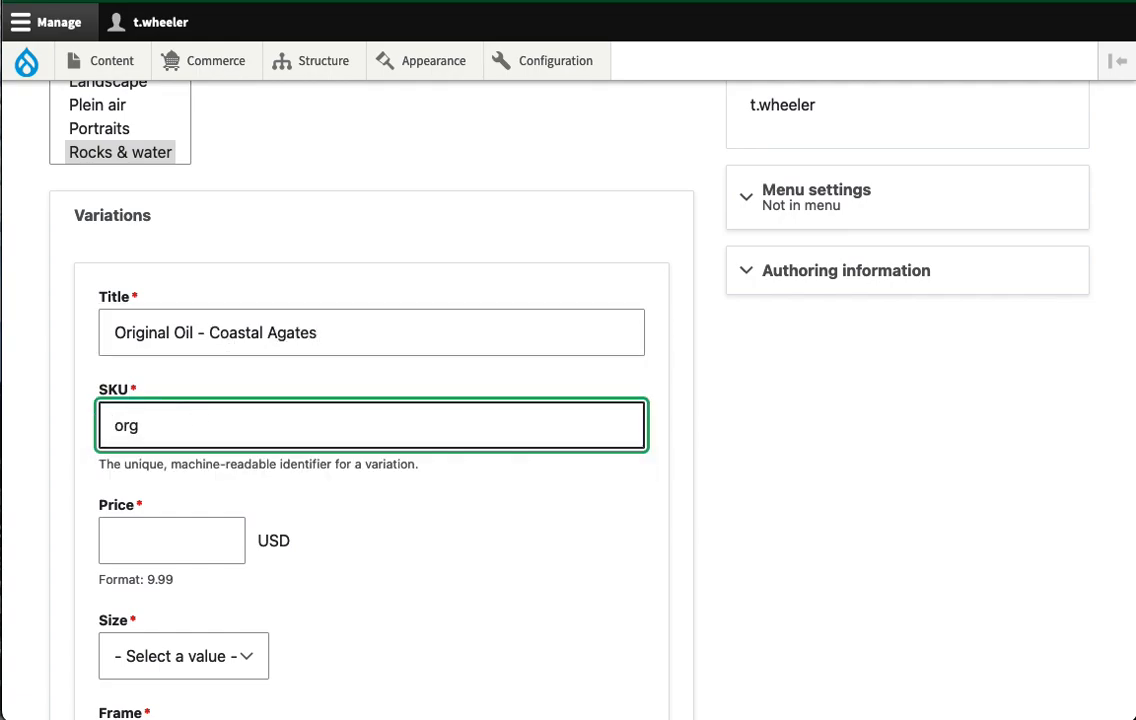
key(BackSpace)
key(Down)
key(Return)
key(BackSpace)
text(2)
- Set the price to 2000.00, size 30" x 30", and frame Unframed
scroll(160, 430, down, 2)
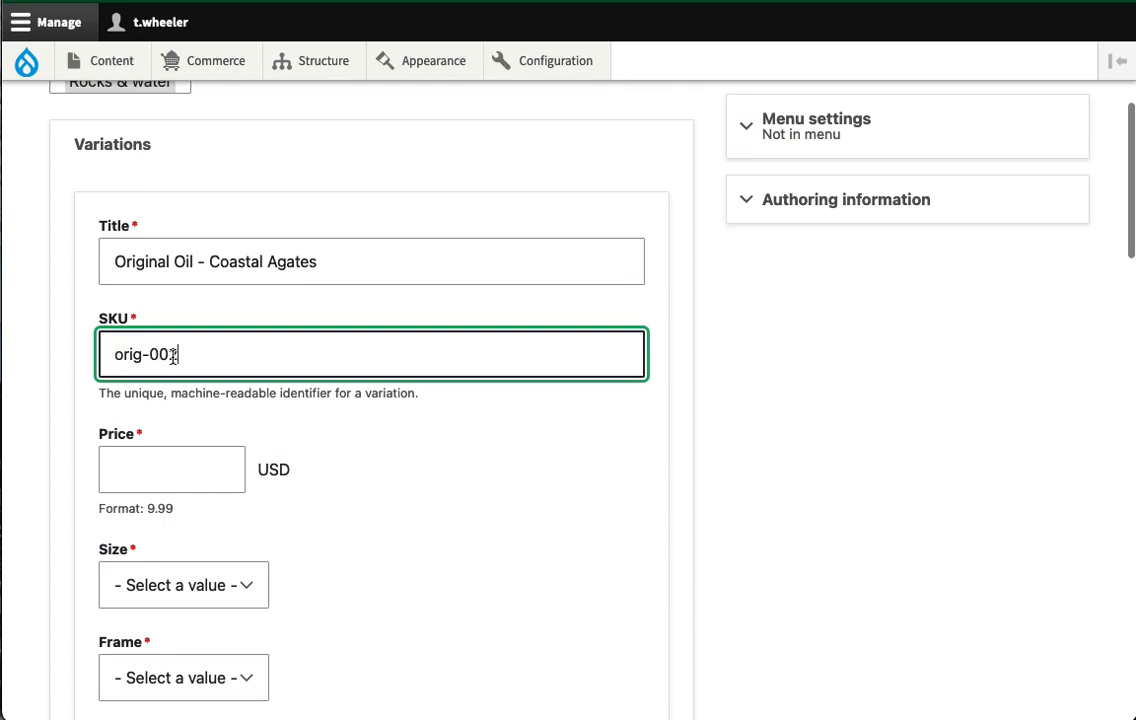
click(148, 466)
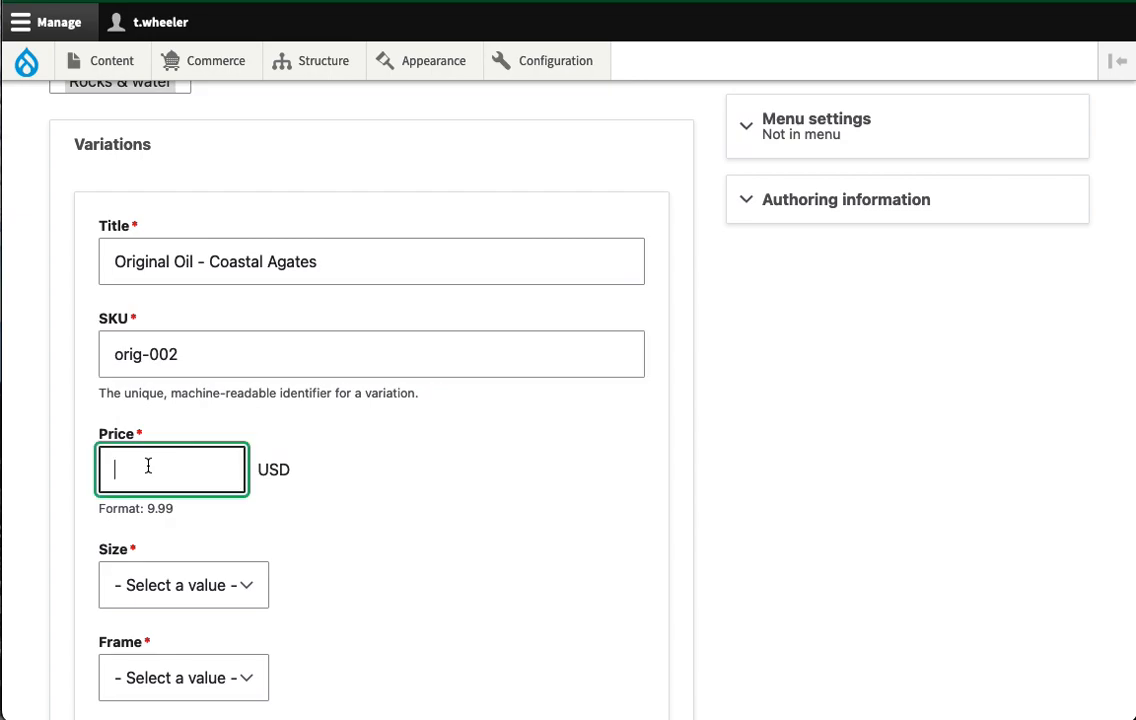
text(2000.00)
click(423, 502)
scroll(423, 502, down, 3)
click(190, 418)
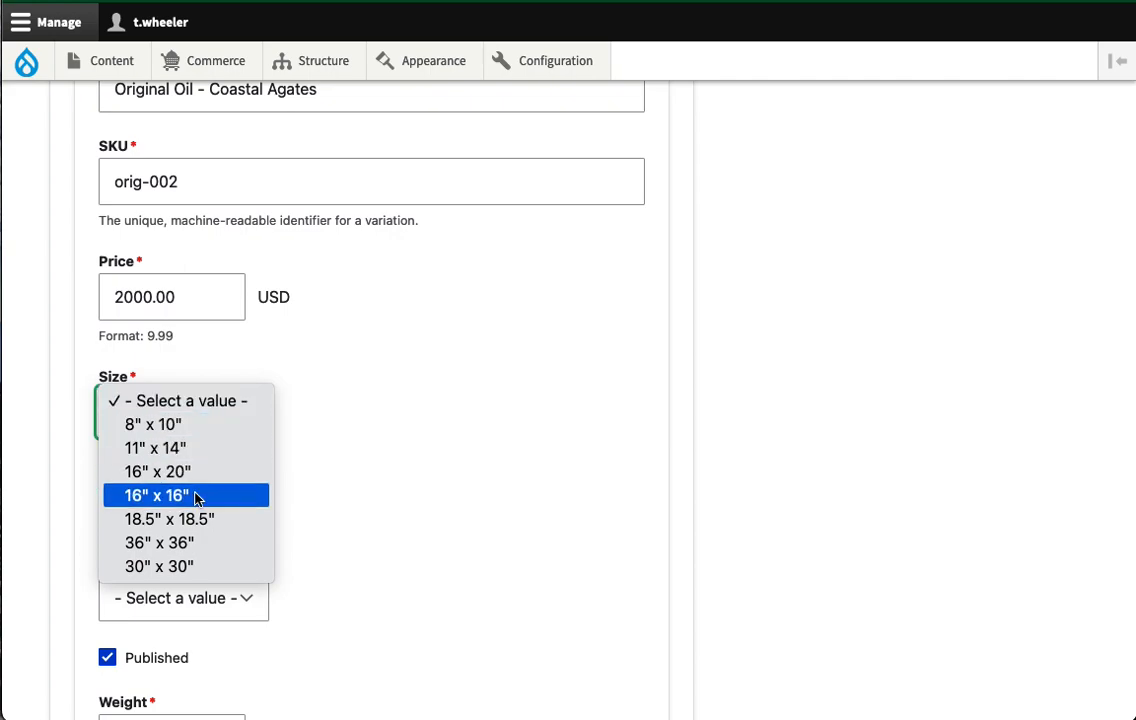
click(192, 567)
scroll(293, 433, down, 3)
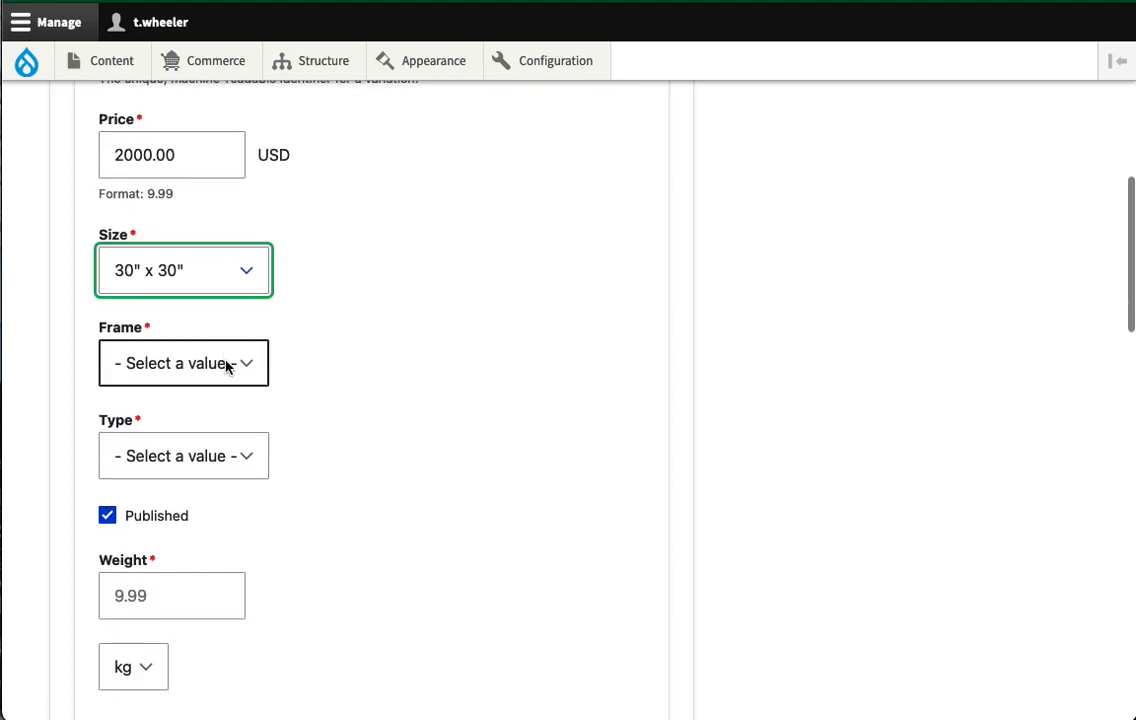
click(228, 364)
click(223, 384)
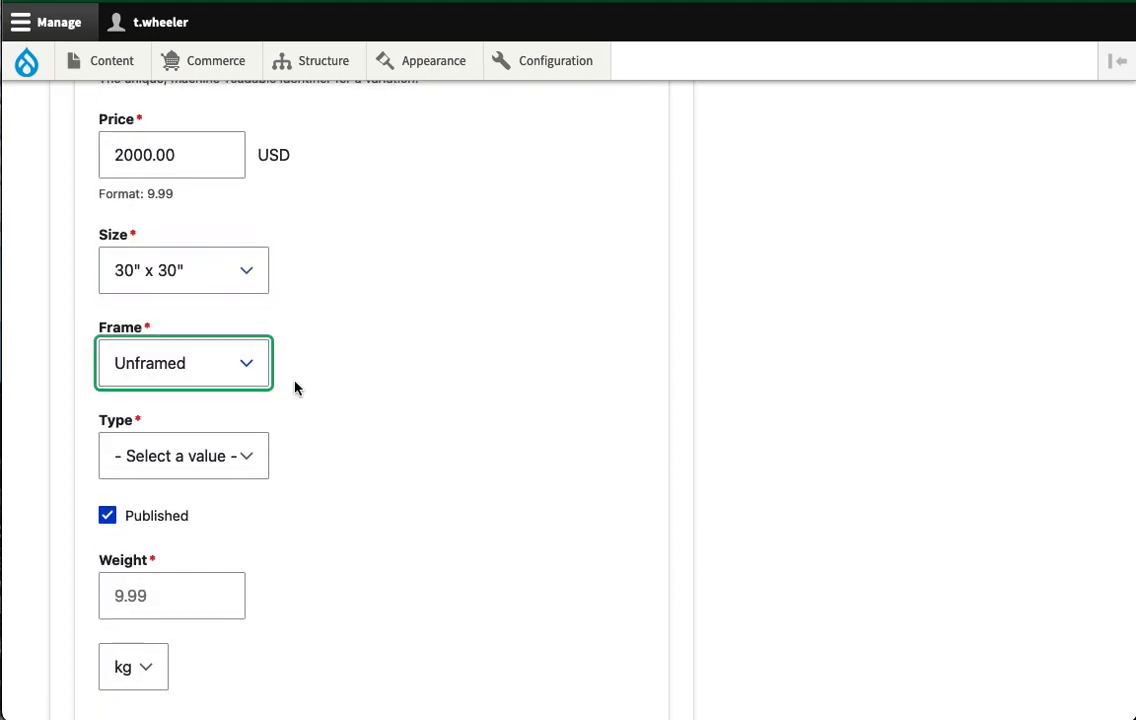
- Set type Original Painting and weight 10 lb, then create the variation
scroll(294, 388, down, 2)
click(223, 372)
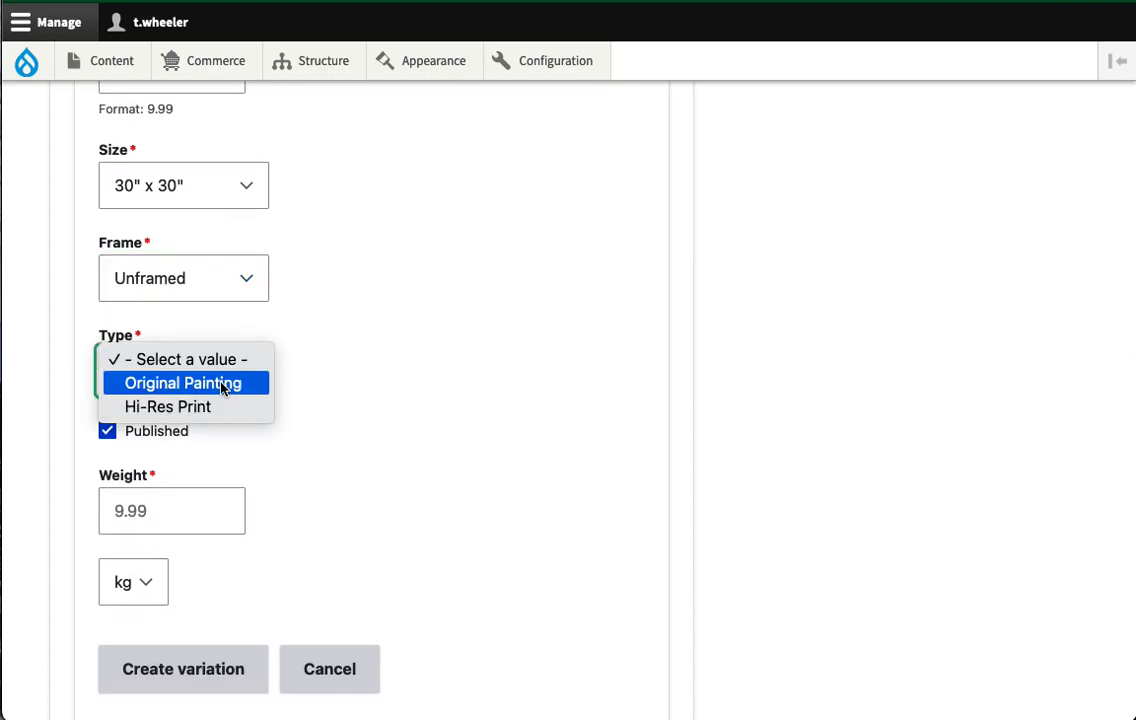
click(224, 383)
click(162, 516)
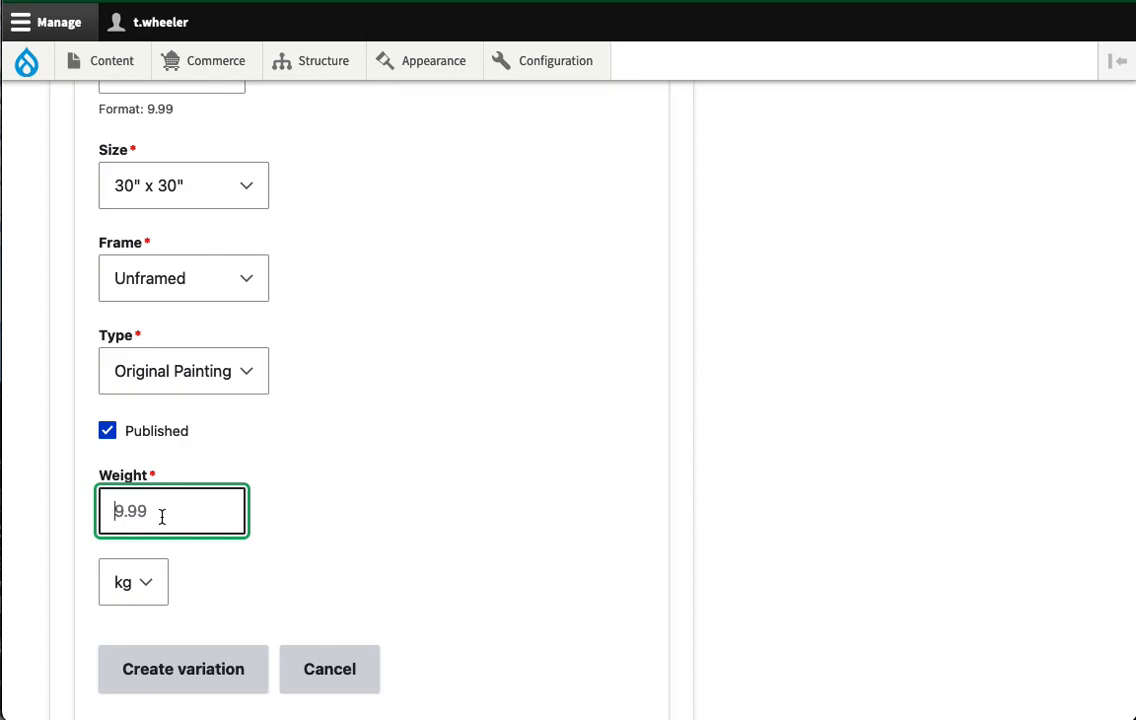
text(10)
click(145, 583)
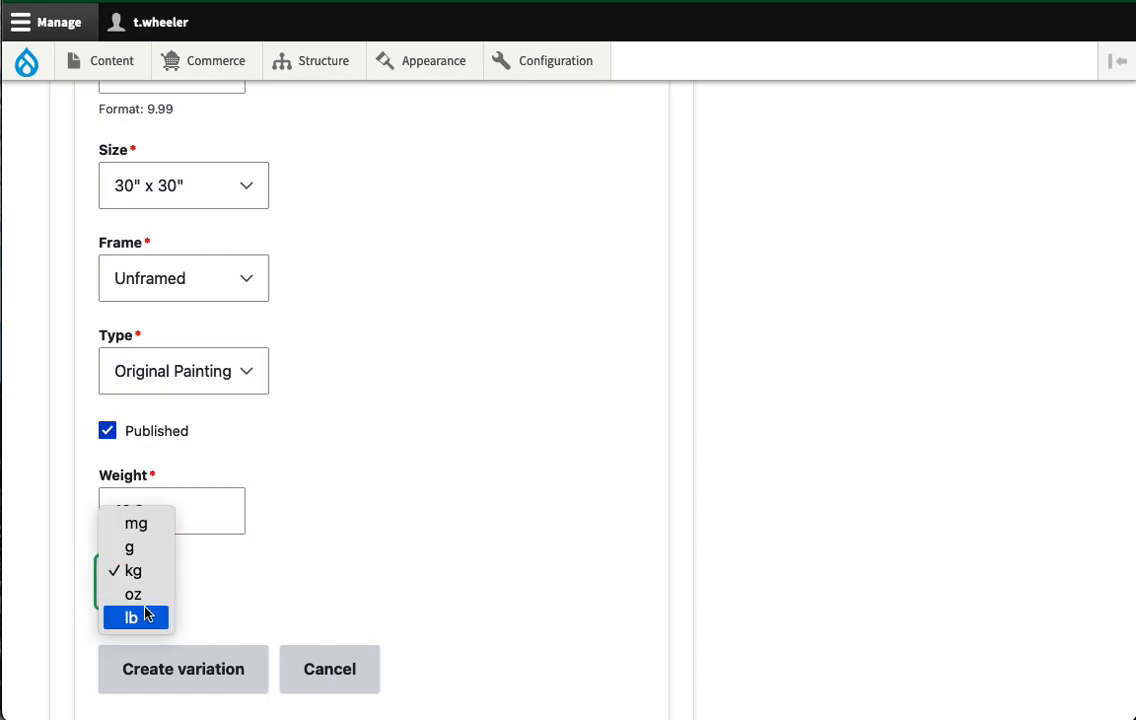
click(147, 615)
scroll(330, 555, down, 2)
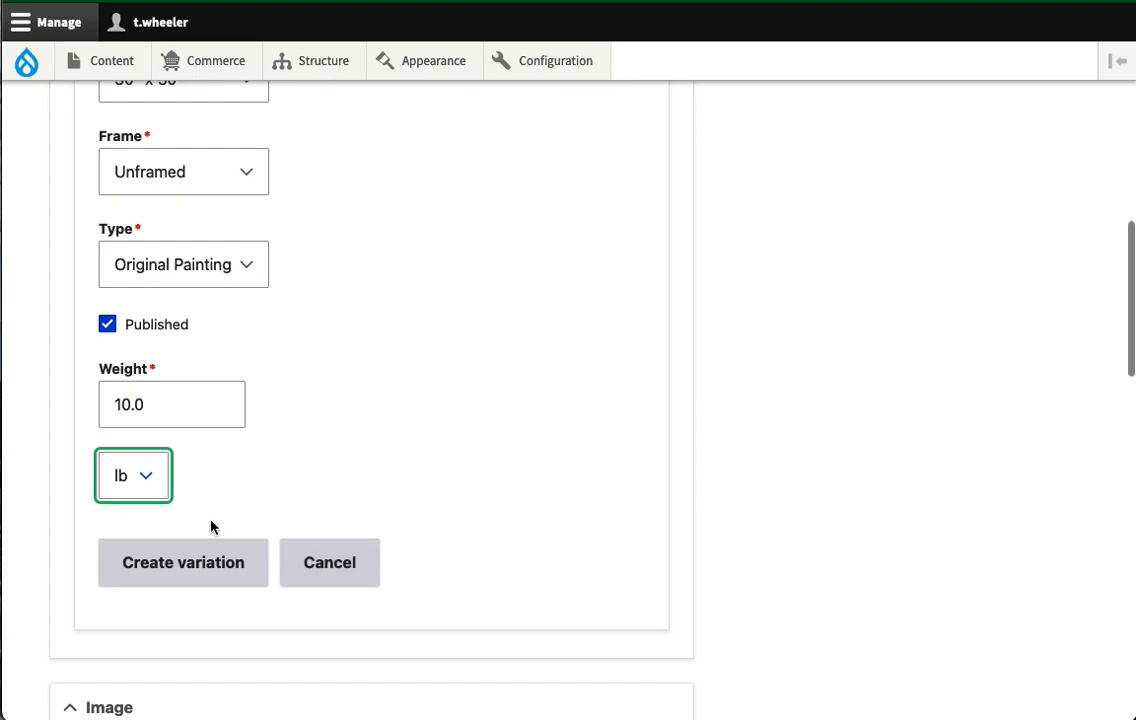
click(205, 563)
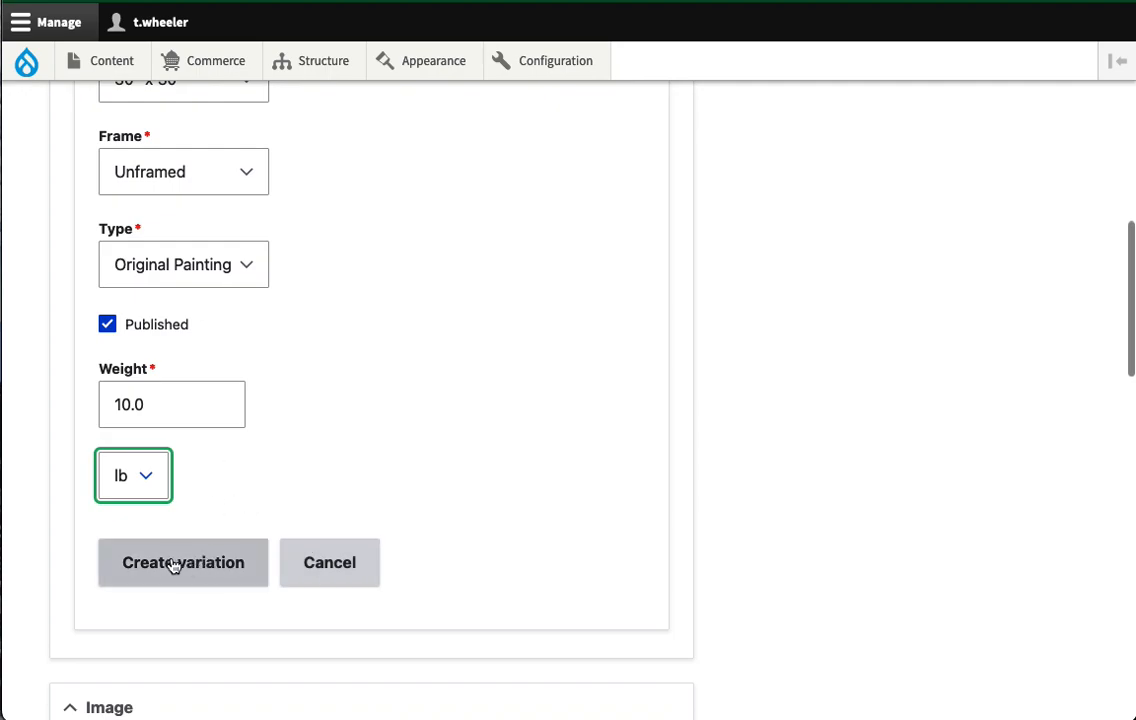
scroll(314, 256, up, 9)
scroll(322, 260, up, 2)
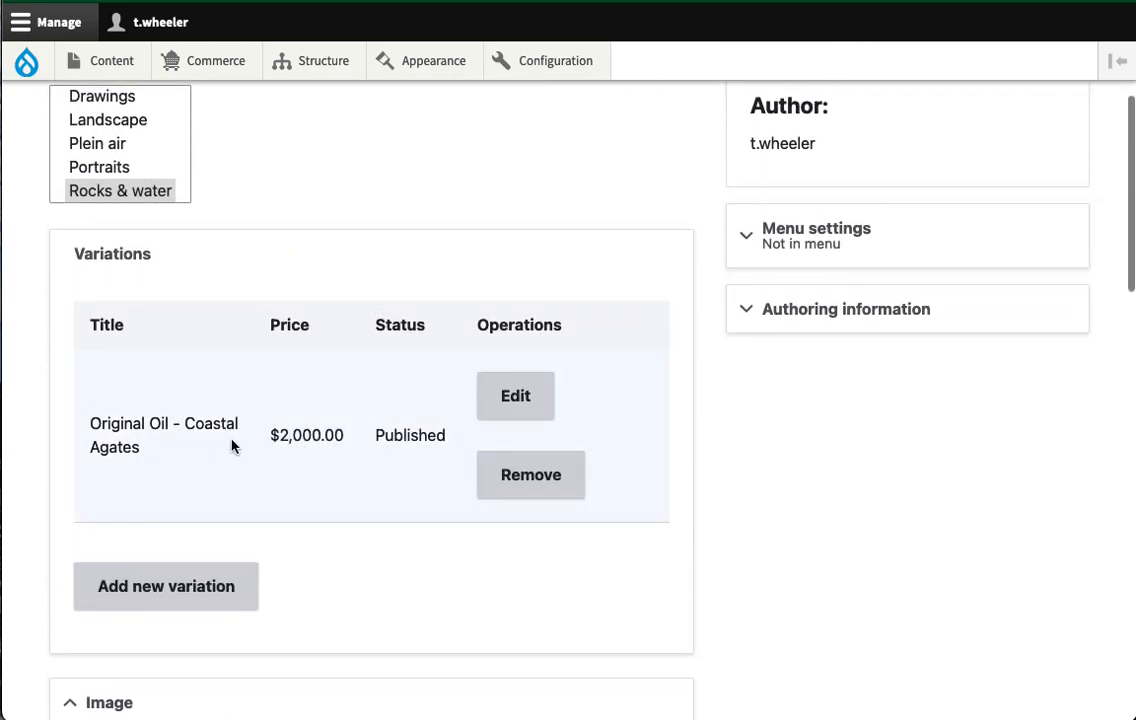
- Start a second variation titled 'Large print - Coastal Agates' with SKU print-002
click(175, 592)
scroll(232, 460, down, 4)
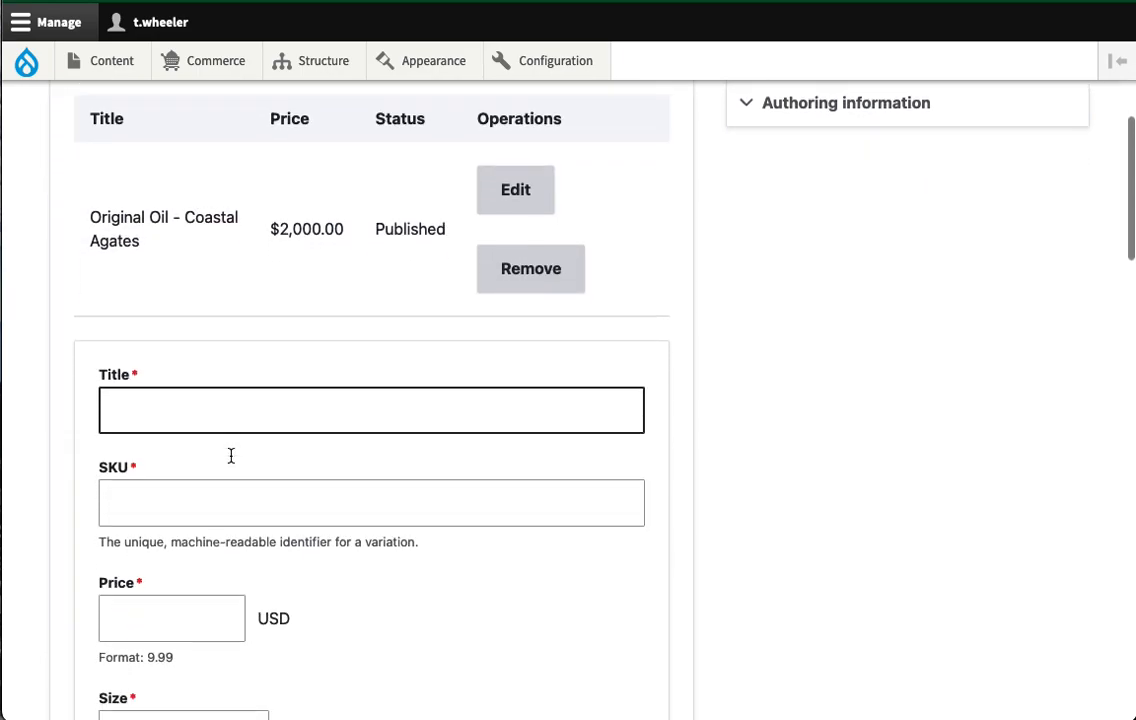
scroll(231, 458, down, 10)
click(231, 396)
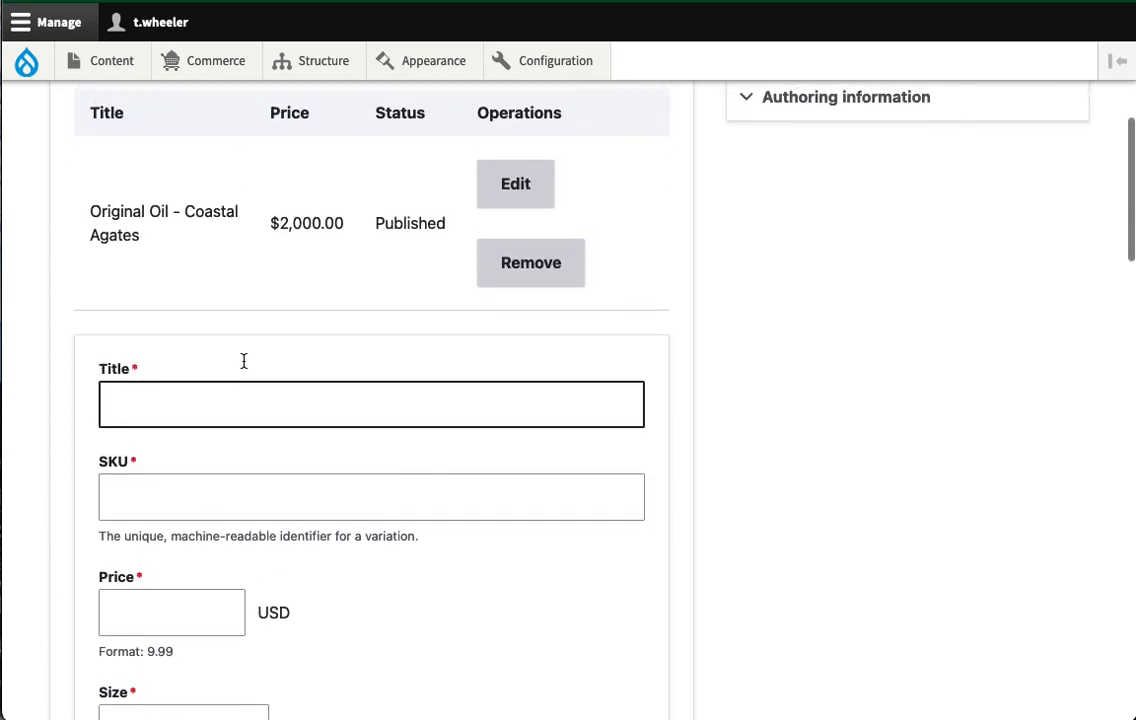
click(157, 408)
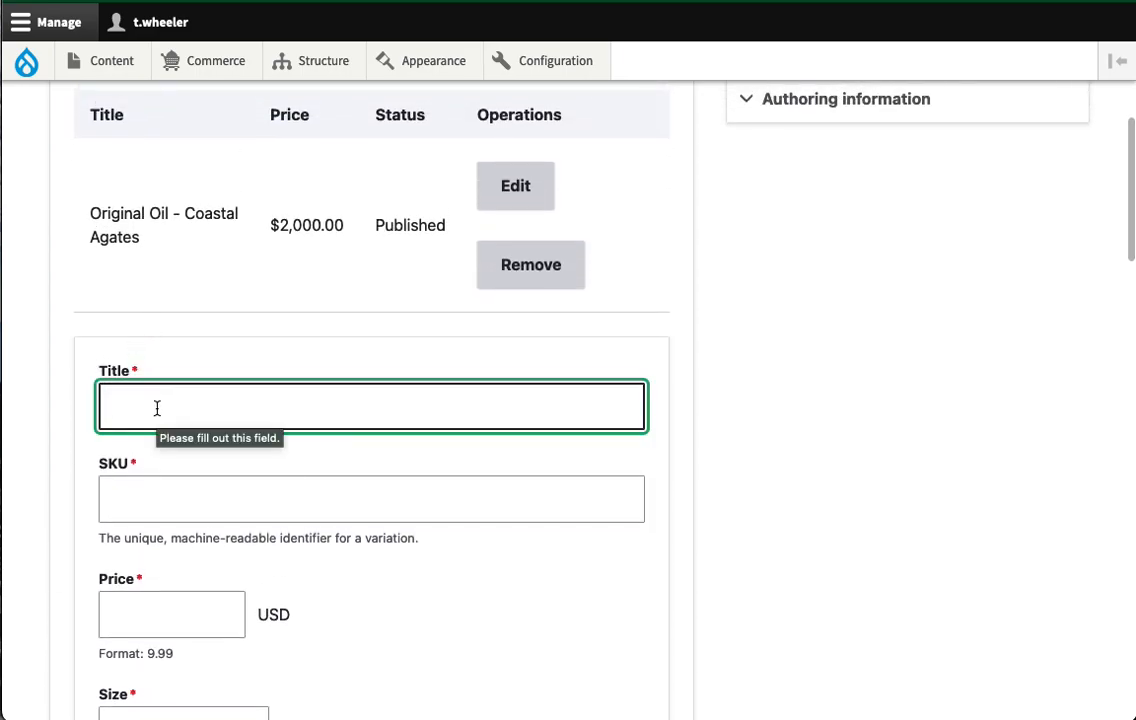
text(Large print - Coastal Agates)
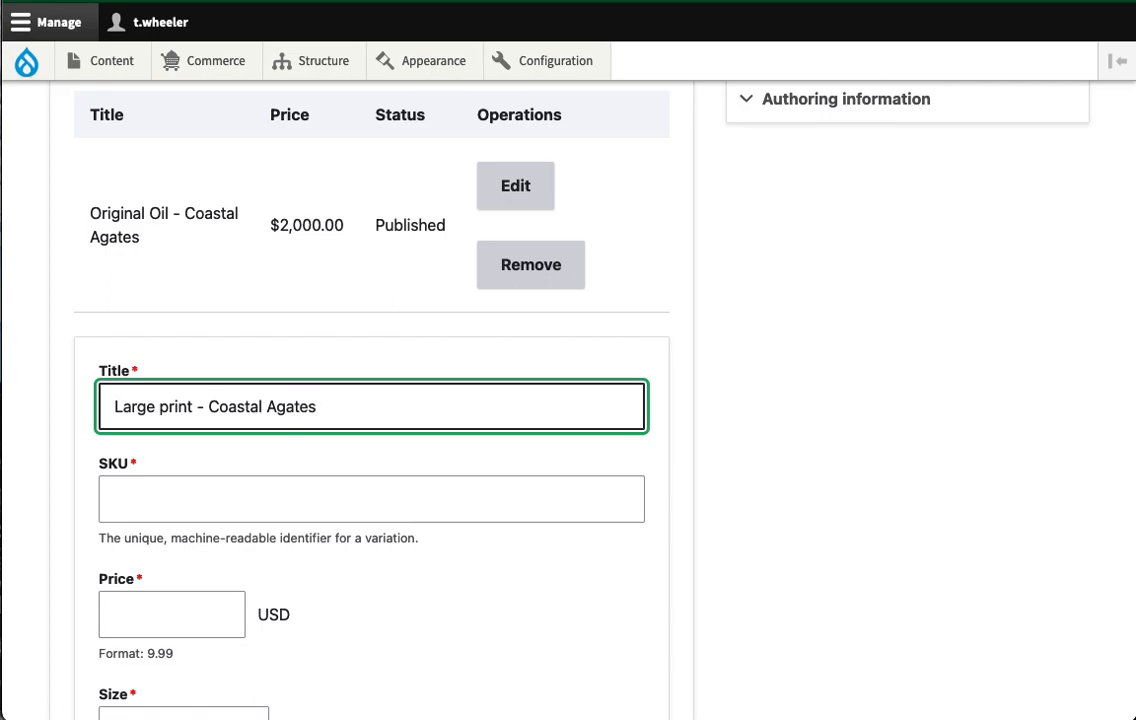
click(134, 502)
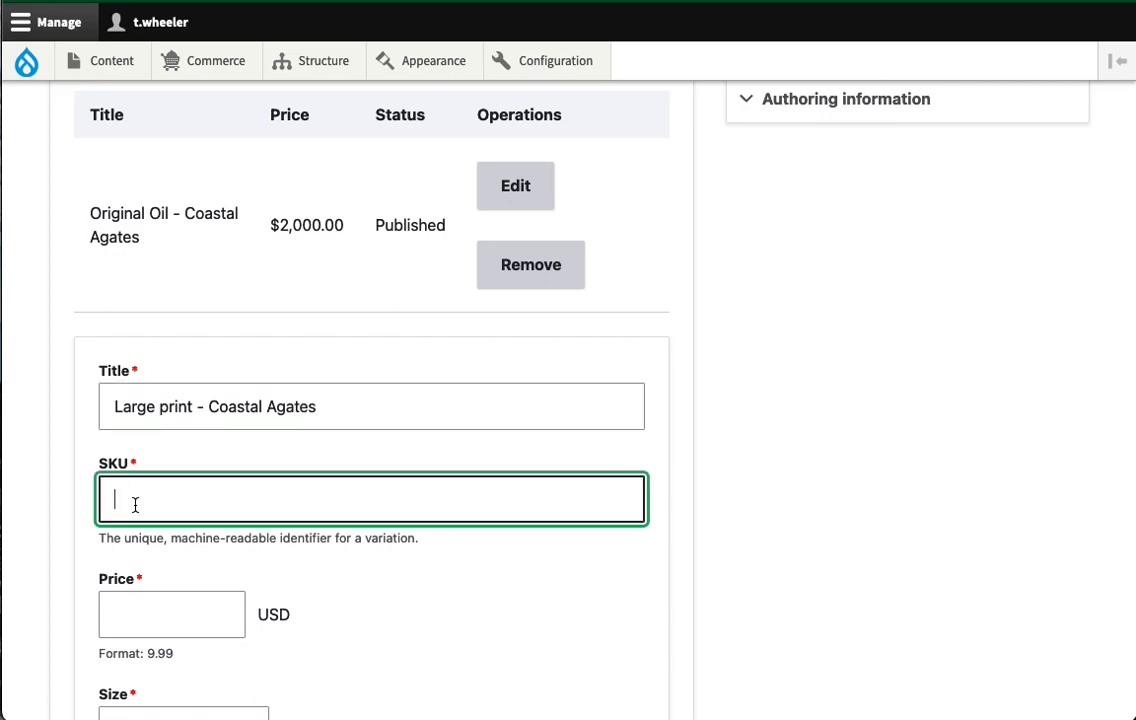
text(print-002)
- Set the print's price to 100, size 16" x 16", and frame Framed
scroll(269, 586, down, 3)
click(162, 442)
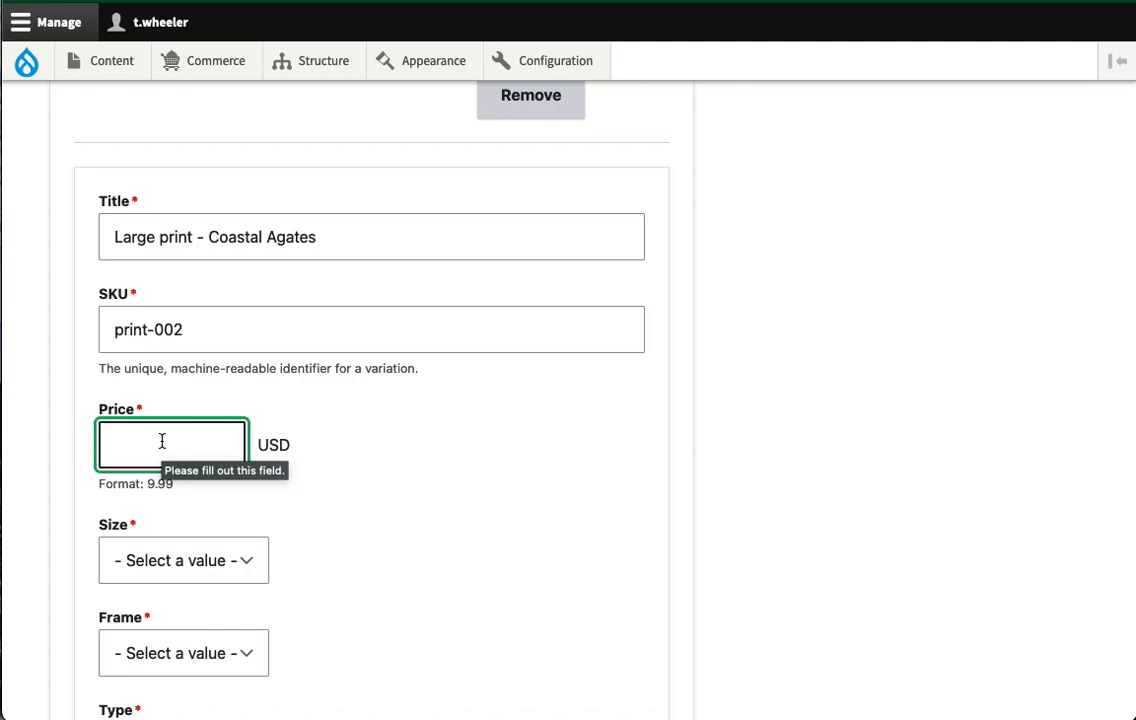
text(100)
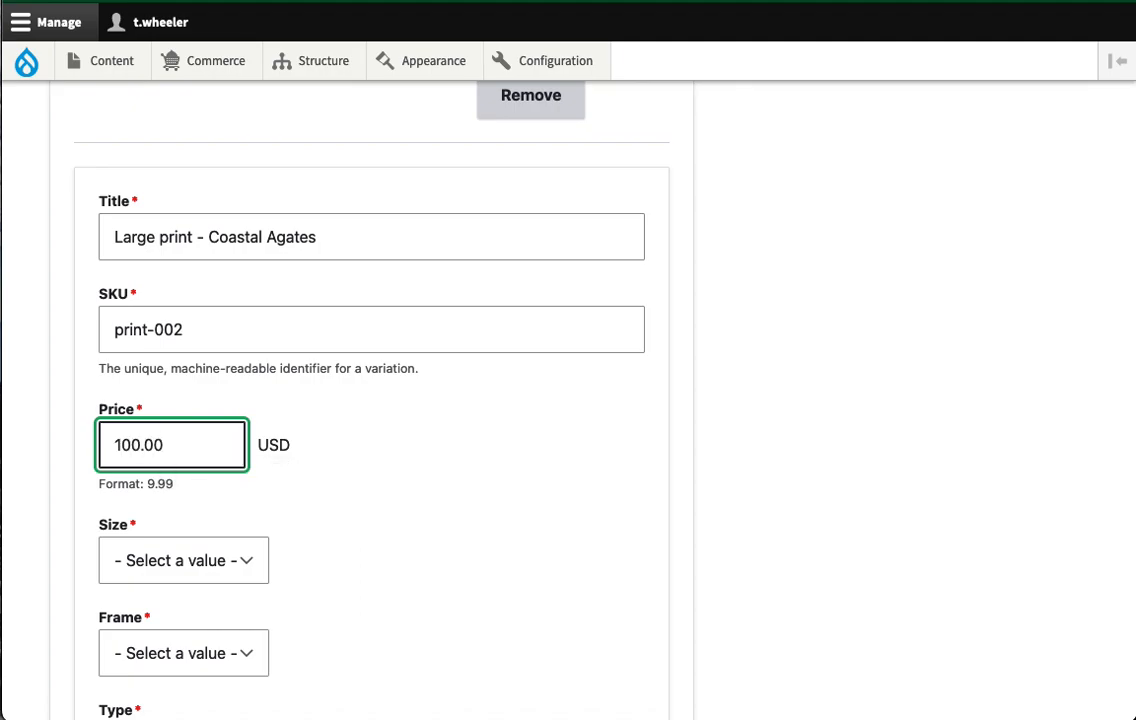
scroll(198, 456, down, 4)
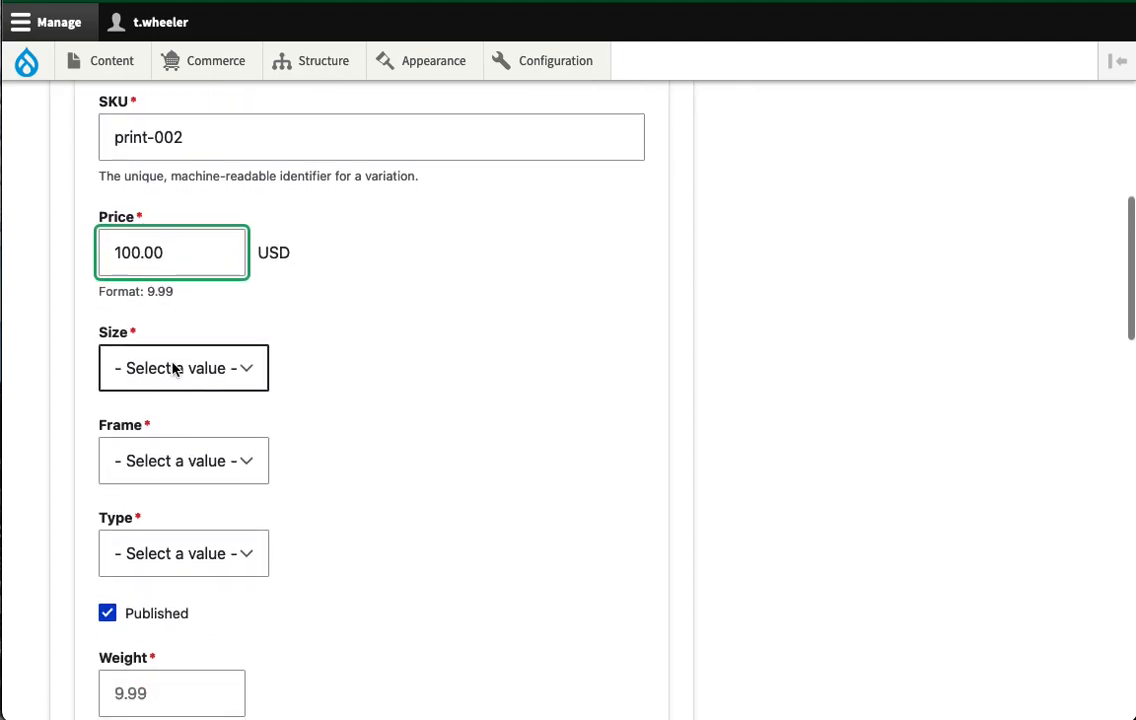
click(172, 368)
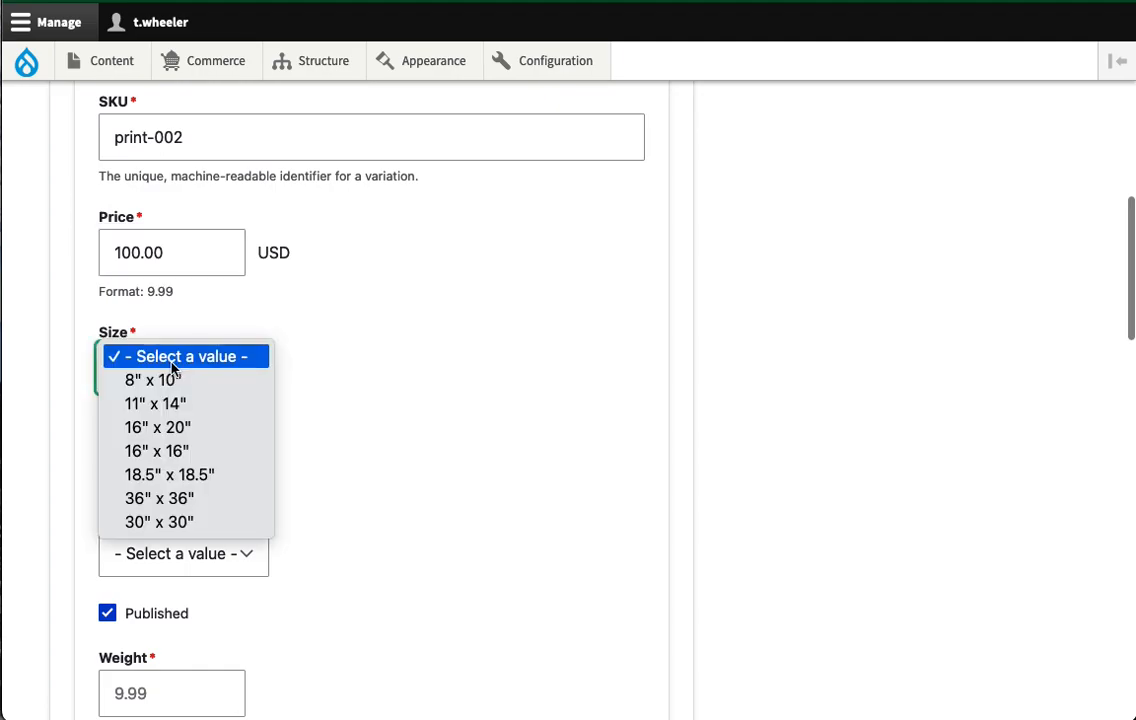
click(185, 458)
scroll(355, 522, down, 2)
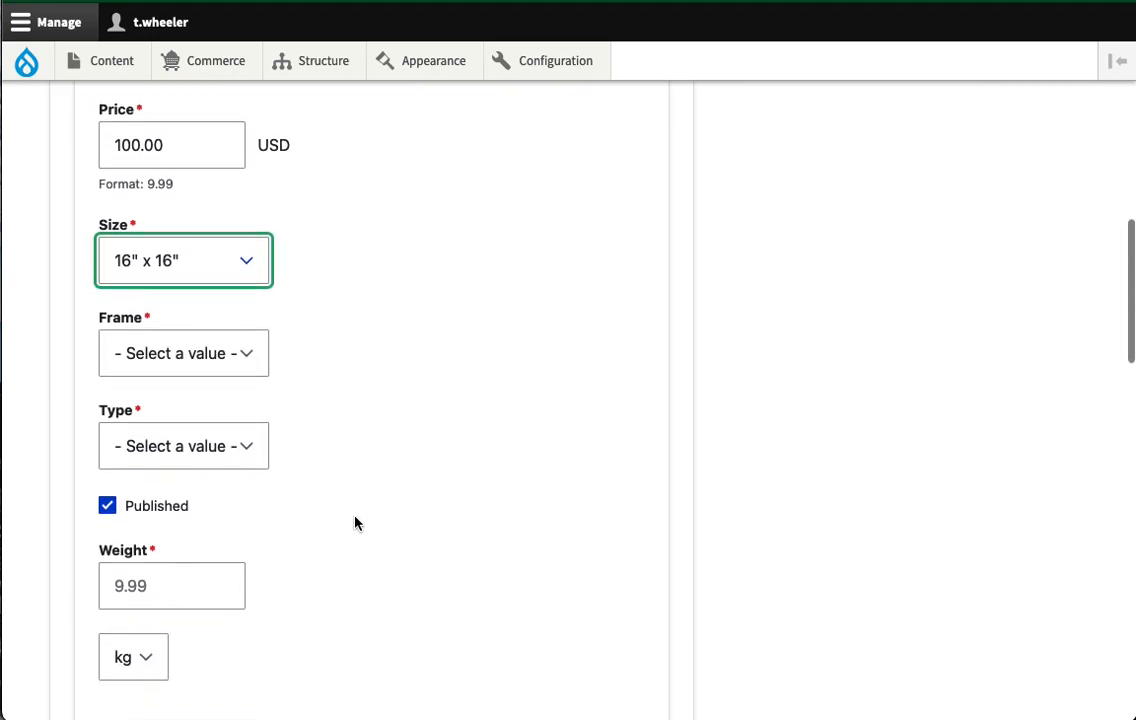
scroll(355, 522, down, 2)
click(183, 284)
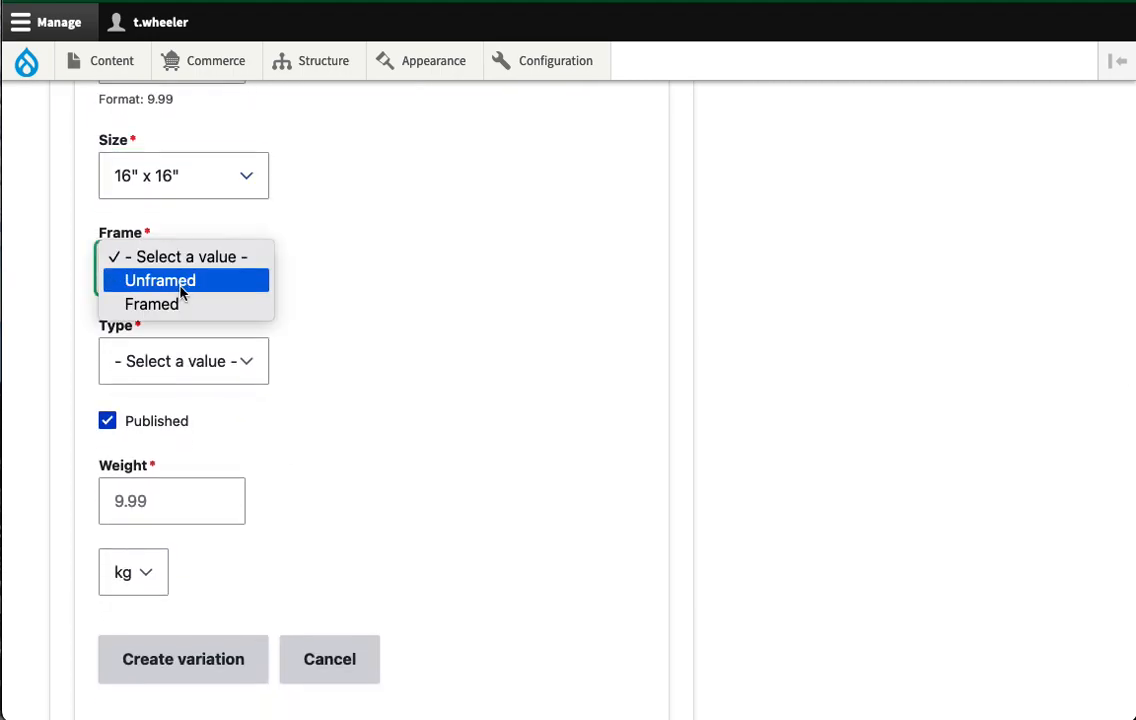
click(183, 306)
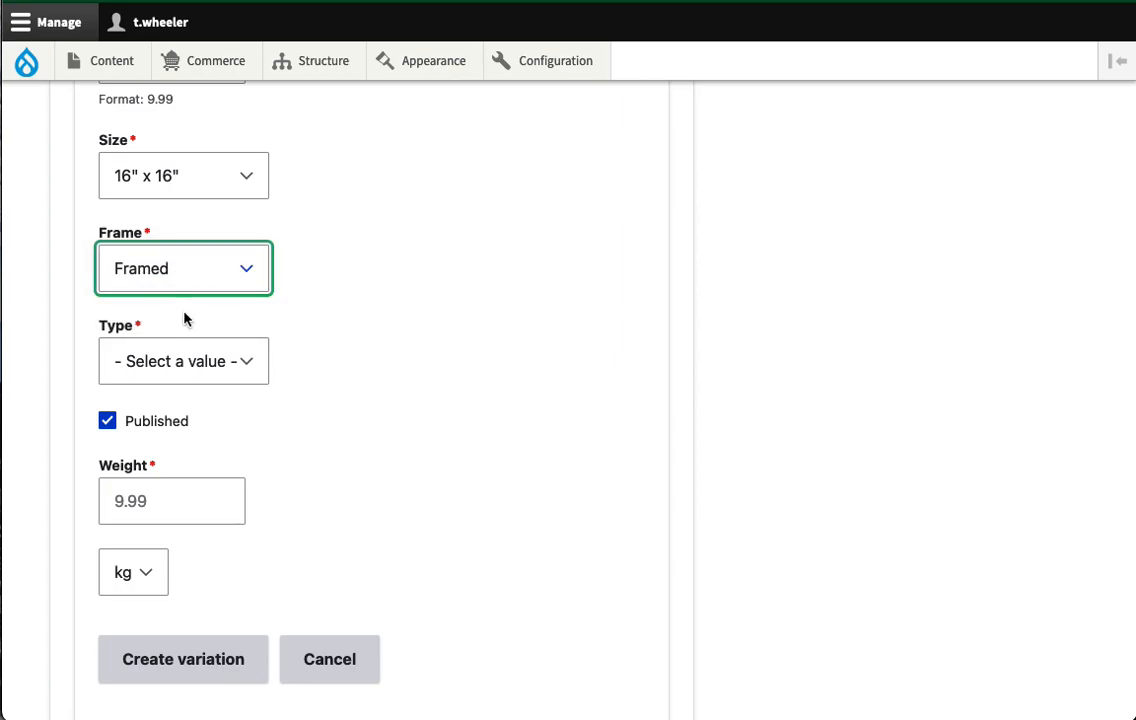
- Set type Hi-Res Print and weight 6.0 lb, then create the variation
click(191, 366)
click(193, 395)
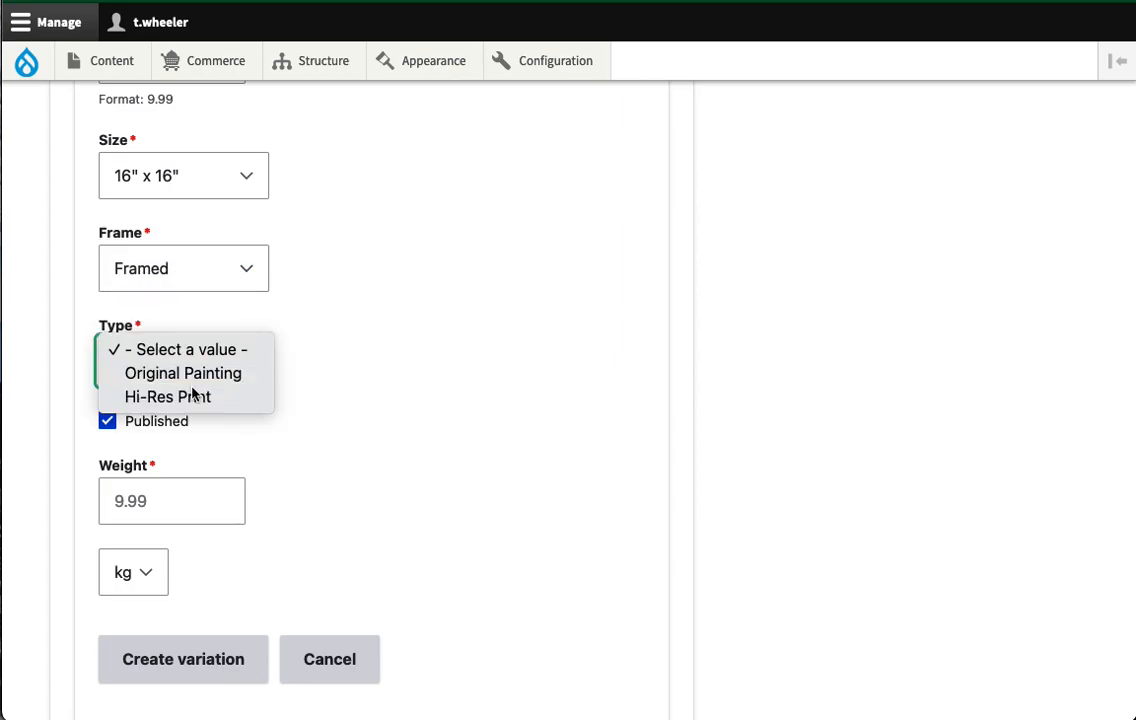
click(173, 501)
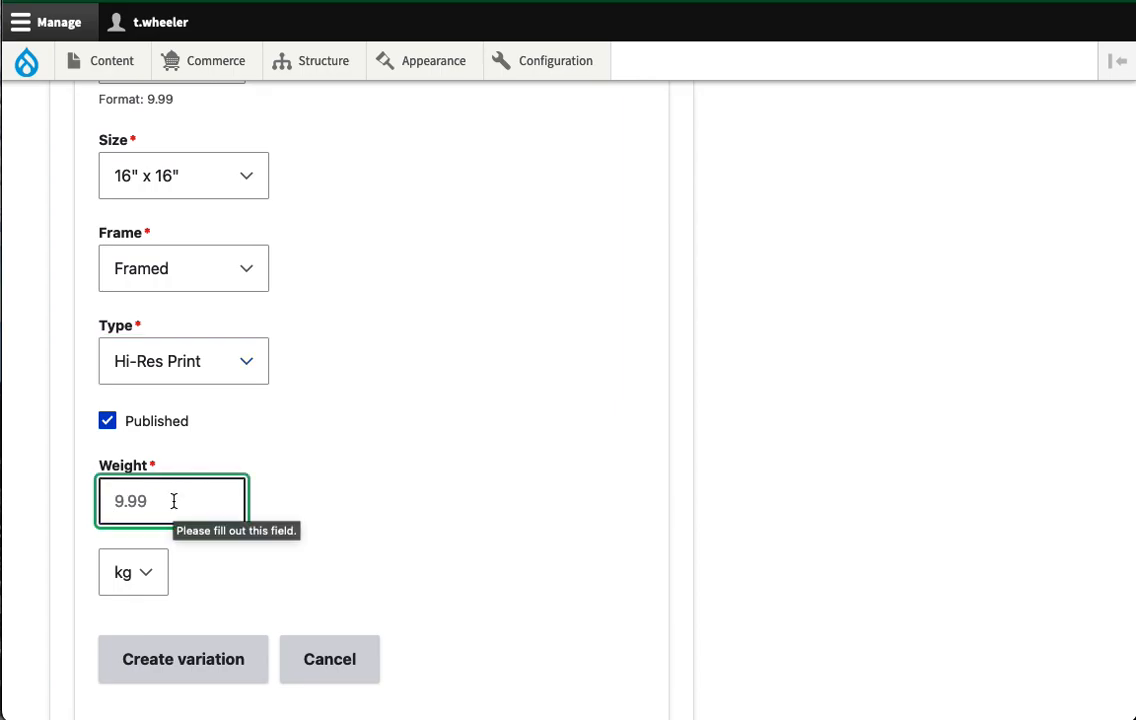
text(6)
click(132, 576)
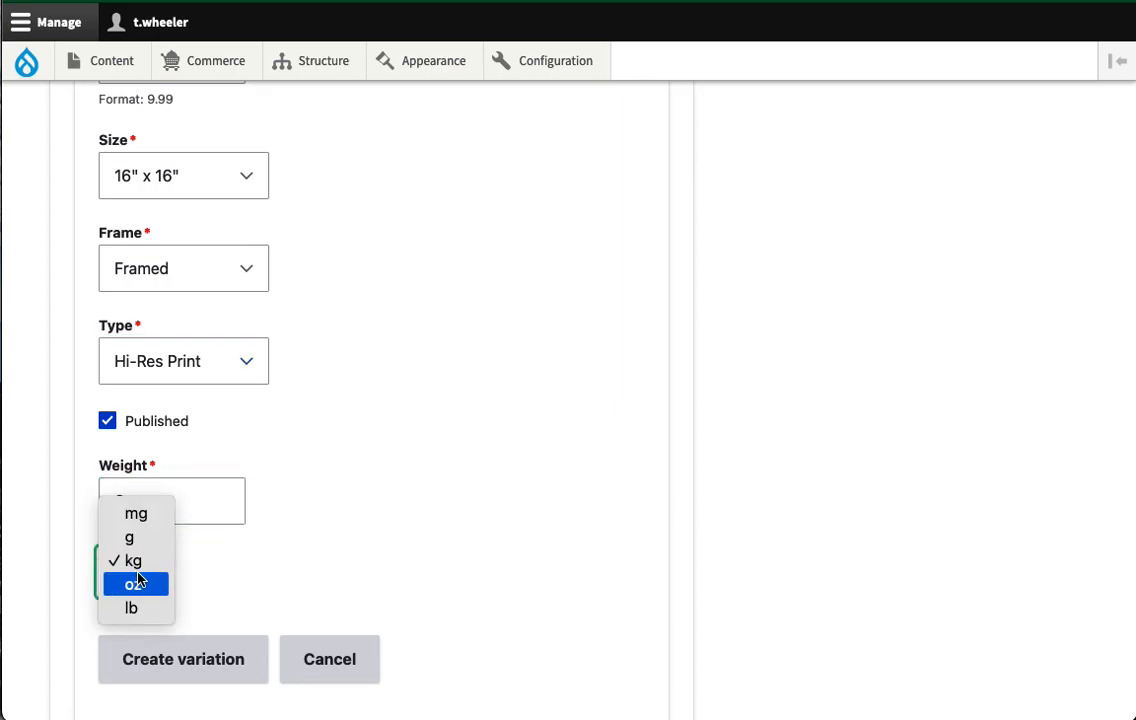
click(145, 604)
click(146, 496)
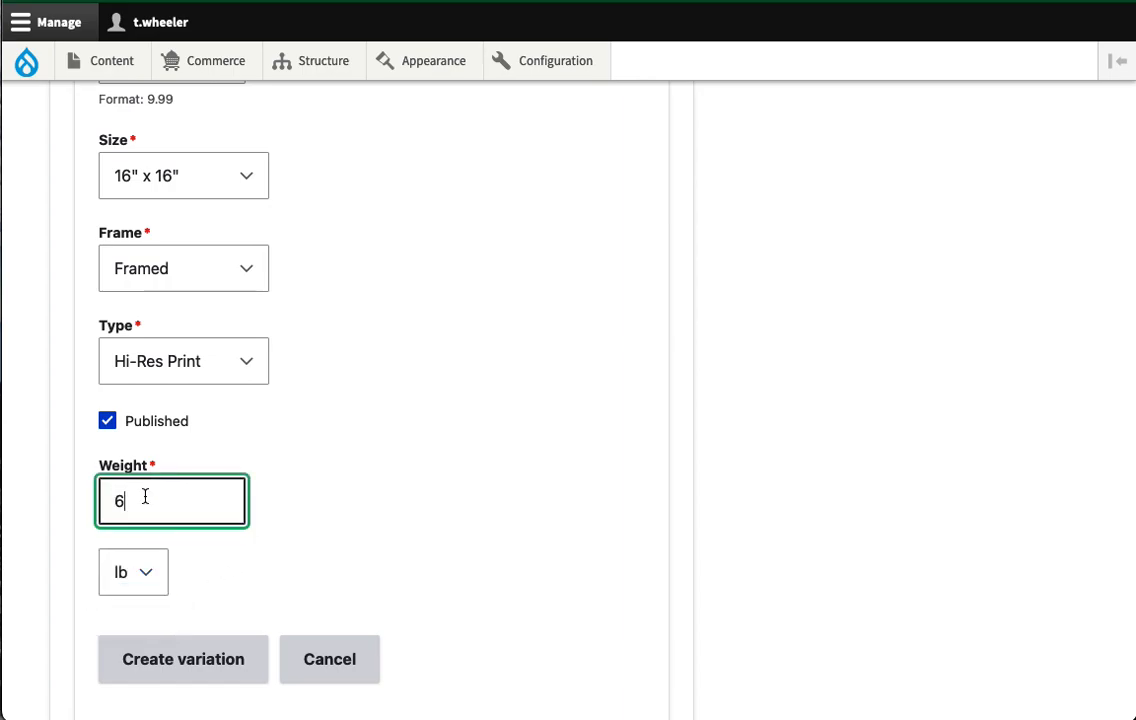
text(.0)
click(400, 535)
scroll(400, 535, down, 4)
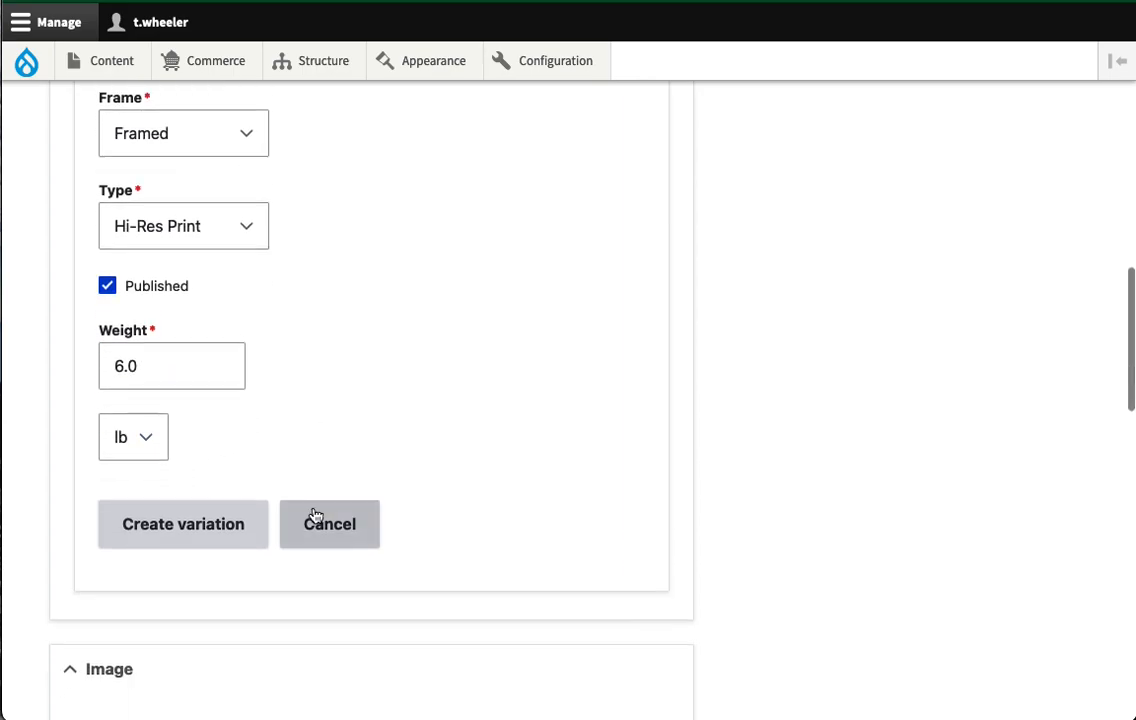
click(190, 479)
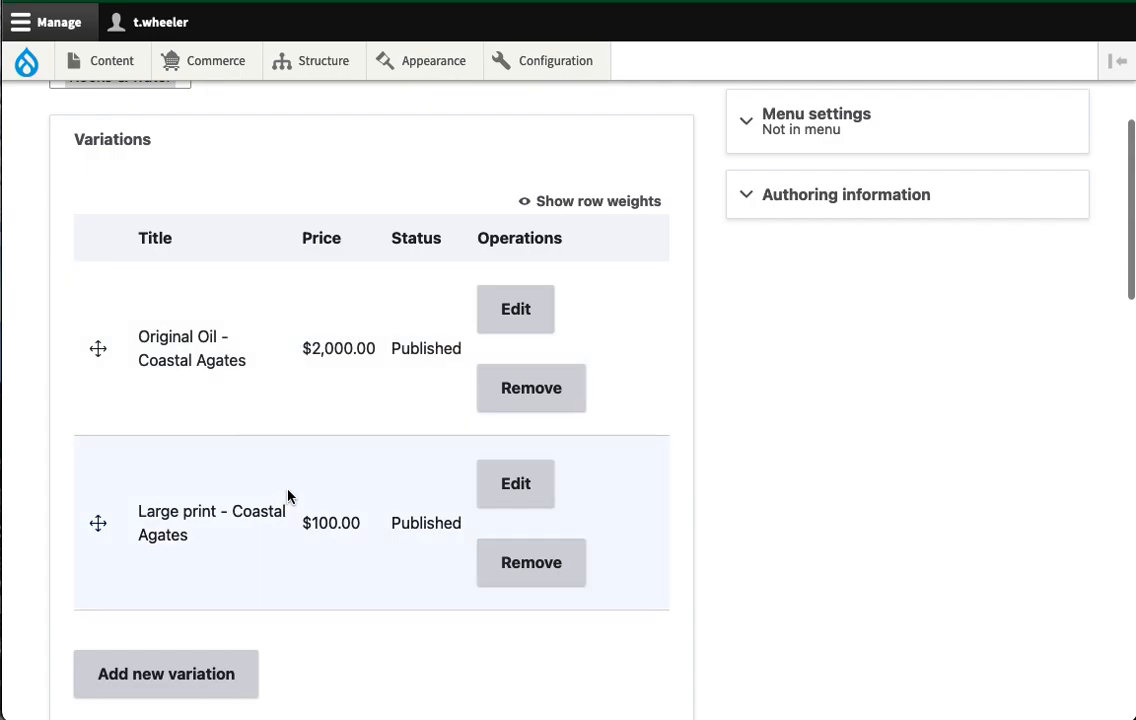
- Save the Coastal Agates product with its two variations
scroll(288, 497, down, 5)
scroll(288, 497, down, 15)
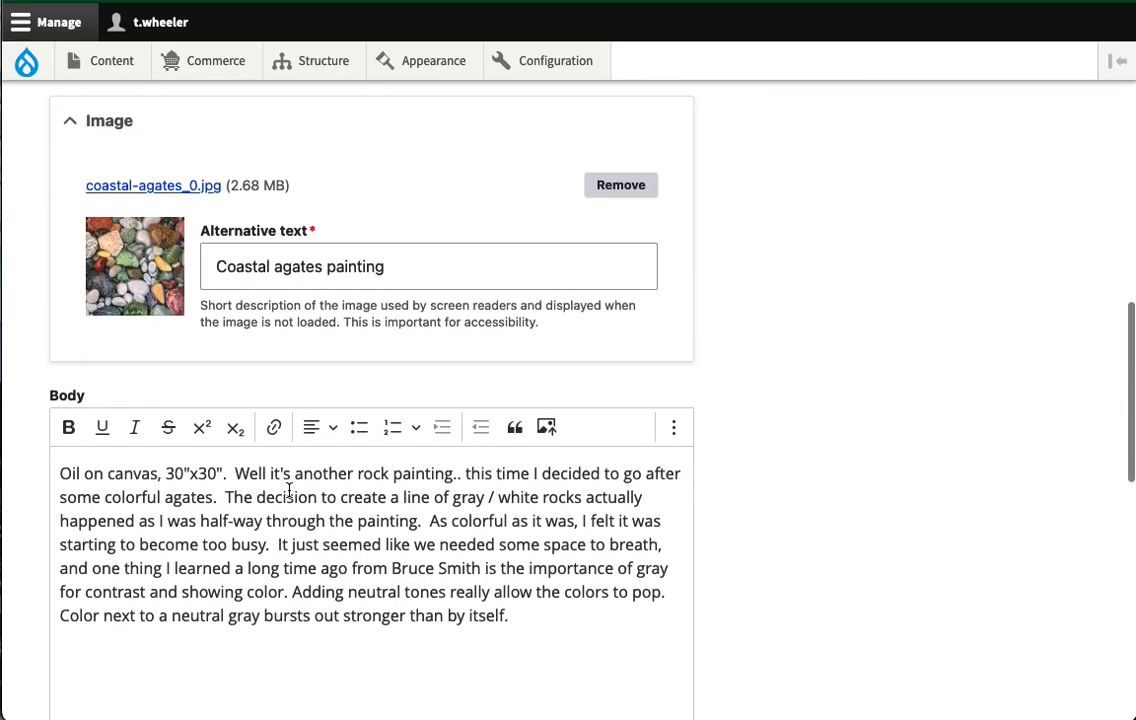
click(103, 607)
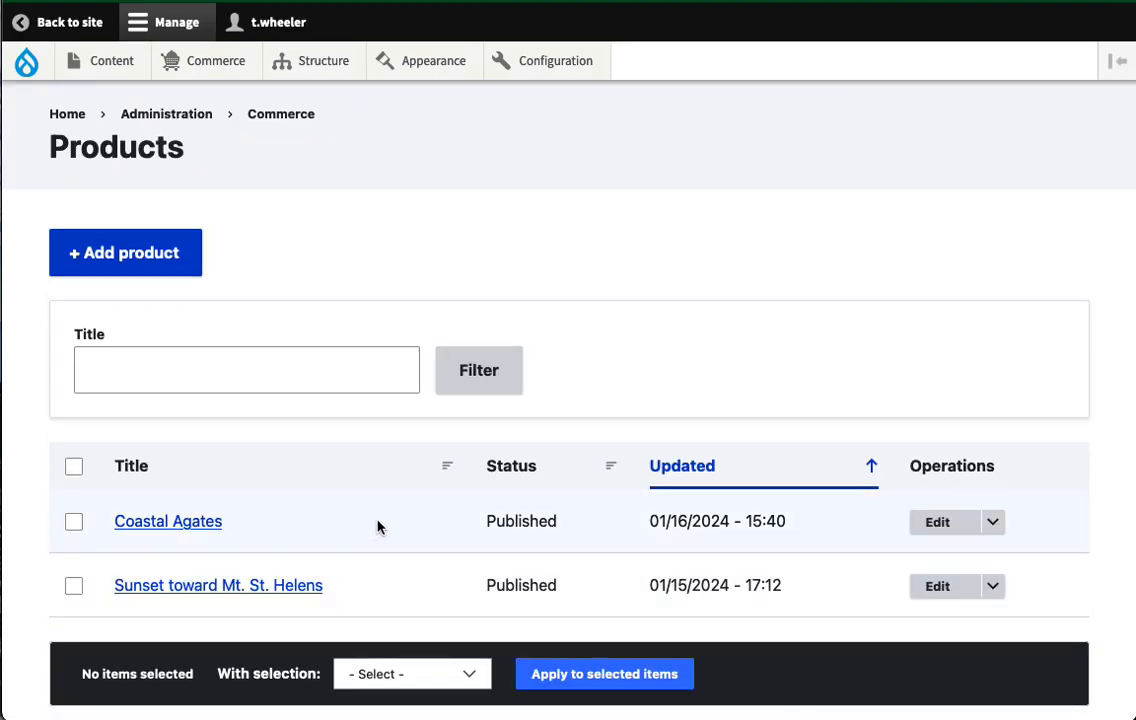
- Go from the site's front page to the Artwork gallery
scroll(266, 279, down, 2)
scroll(135, 190, up, 2)
click(68, 116)
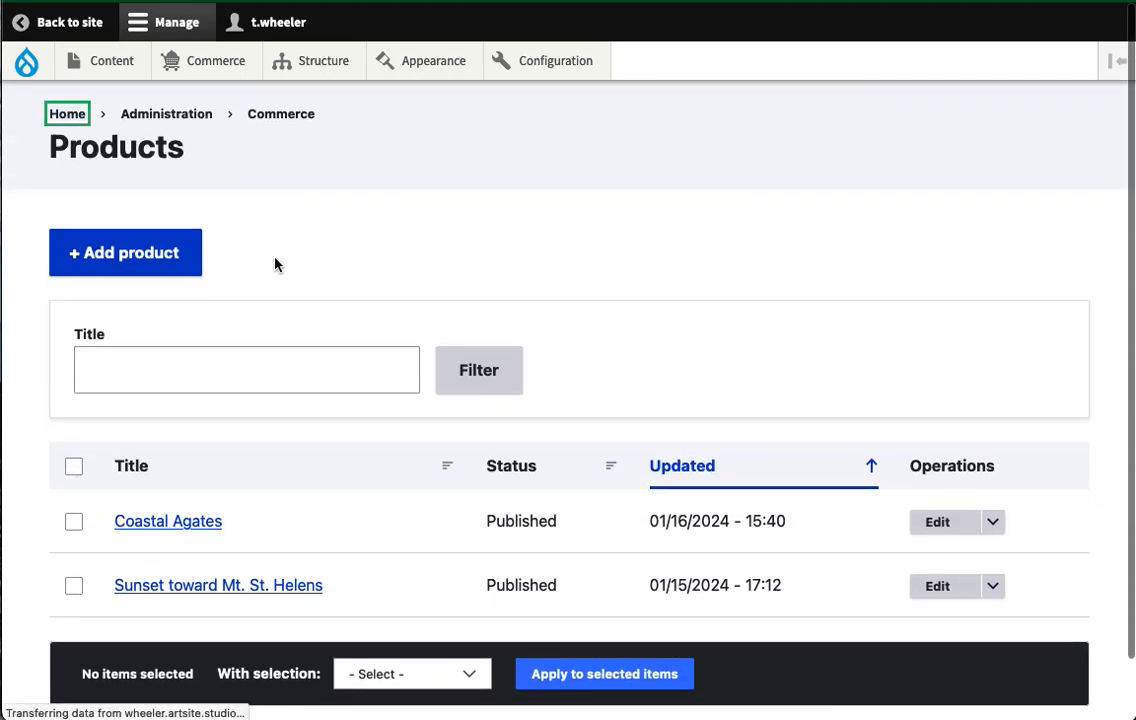
scroll(440, 349, down, 5)
scroll(440, 349, up, 5)
click(715, 151)
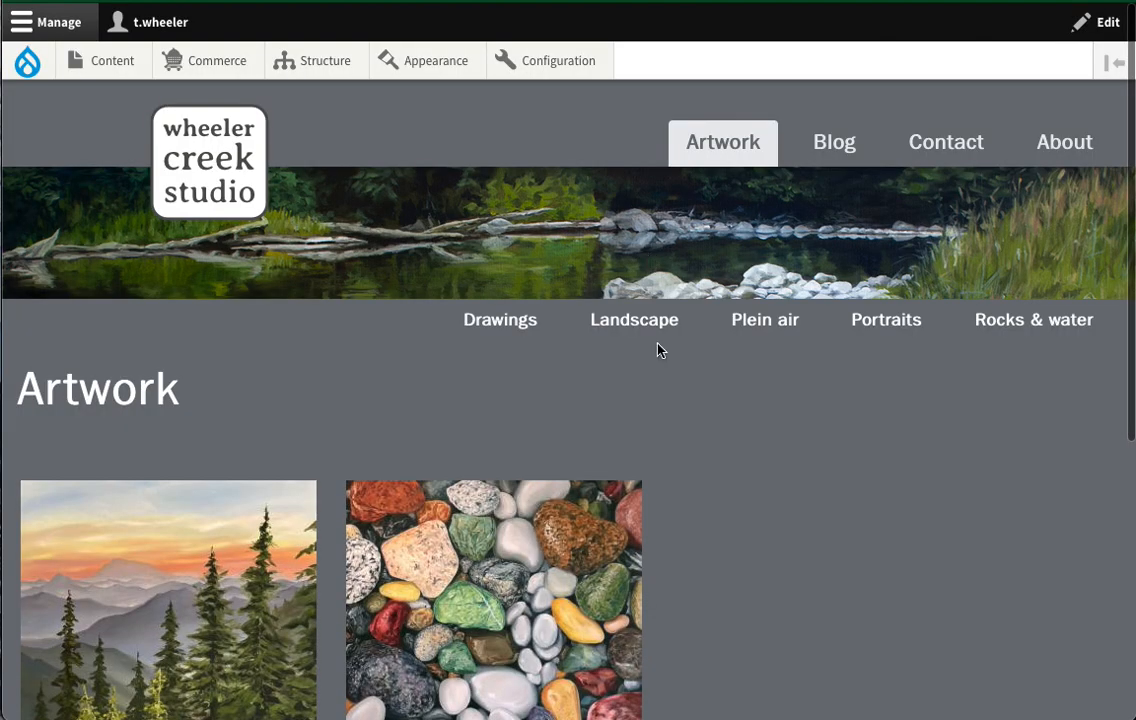
- Open the Coastal Agates product page from its gallery thumbnail
scroll(700, 469, down, 3)
click(489, 431)
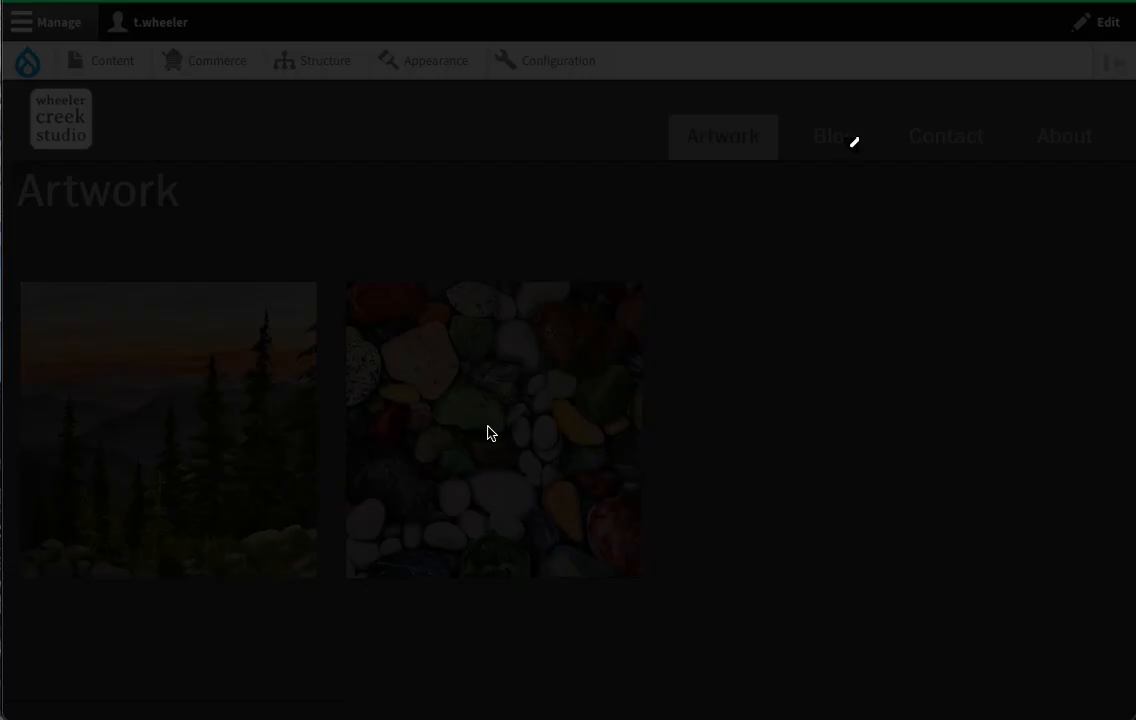
click(787, 600)
scroll(895, 477, down, 10)
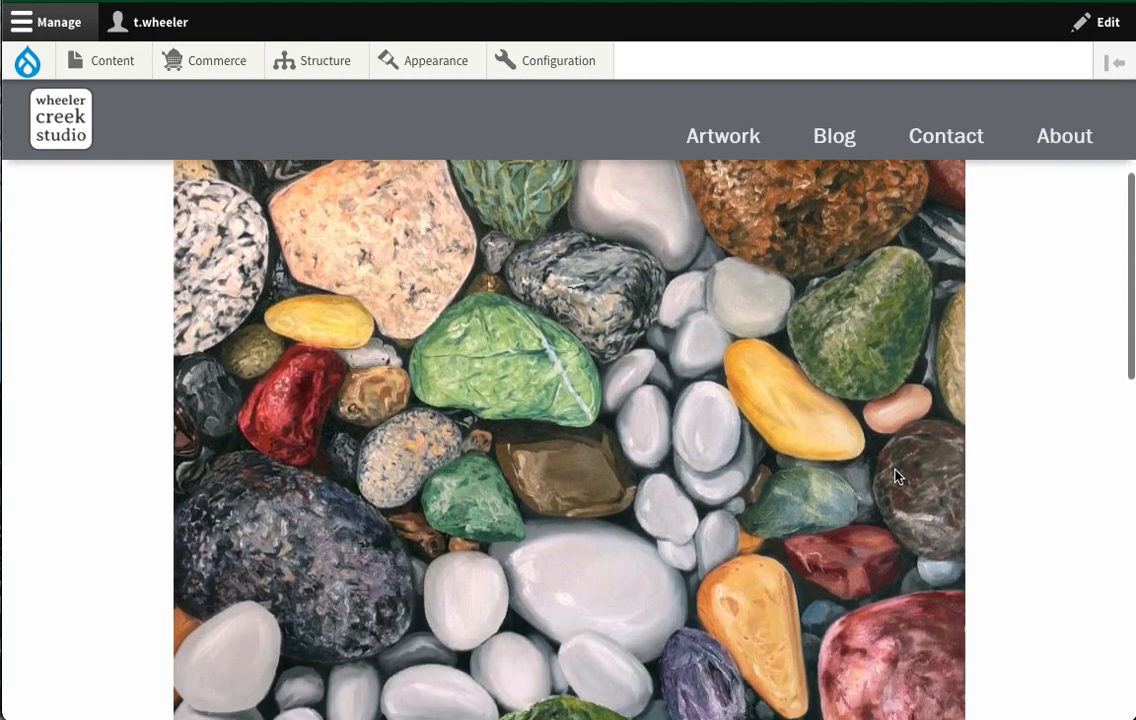
scroll(895, 477, down, 1)
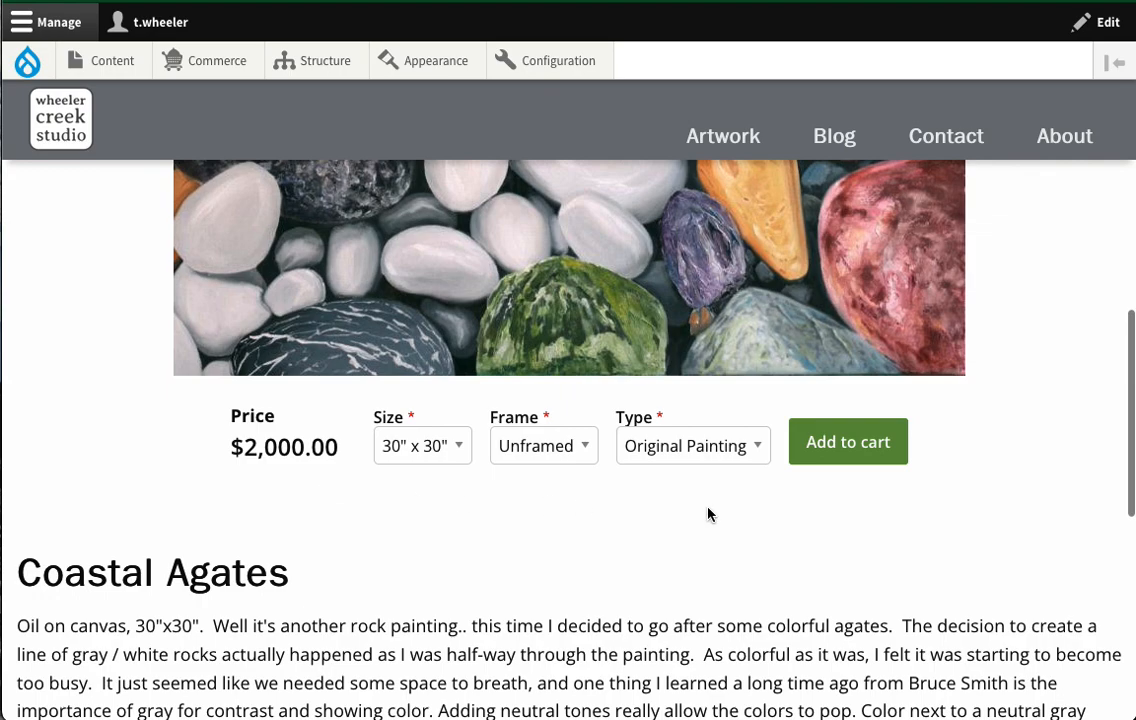
scroll(710, 515, down, 1)
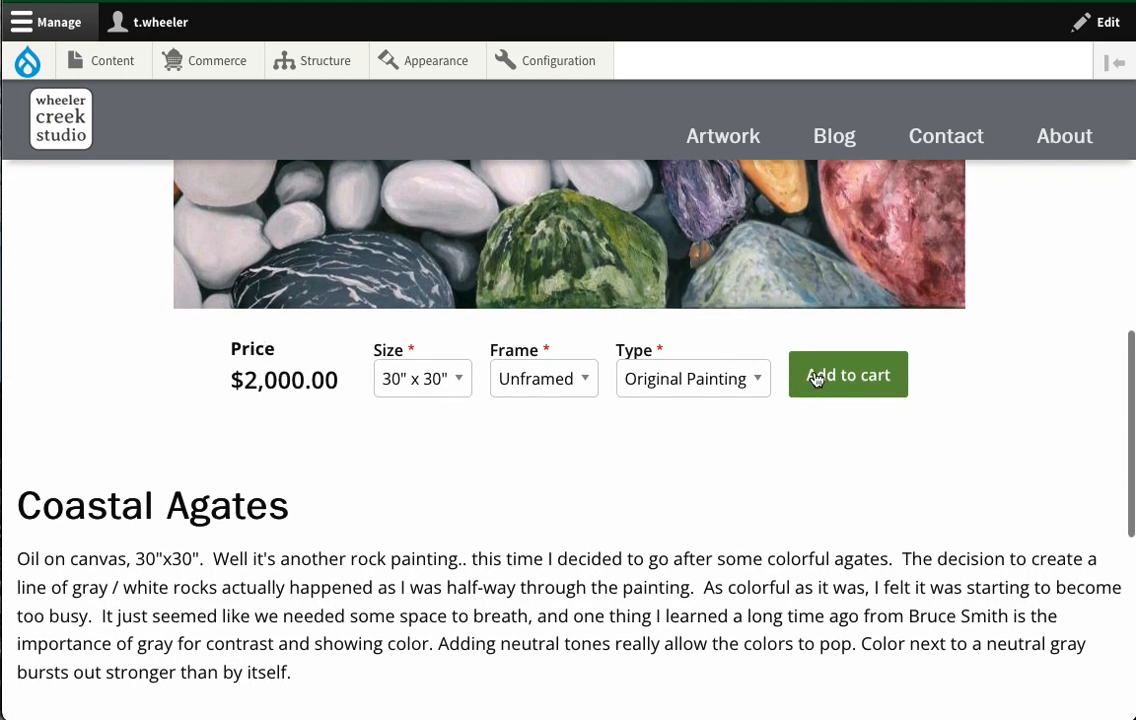
- Choose the 16" x 16" framed print size and add it to the cart
click(434, 385)
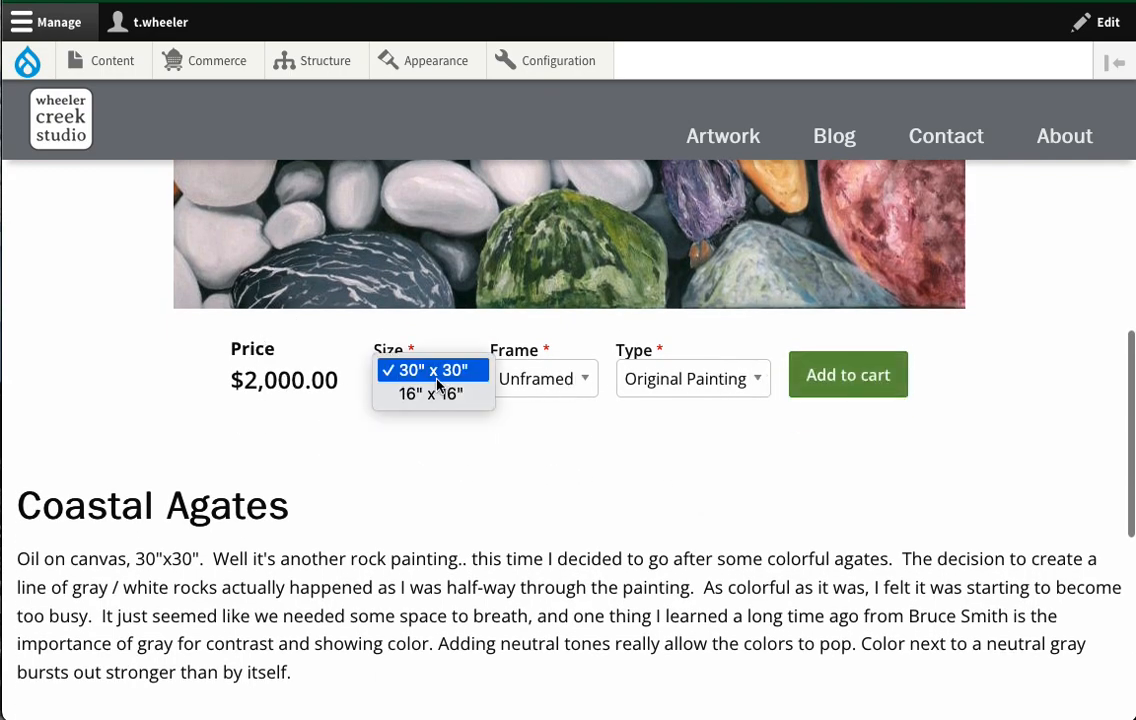
click(542, 420)
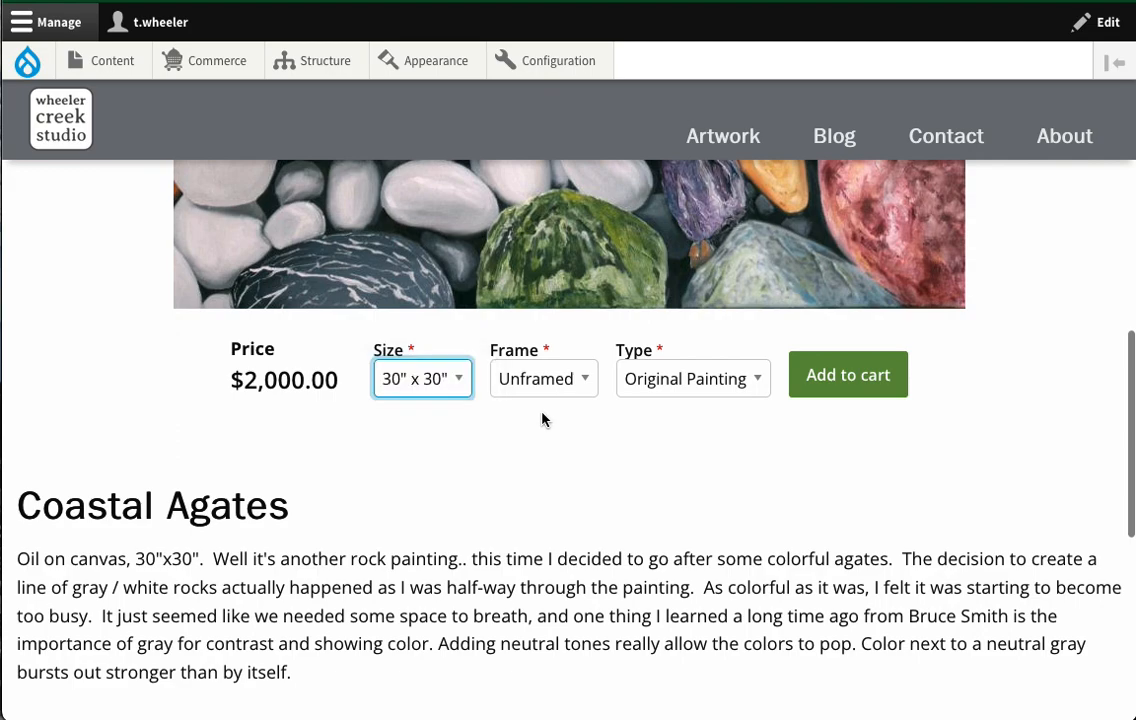
click(451, 389)
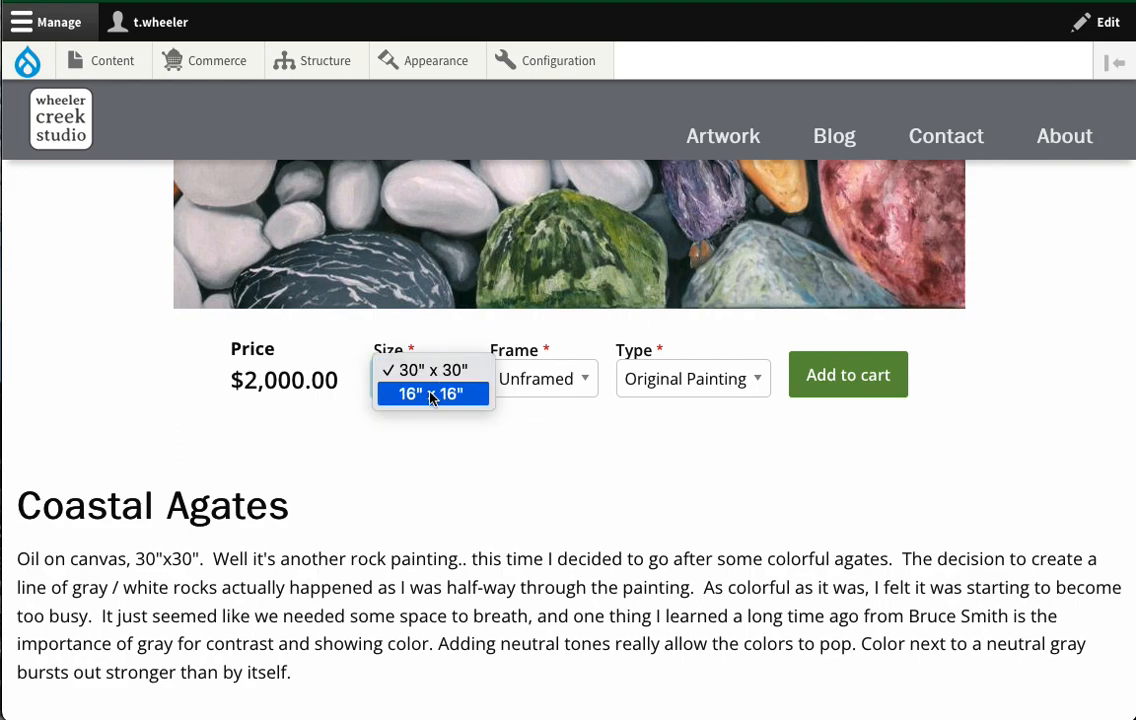
click(428, 395)
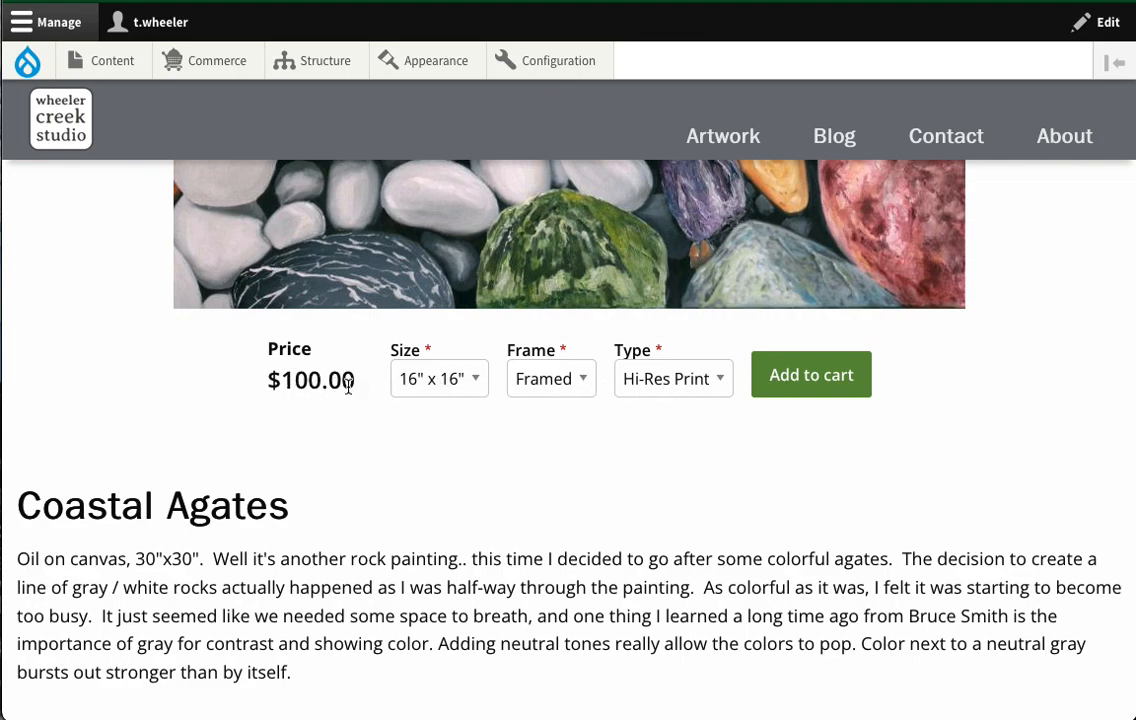
scroll(725, 443, up, 3)
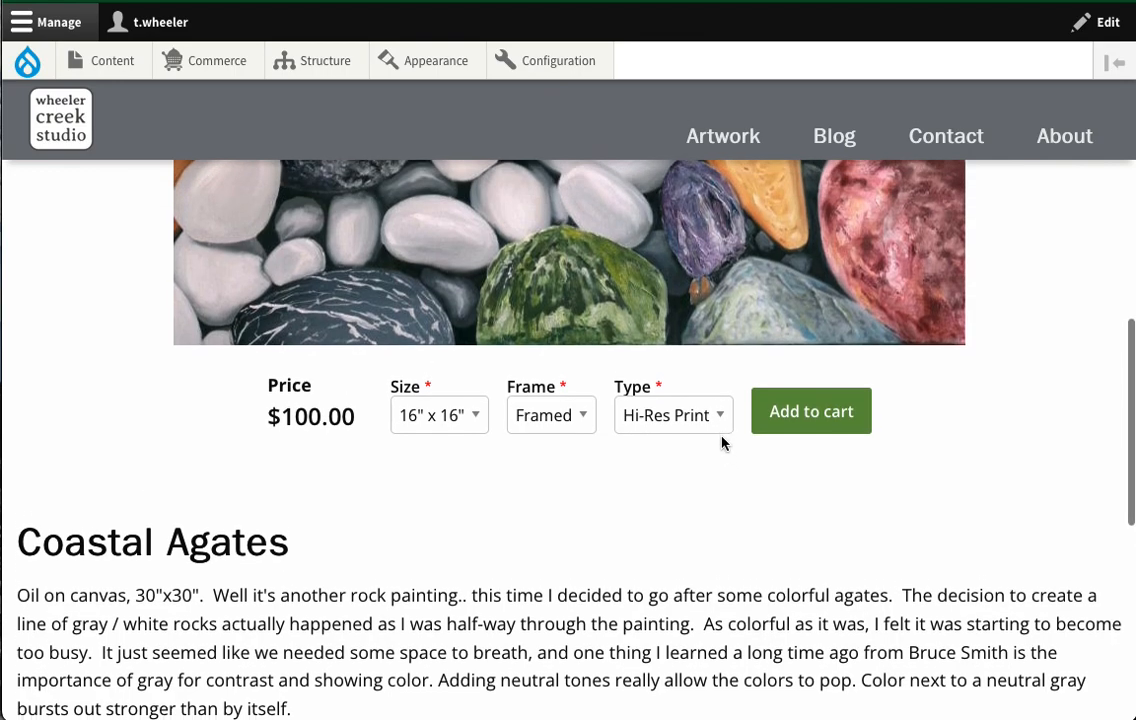
click(768, 525)
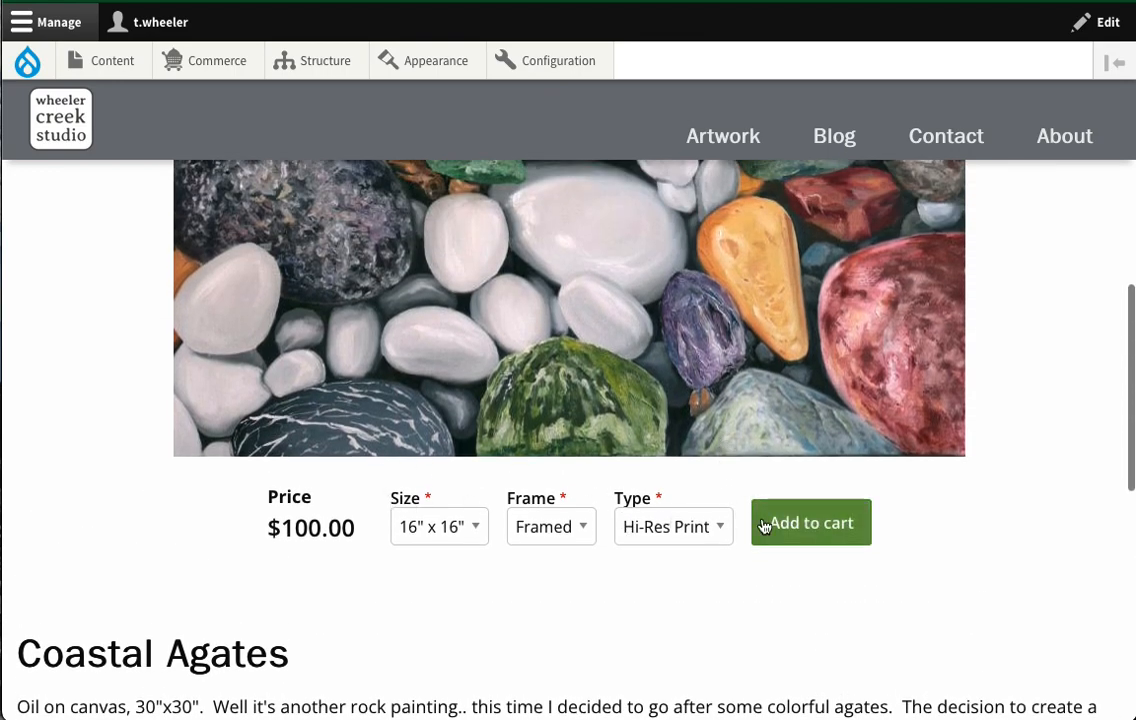
- Switch the size back to the 30" x 30" original painting
click(447, 527)
click(447, 492)
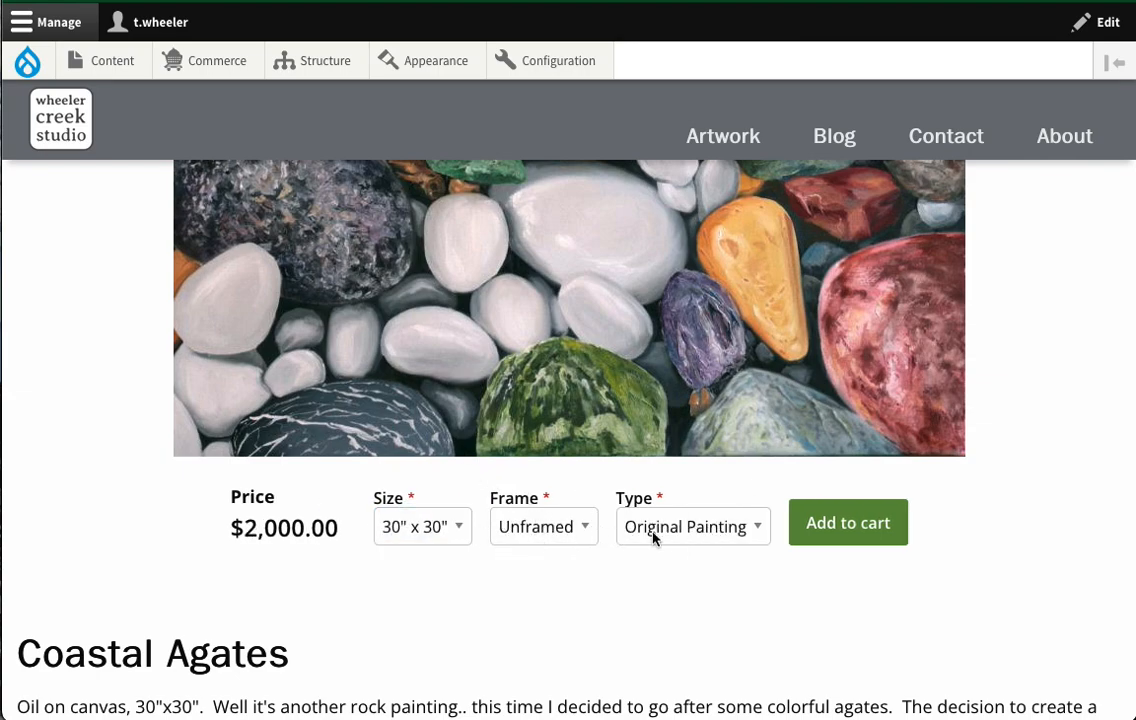
scroll(575, 562, down, 3)
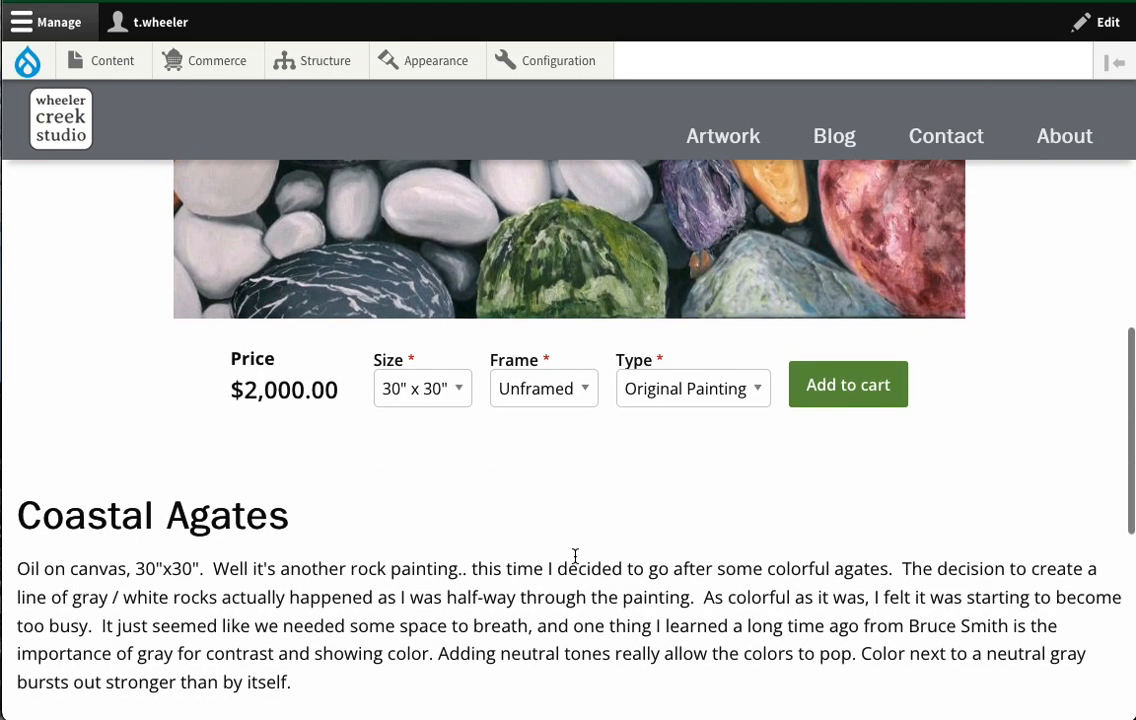
scroll(565, 560, down, 3)
scroll(565, 563, up, 5)
scroll(559, 566, down, 1)
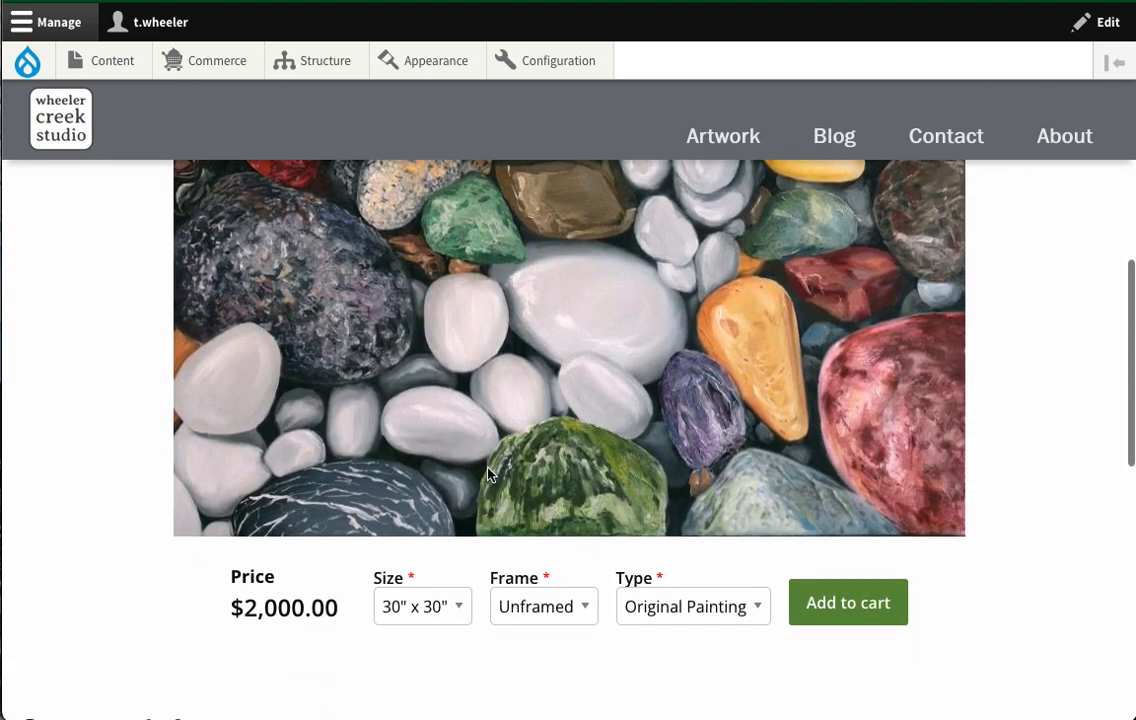
scroll(490, 475, up, 5)
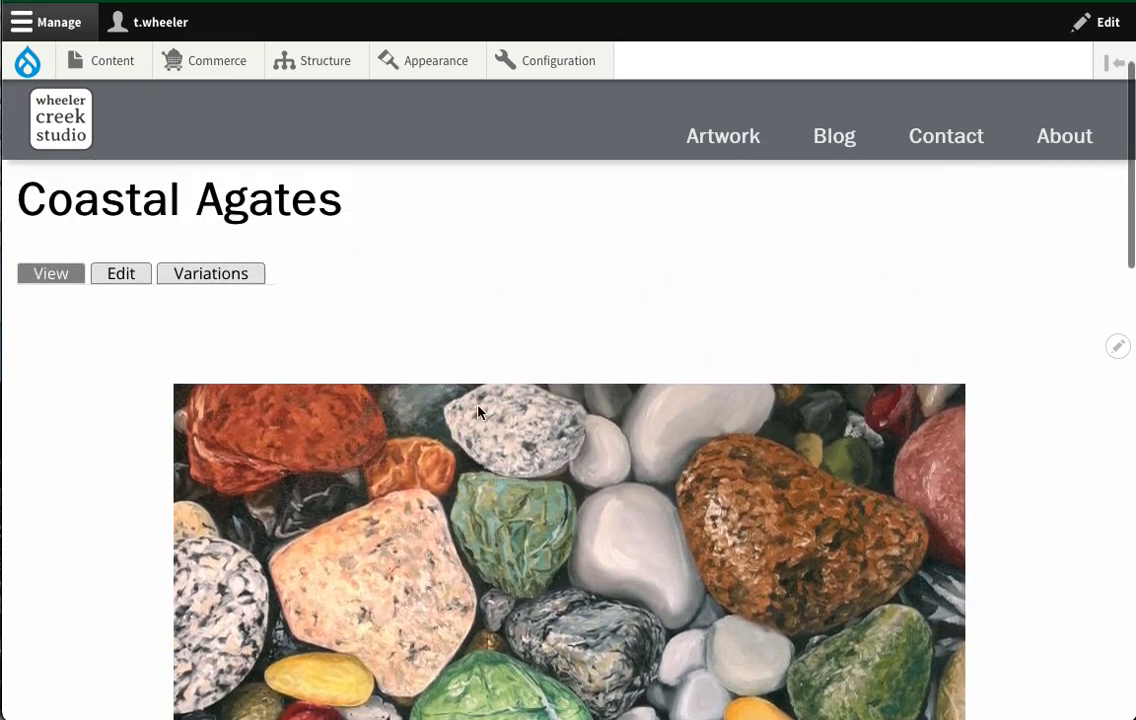
scroll(483, 424, up, 3)
mouse_move(216, 66)
mouse_move(214, 133)
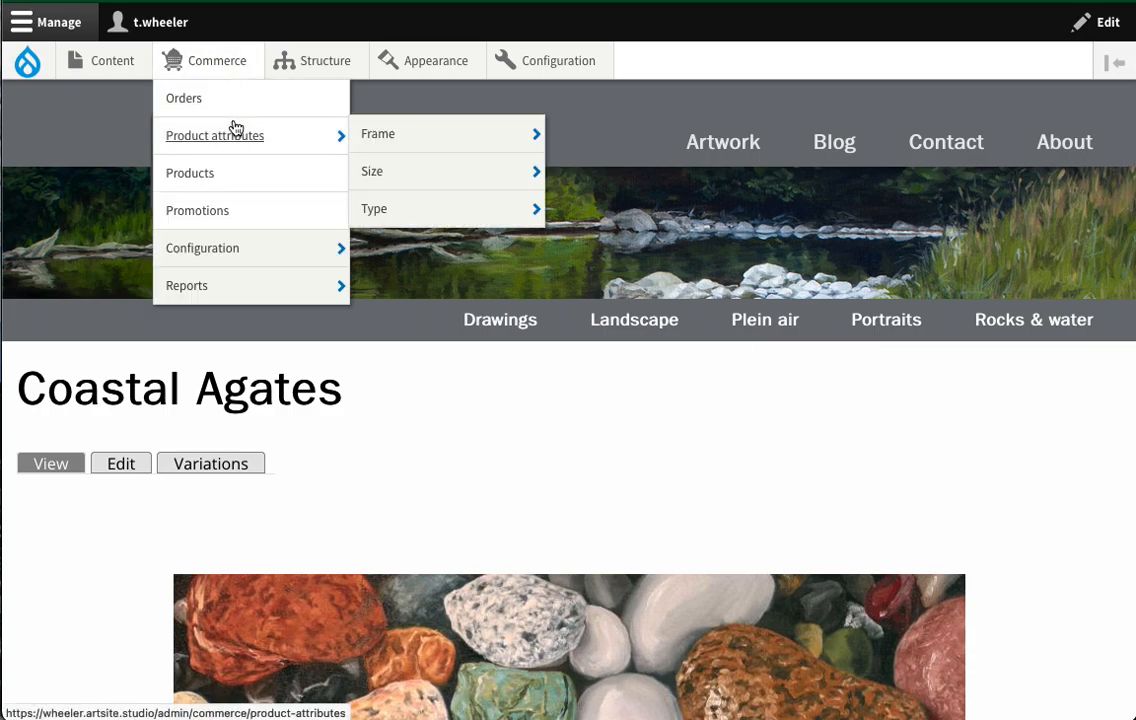
scroll(753, 586, down, 10)
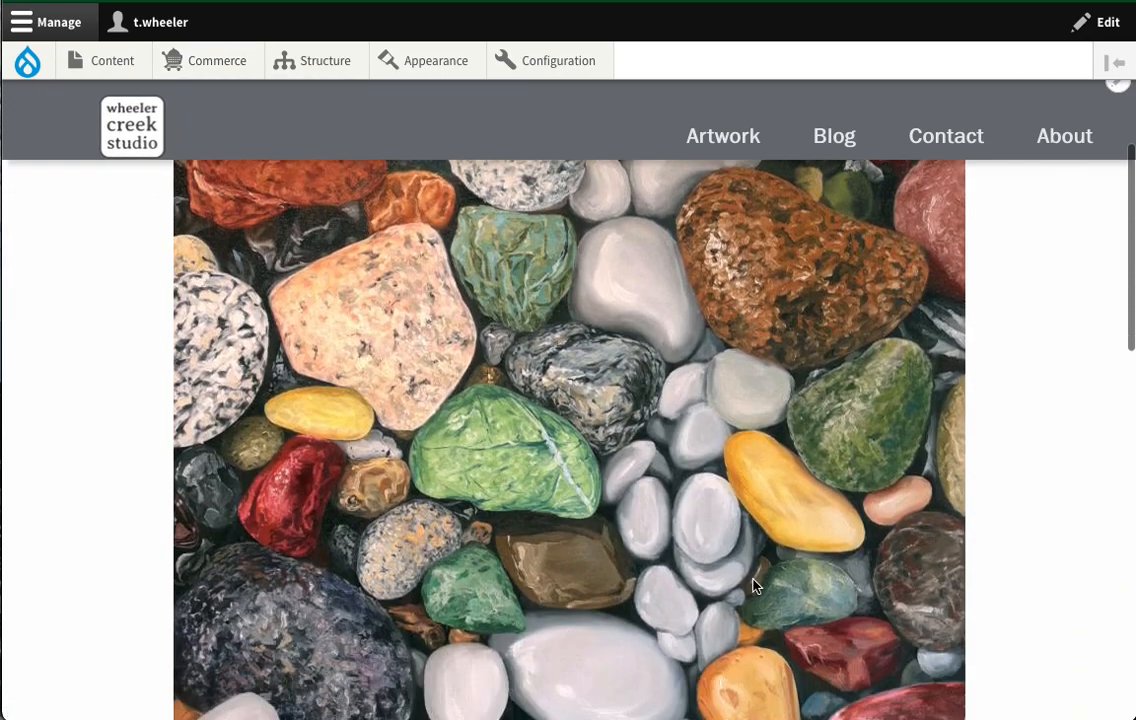
scroll(753, 586, down, 2)
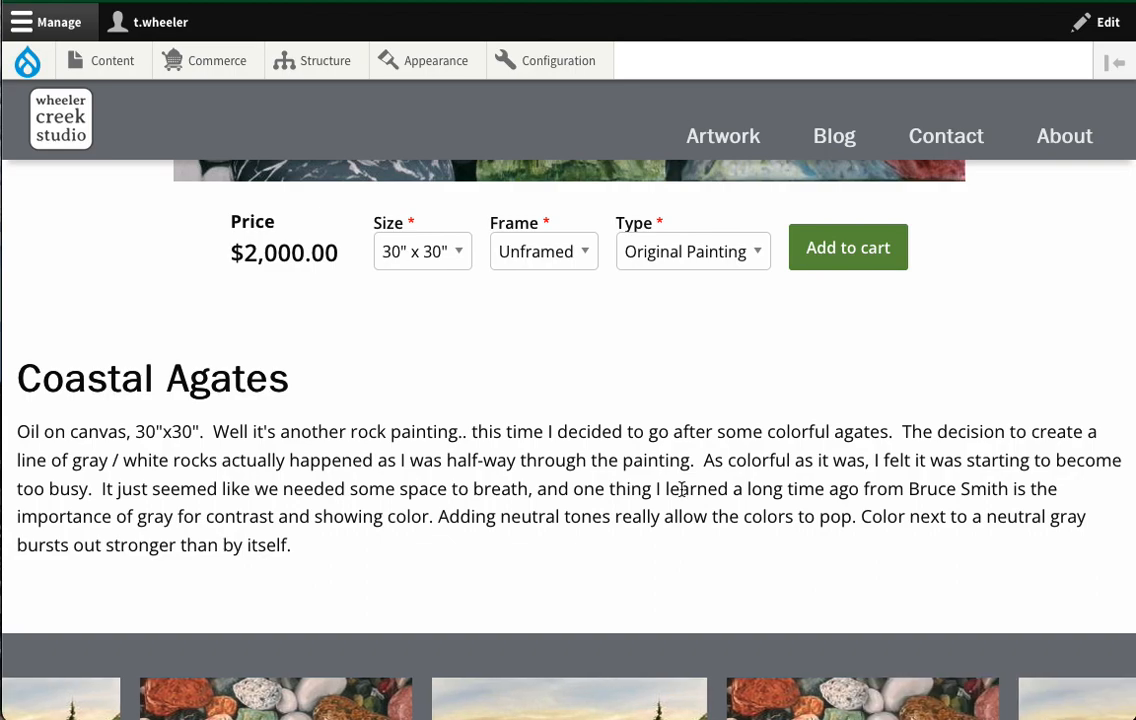
scroll(400, 275, up, 5)
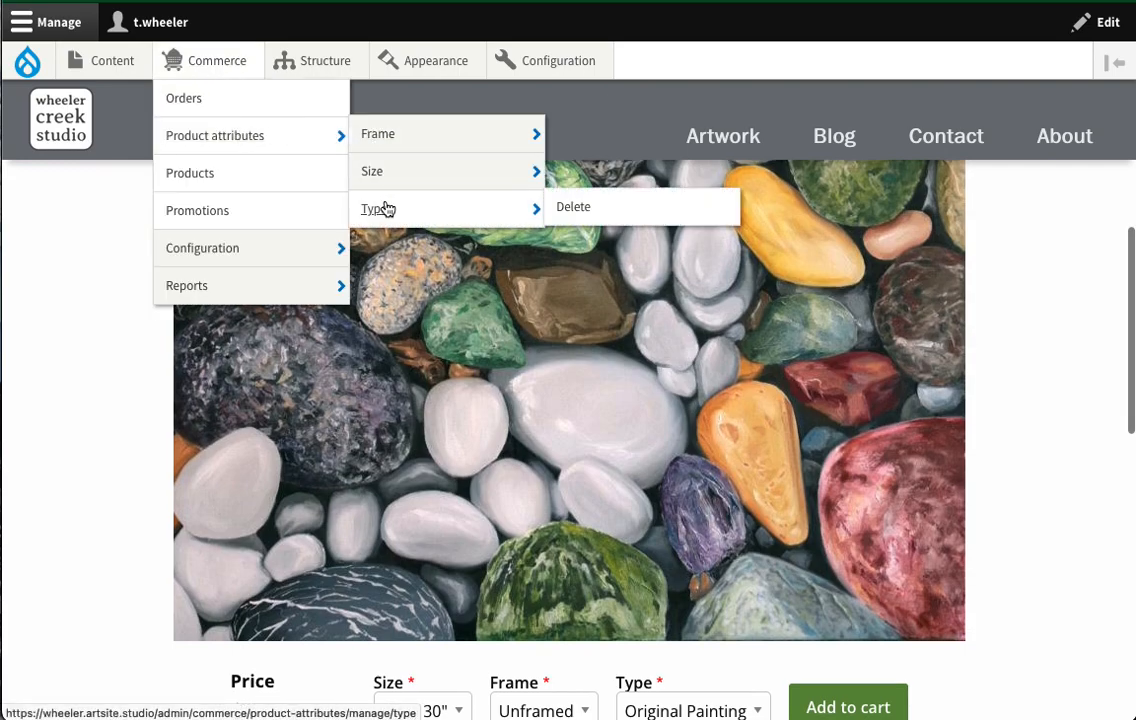
mouse_move(372, 140)
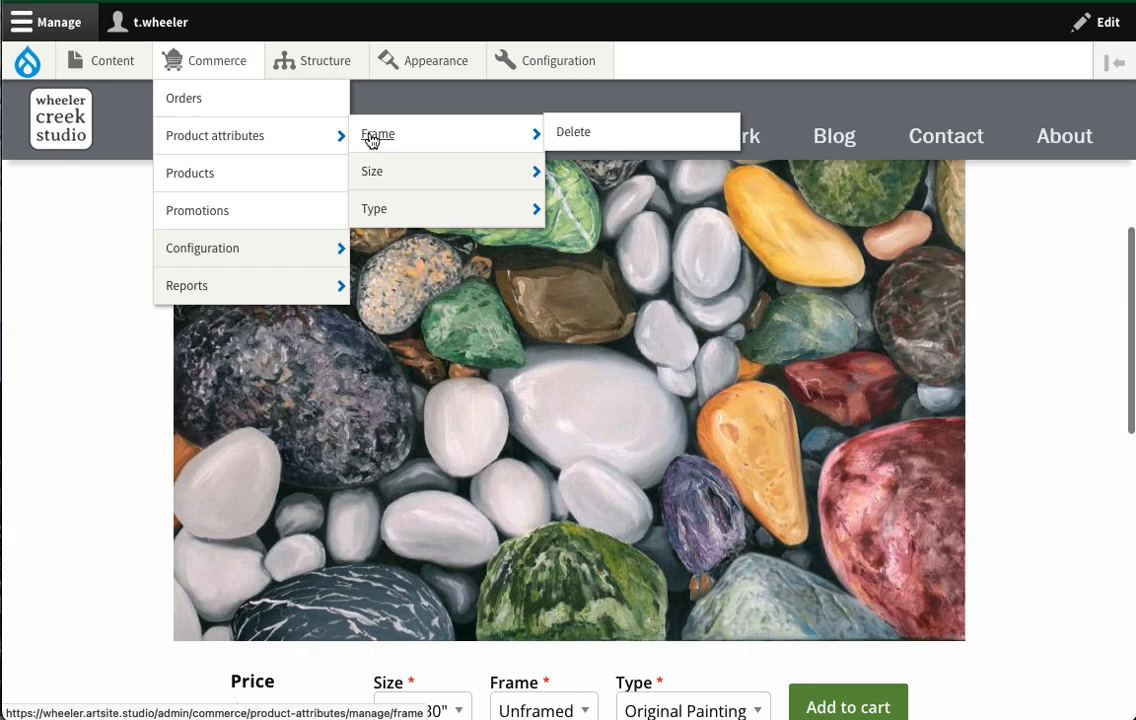
click(252, 137)
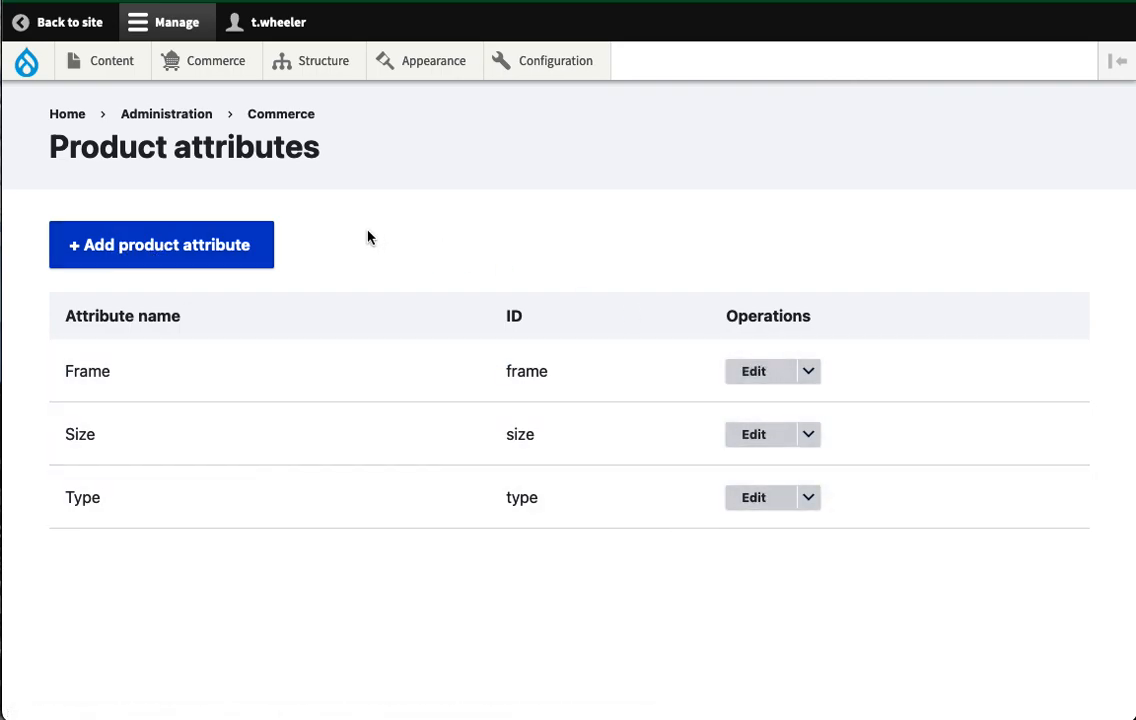
click(808, 371)
click(56, 22)
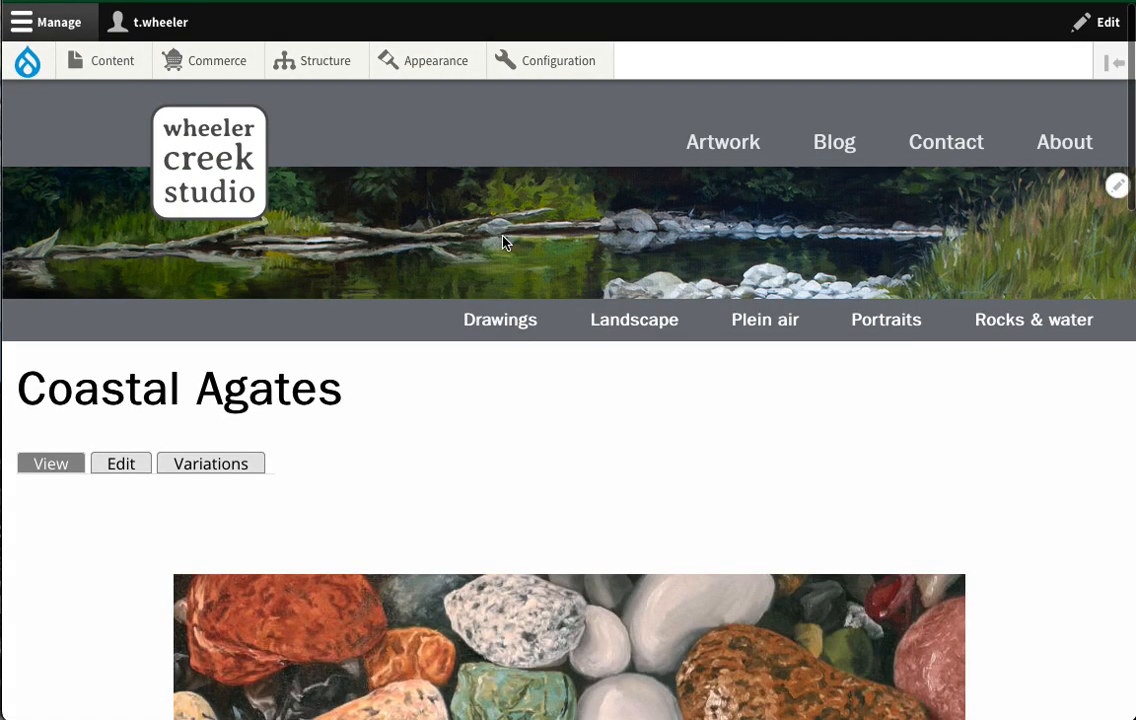
scroll(424, 304, down, 7)
scroll(425, 305, down, 2)
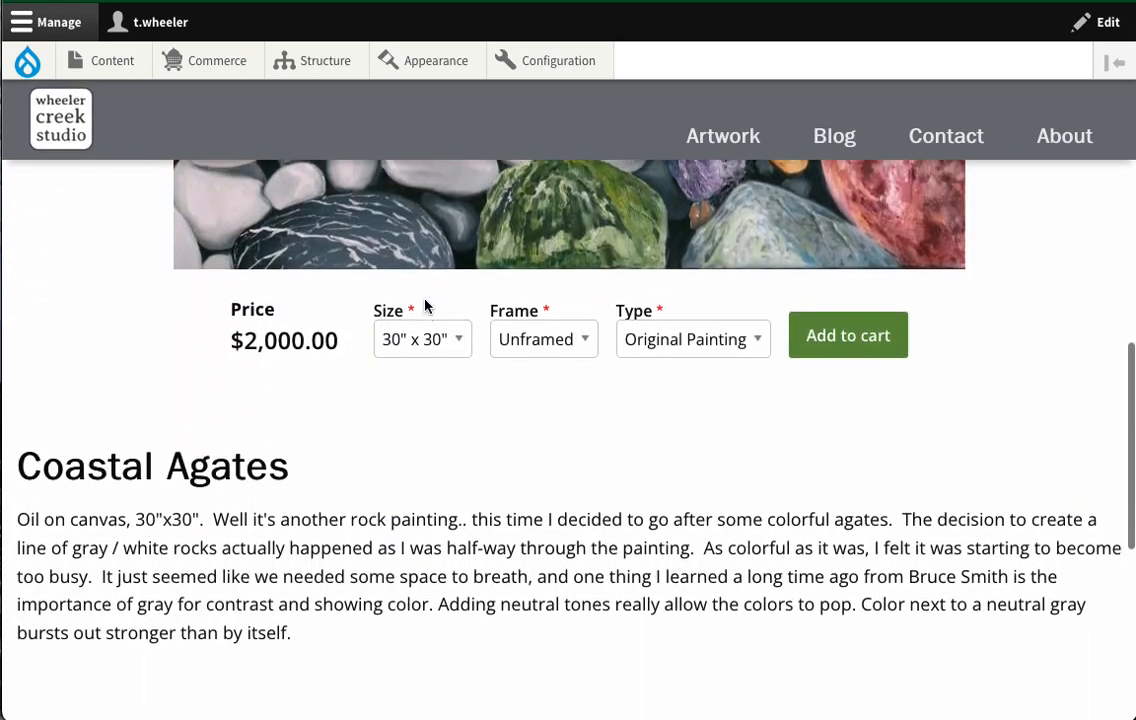